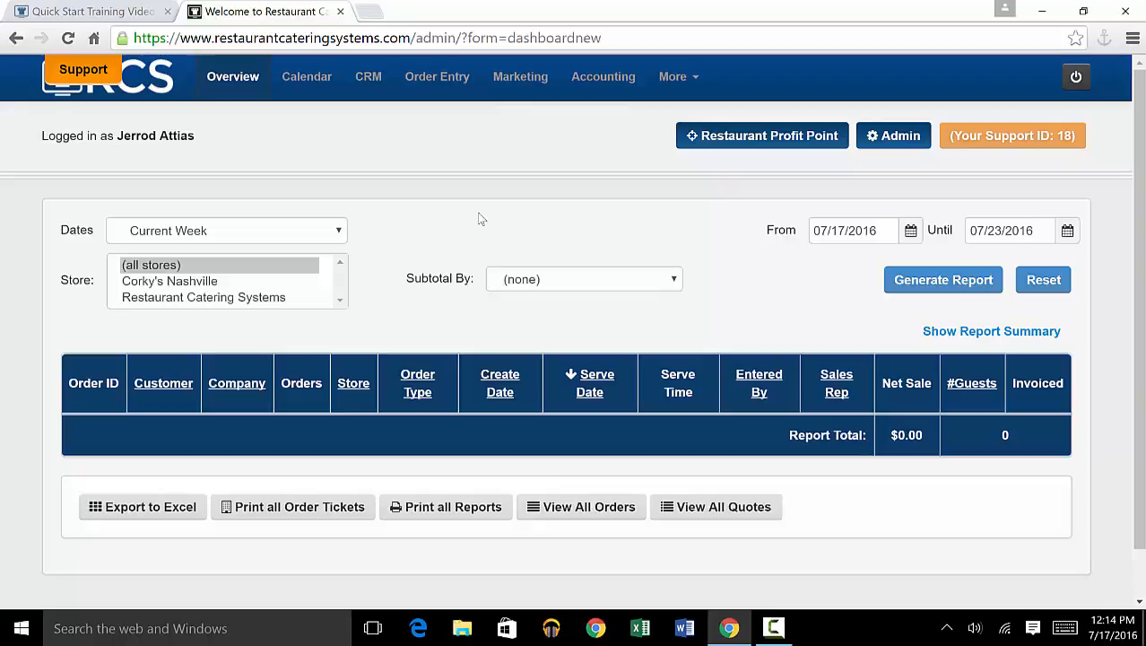
Open the Menu Manager from the admin settings and dismiss its instruction notice.
{"action": "left_click", "coordinate": [901, 135]}
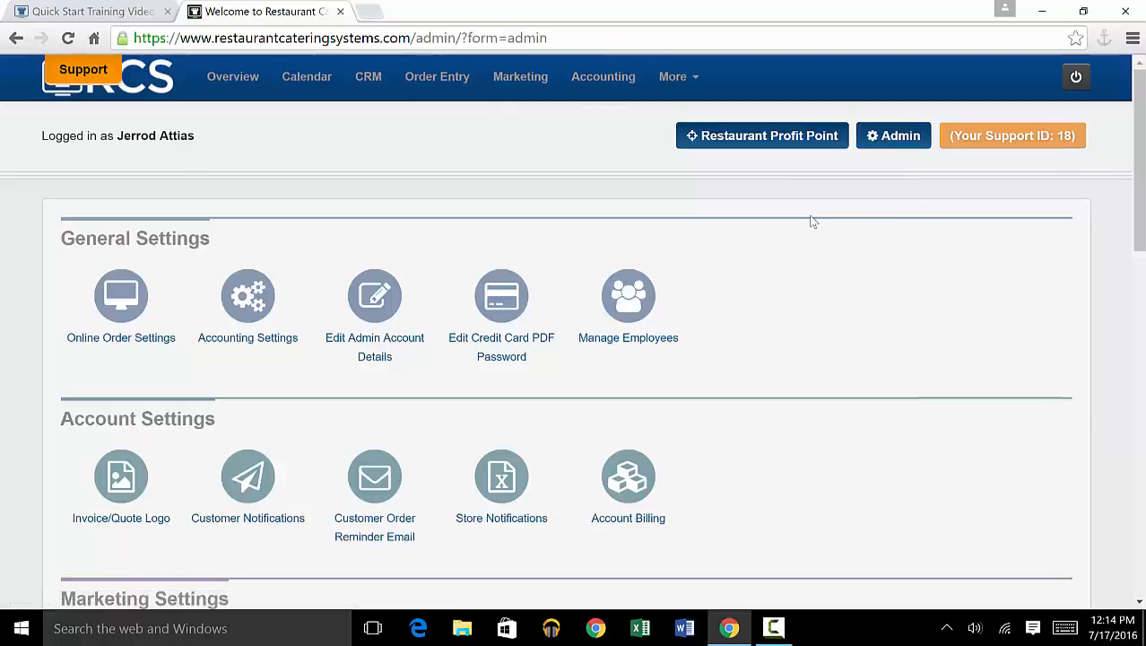
{"action": "scroll", "coordinate": [811, 222], "scroll_direction": "down", "scroll_amount": 10}
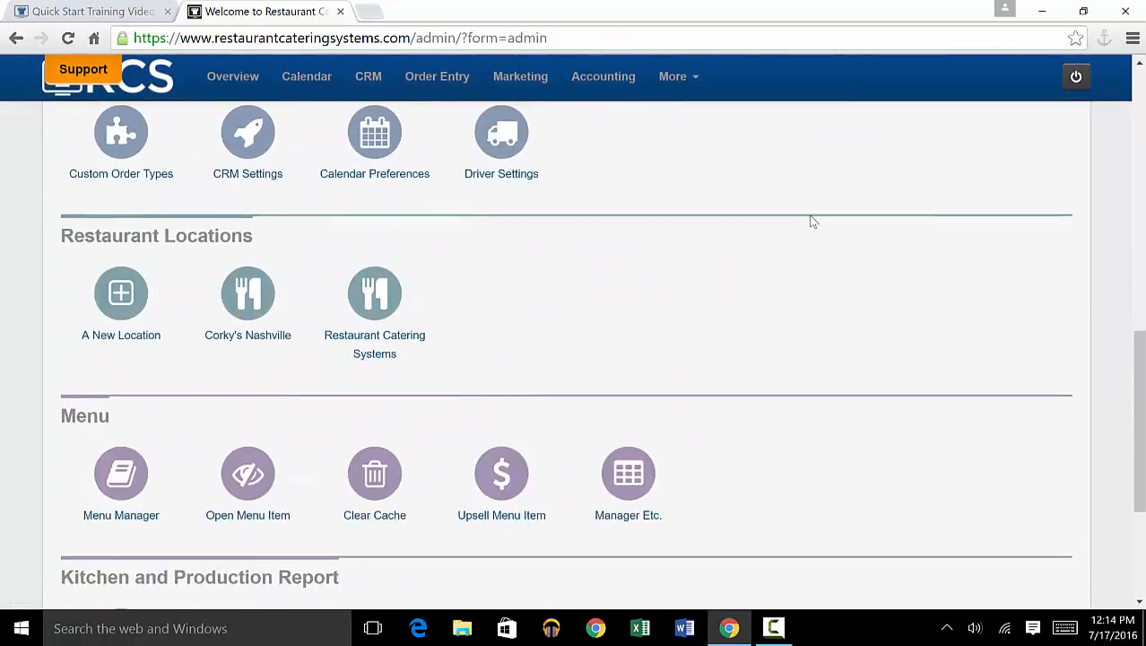
{"action": "scroll", "coordinate": [811, 222], "scroll_direction": "down", "scroll_amount": 2}
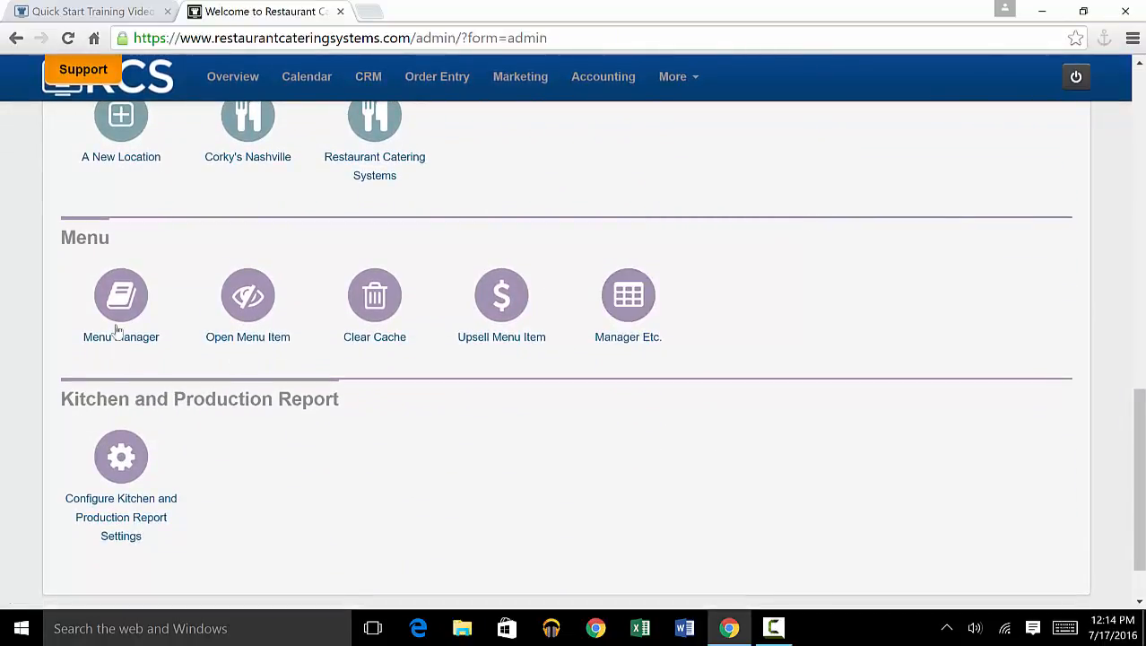
{"action": "left_click", "coordinate": [125, 310]}
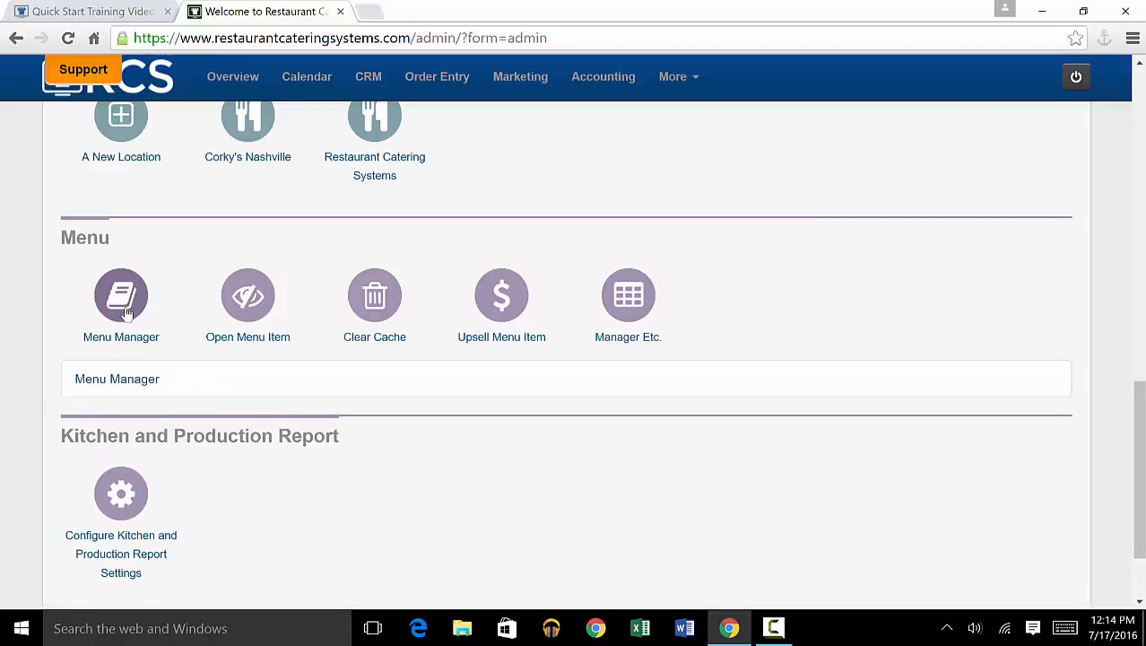
{"action": "left_click", "coordinate": [131, 396]}
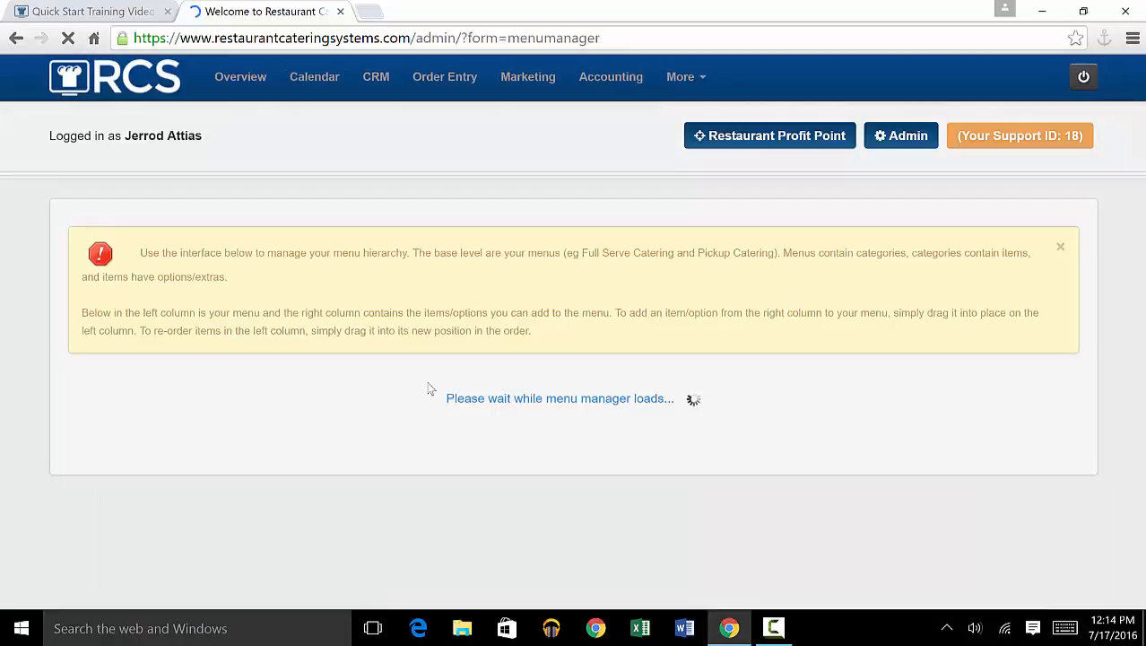
{"action": "scroll", "coordinate": [374, 299], "scroll_direction": "down", "scroll_amount": 1}
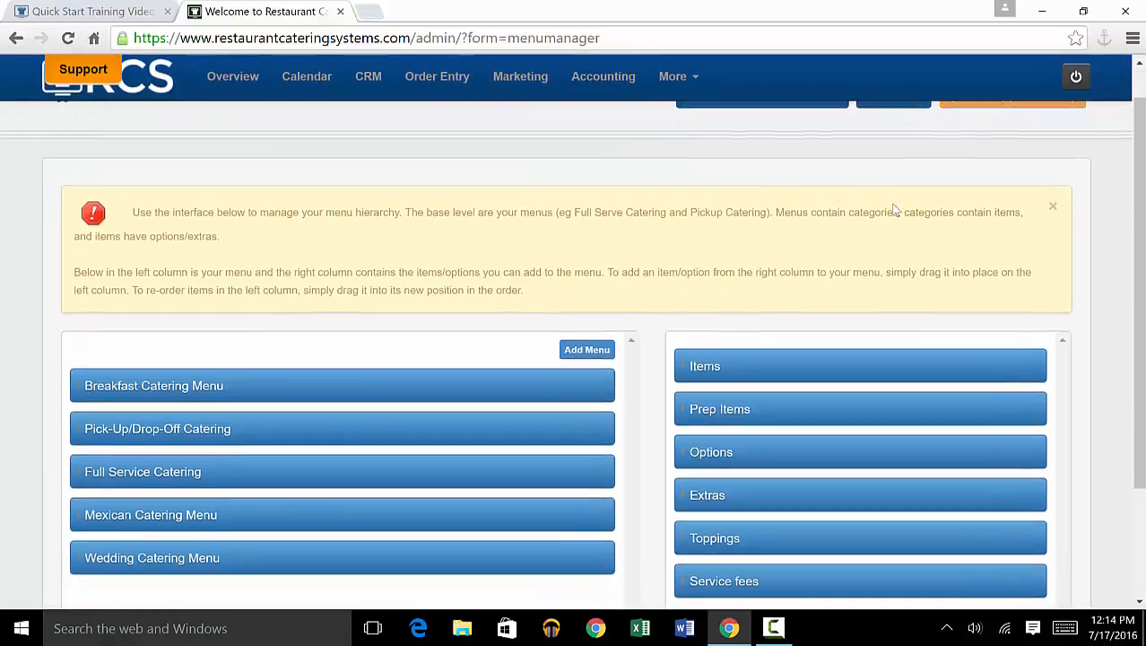
{"action": "left_click", "coordinate": [1052, 210]}
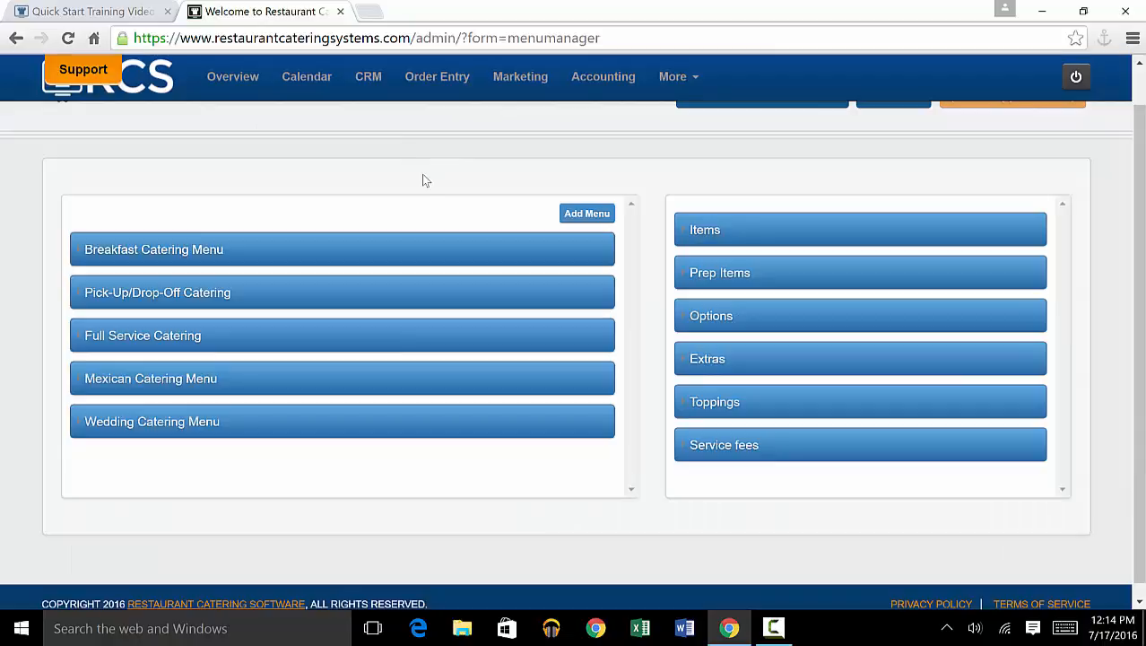
Start a new menu with the display name "Lunch Catering Menu".
{"action": "scroll", "coordinate": [422, 179], "scroll_direction": "down", "scroll_amount": 1}
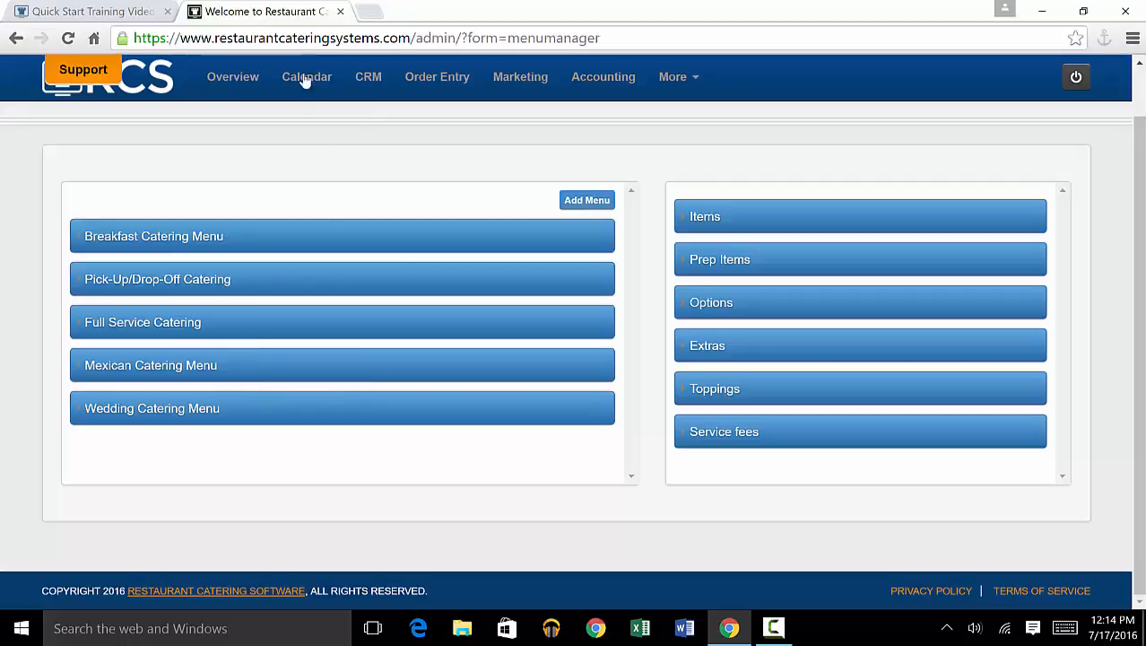
{"action": "left_click", "coordinate": [590, 202]}
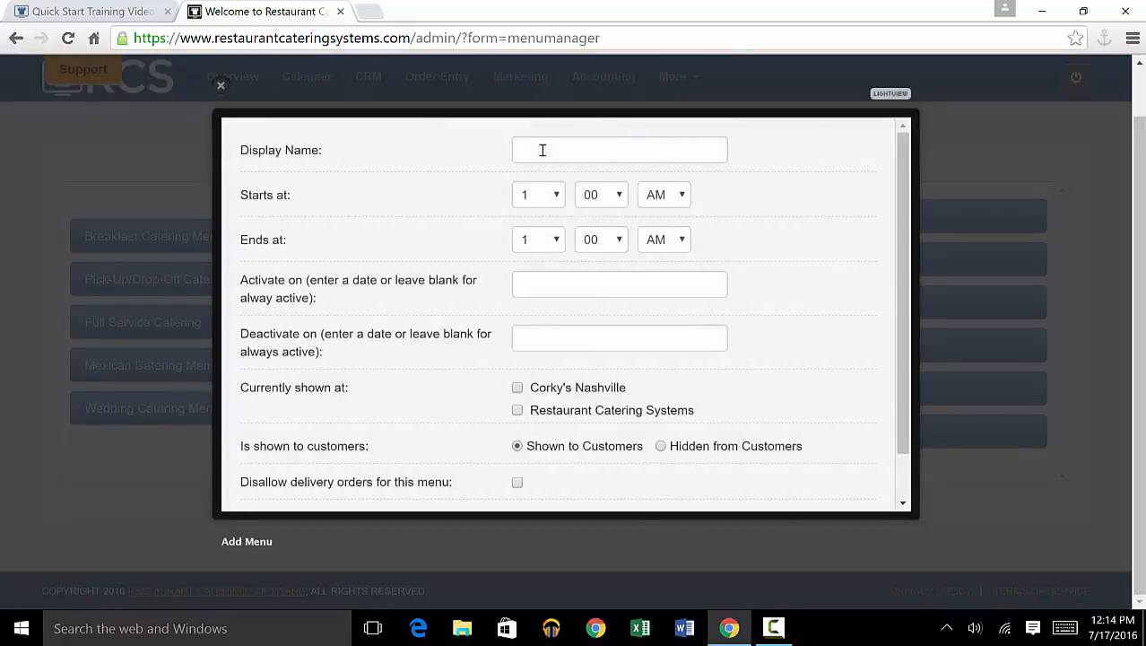
{"action": "left_click", "coordinate": [617, 157]}
{"action": "type", "text": "Lunc"}
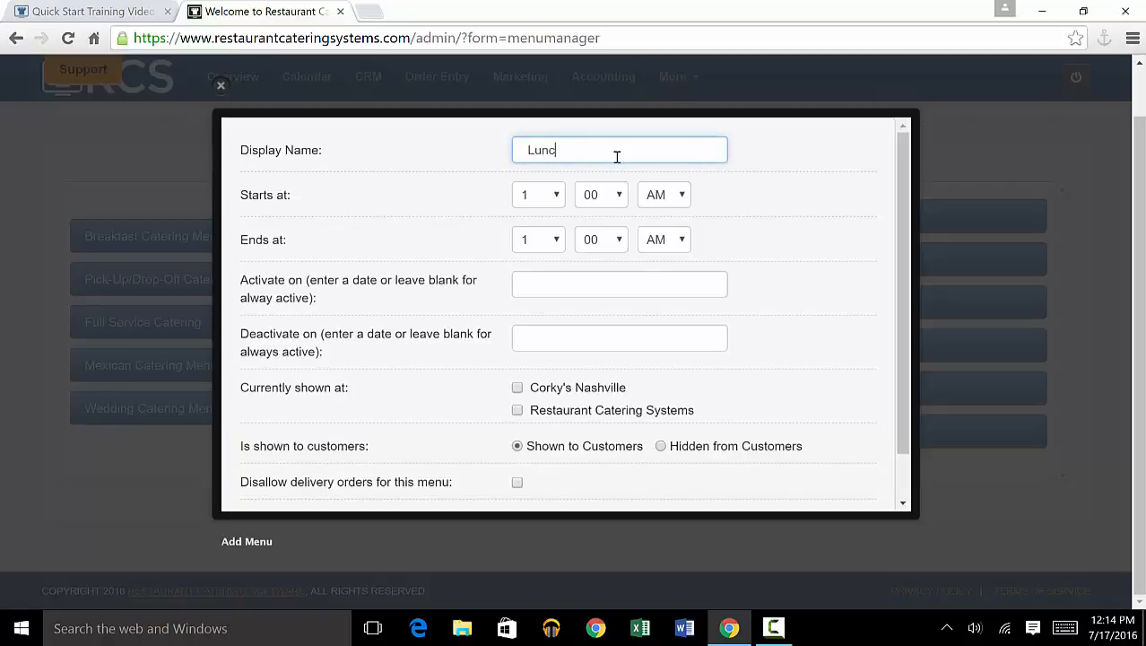
{"action": "type", "text": "h Catering Menu"}
Set the new menu to start at 11:00 AM and end at 3:00 PM.
{"action": "left_click", "coordinate": [555, 194]}
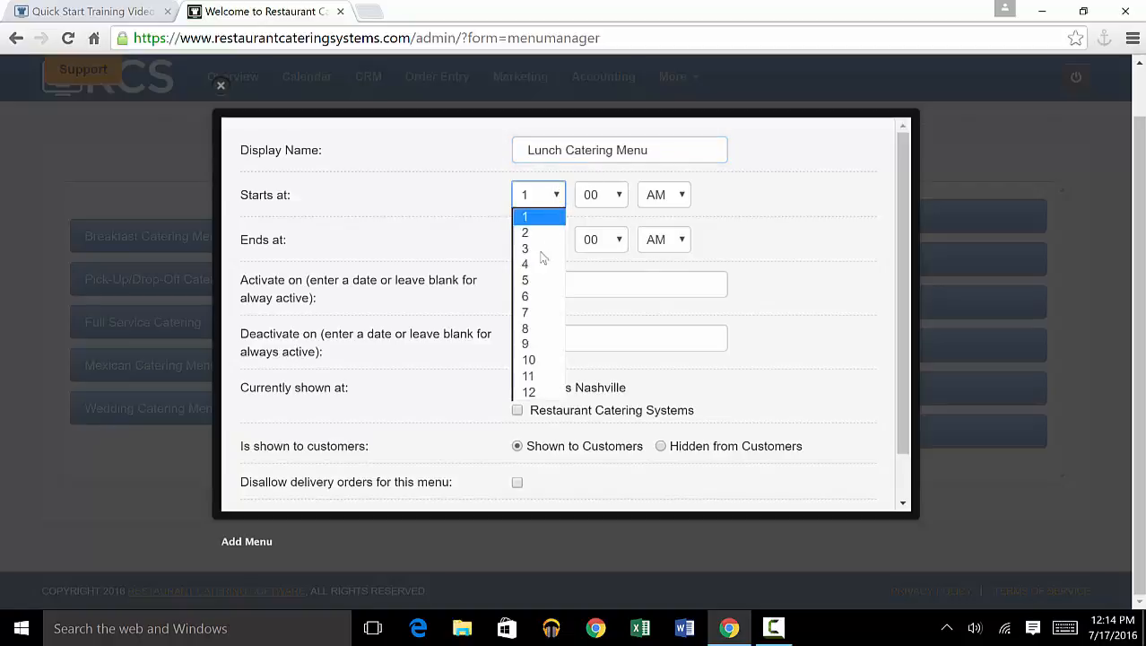
{"action": "left_click", "coordinate": [541, 375]}
{"action": "left_click", "coordinate": [549, 239]}
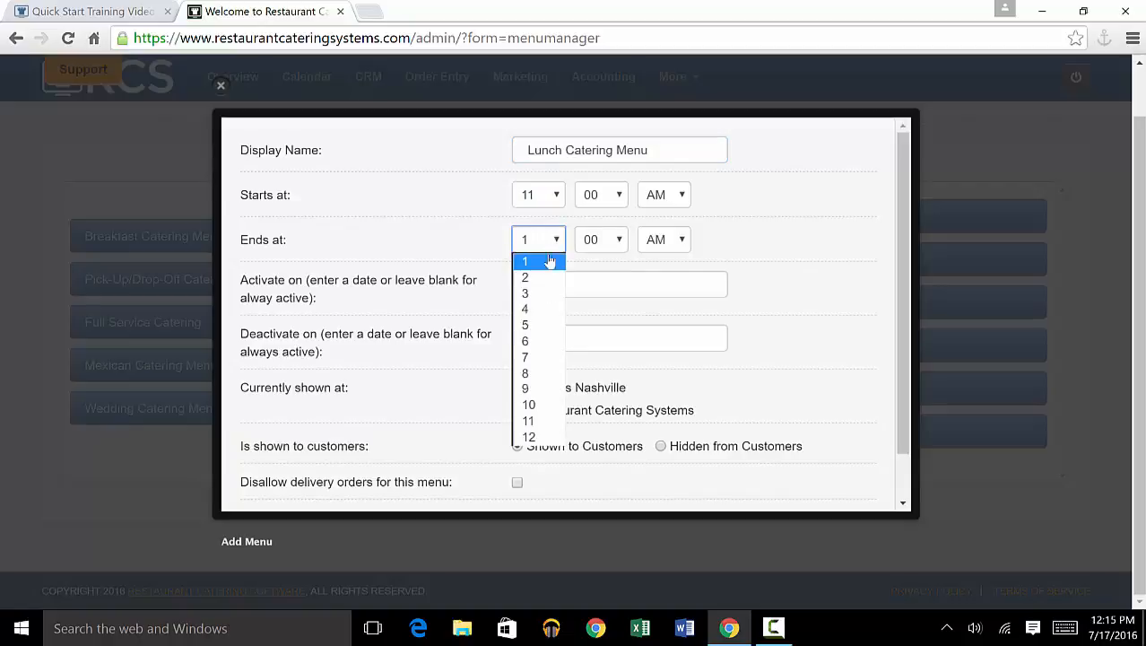
{"action": "left_click", "coordinate": [536, 293]}
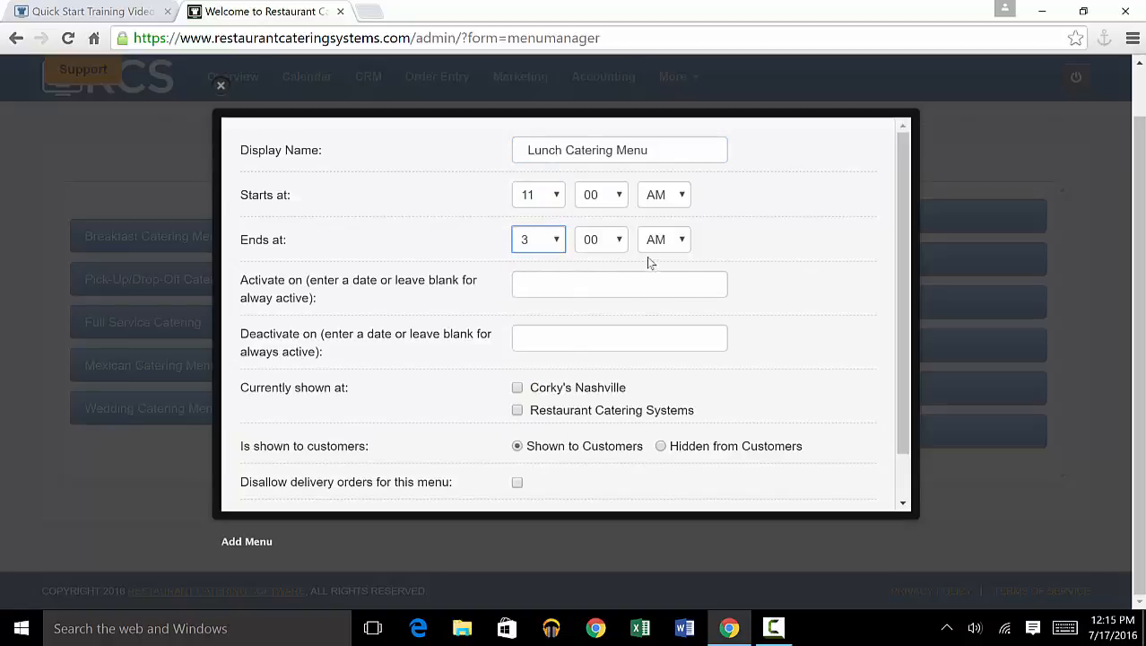
{"action": "left_click", "coordinate": [654, 242]}
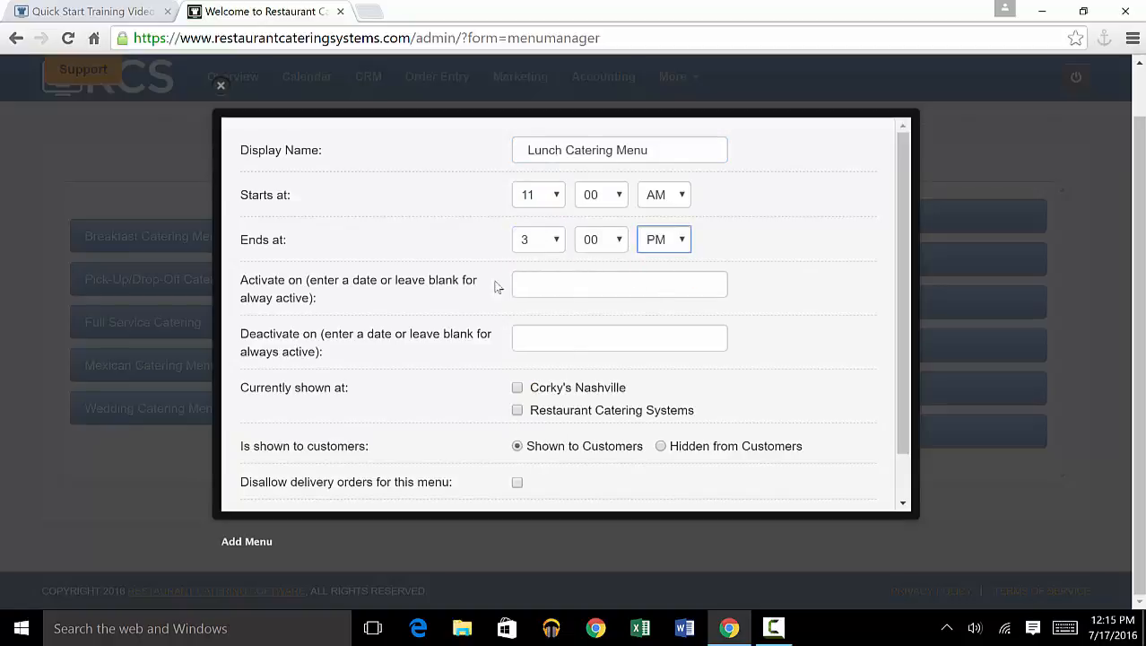
Make the lunch menu shown at the Restaurant Catering Systems location and save it.
{"action": "left_click", "coordinate": [460, 276]}
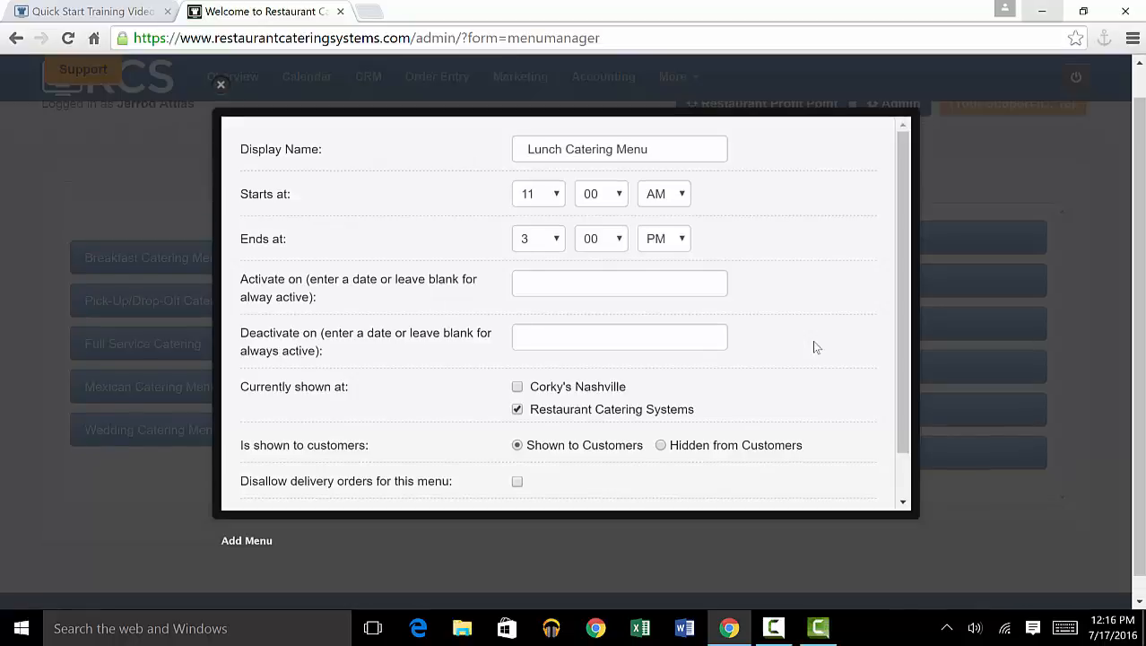
{"action": "scroll", "coordinate": [814, 344], "scroll_direction": "down", "scroll_amount": 2}
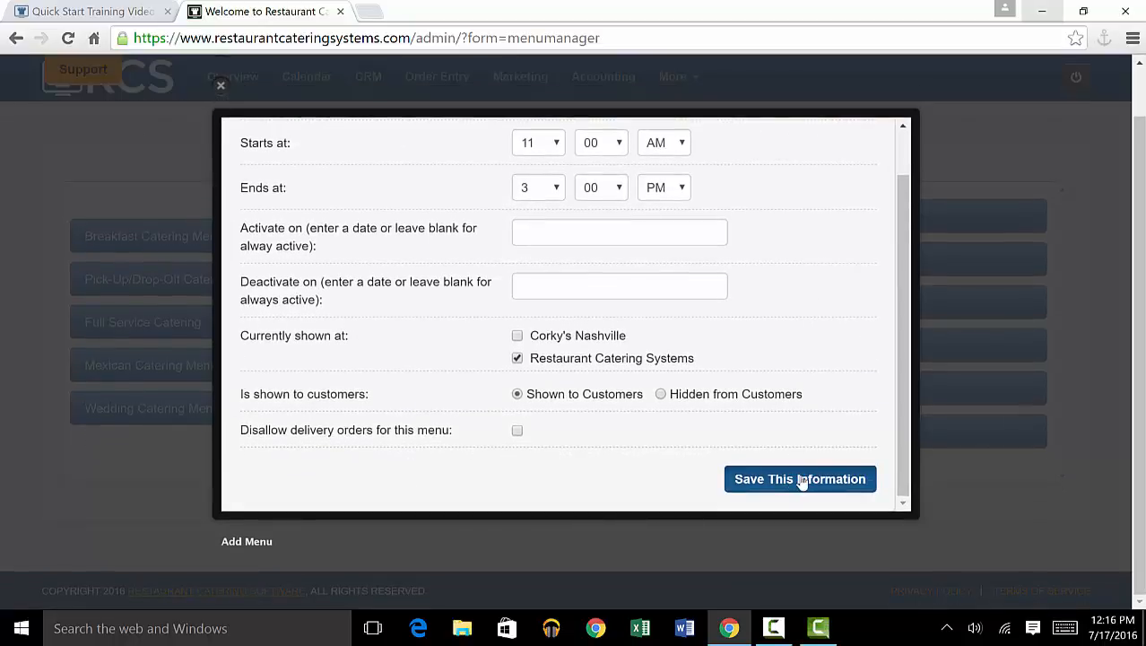
{"action": "left_click", "coordinate": [801, 479]}
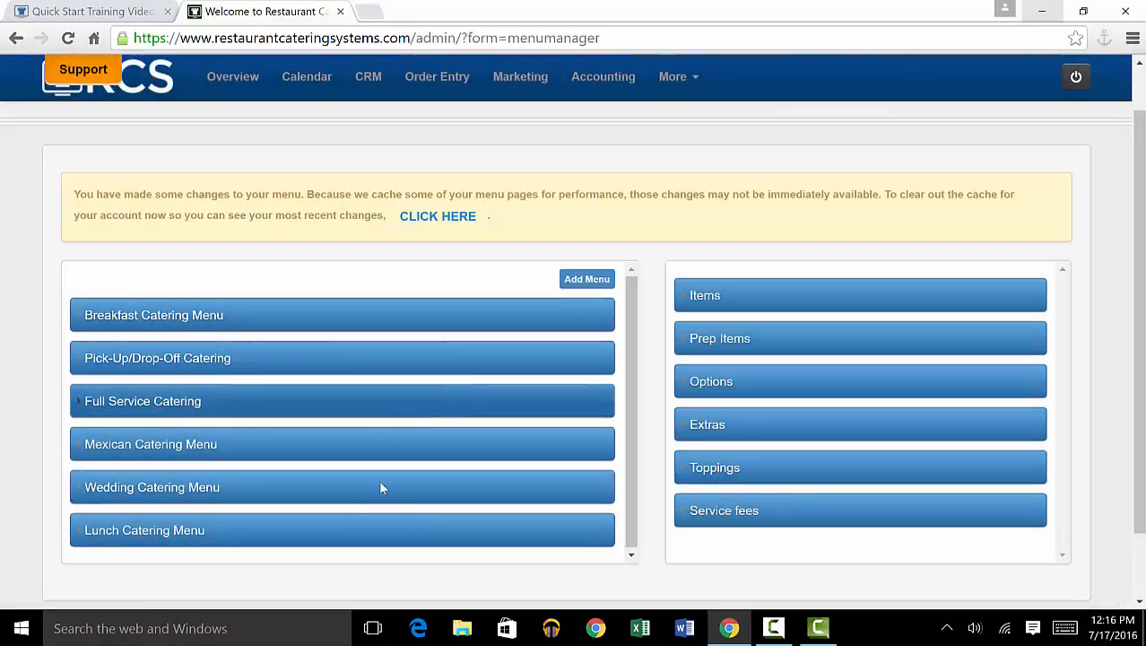
Move Lunch Catering Menu directly below Breakfast Catering Menu and expand it.
{"action": "left_click_drag", "start_coordinate": [330, 533], "coordinate": [347, 357]}
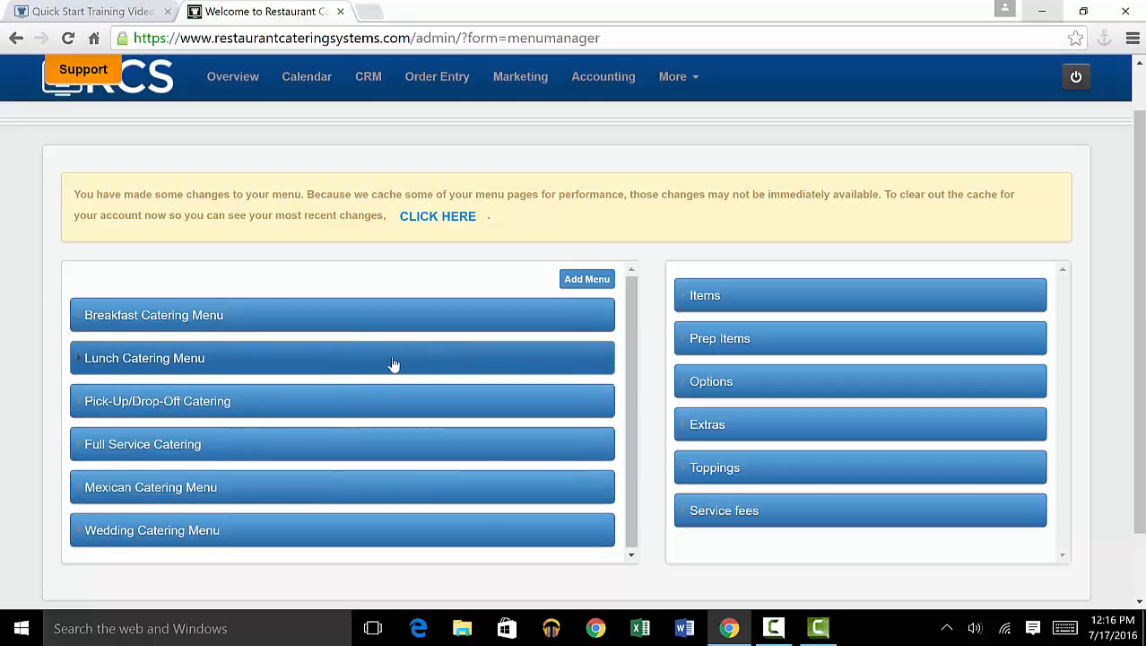
{"action": "left_click", "coordinate": [458, 366]}
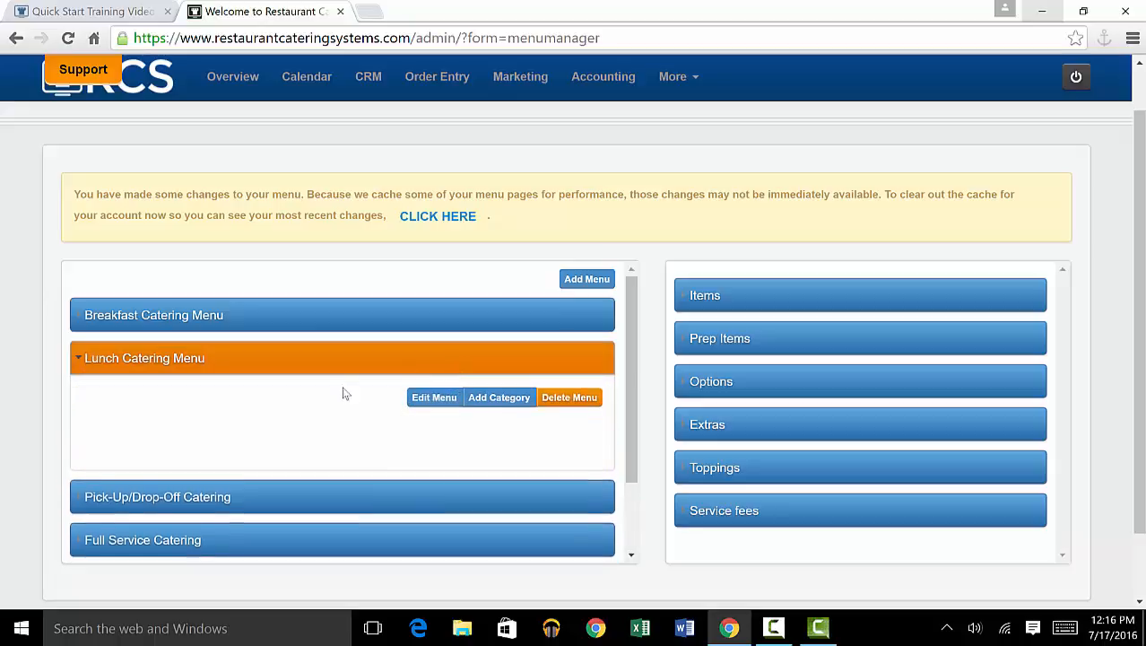
{"action": "scroll", "coordinate": [319, 400], "scroll_direction": "down", "scroll_amount": 1}
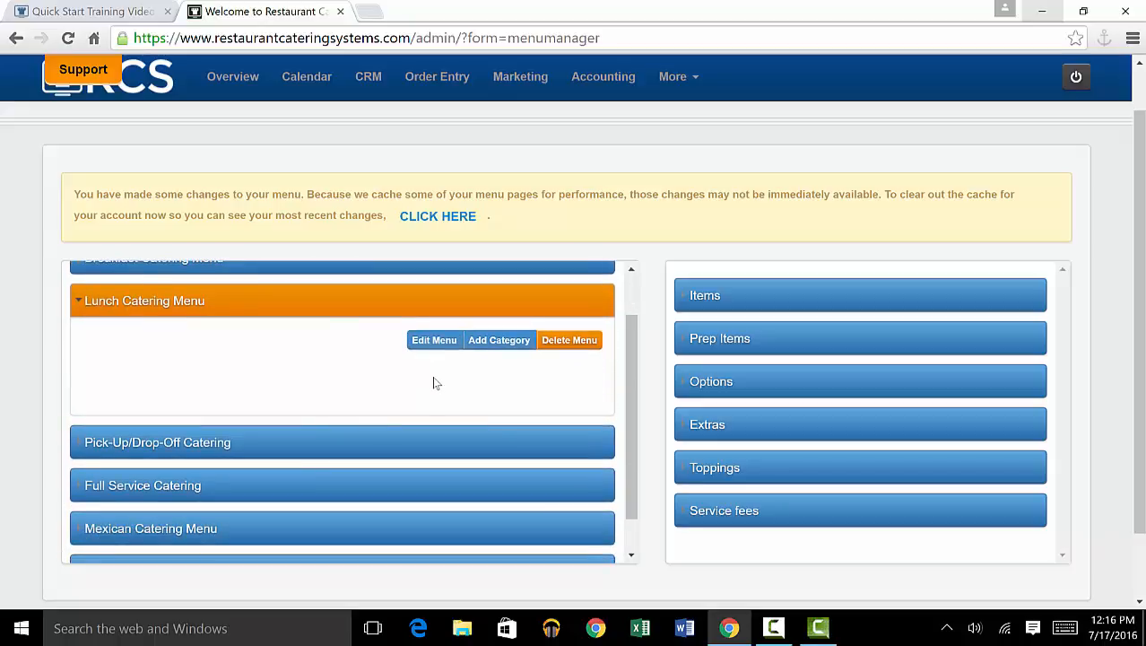
Start a category named "Lunch Packages" in Lunch Catering Menu, shown at Restaurant Catering Systems.
{"action": "left_click", "coordinate": [505, 347]}
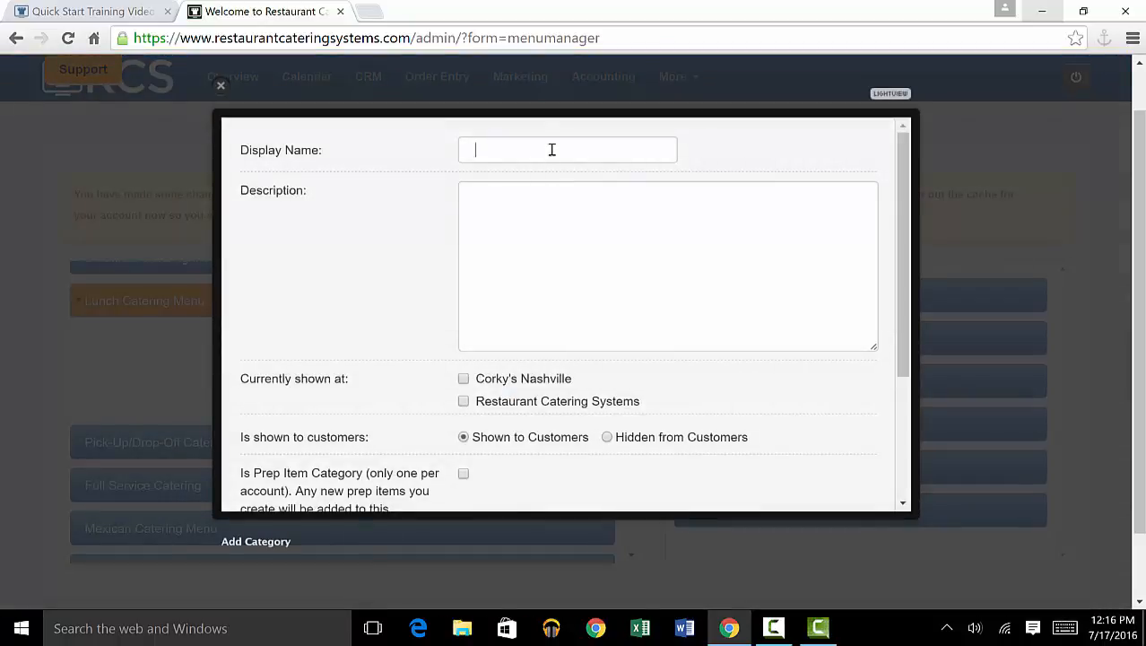
{"action": "type", "text": "Lunch Pac"}
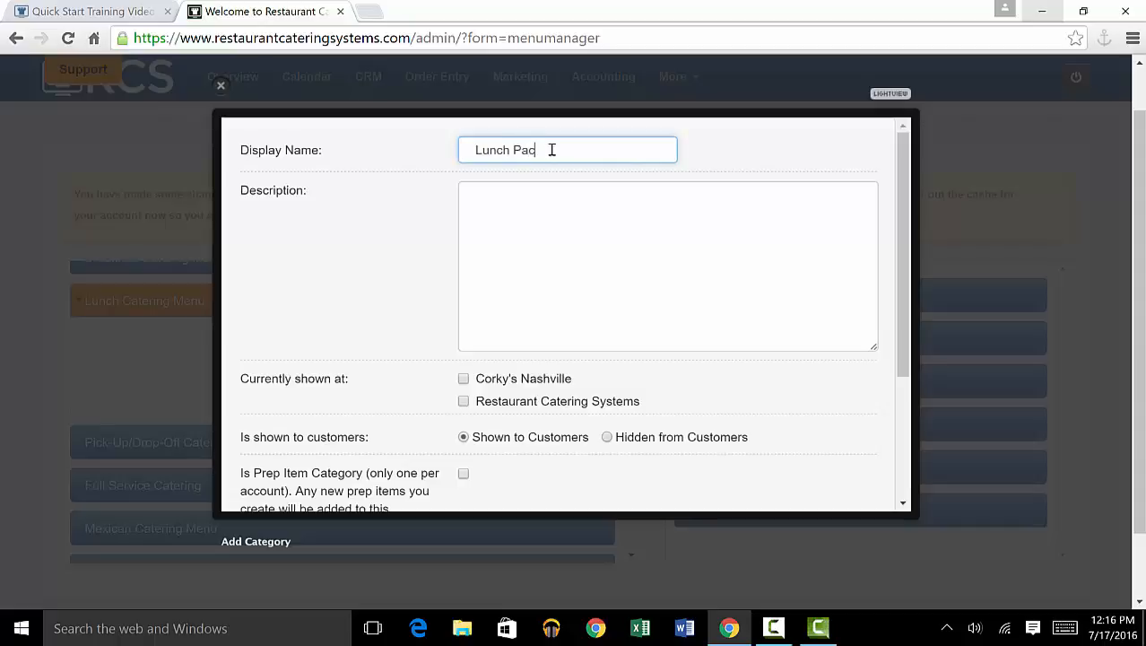
{"action": "type", "text": "kages"}
{"action": "left_click", "coordinate": [558, 210]}
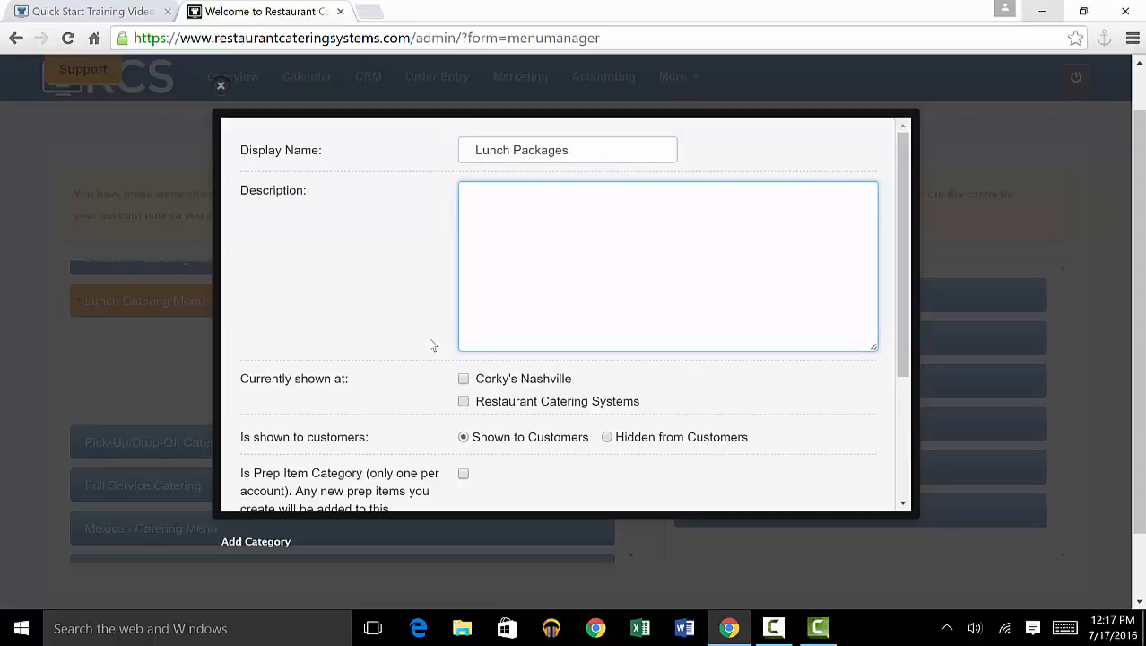
{"action": "left_click", "coordinate": [463, 401]}
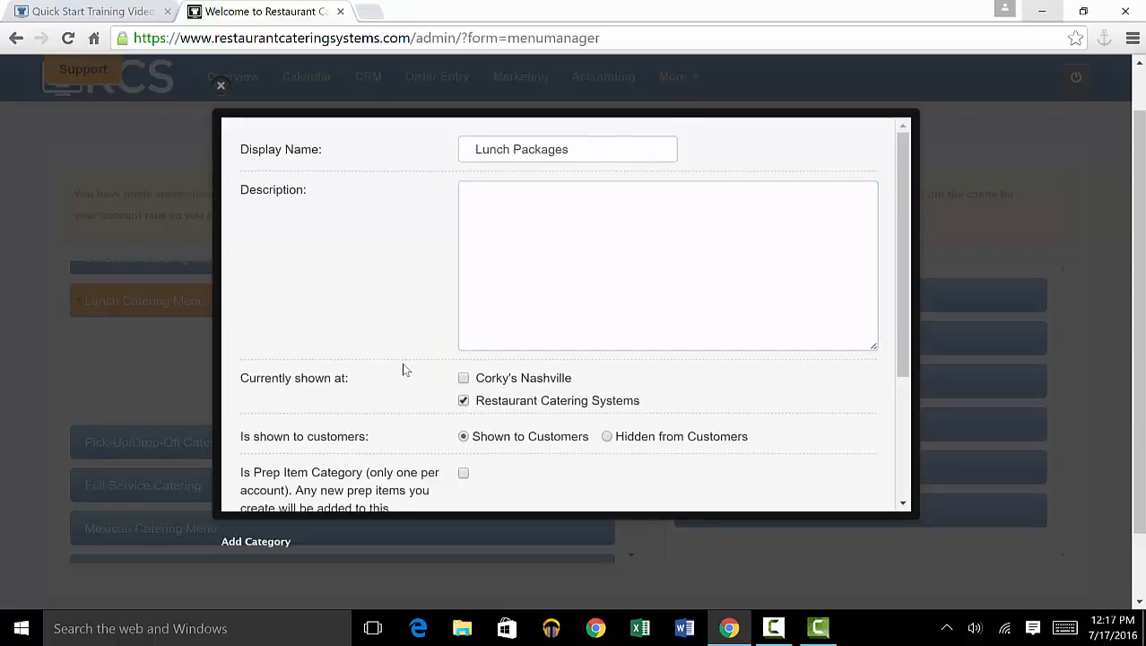
Set the category's minimum preparation time to 60 minutes and save the category.
{"action": "scroll", "coordinate": [404, 370], "scroll_direction": "down", "scroll_amount": 3}
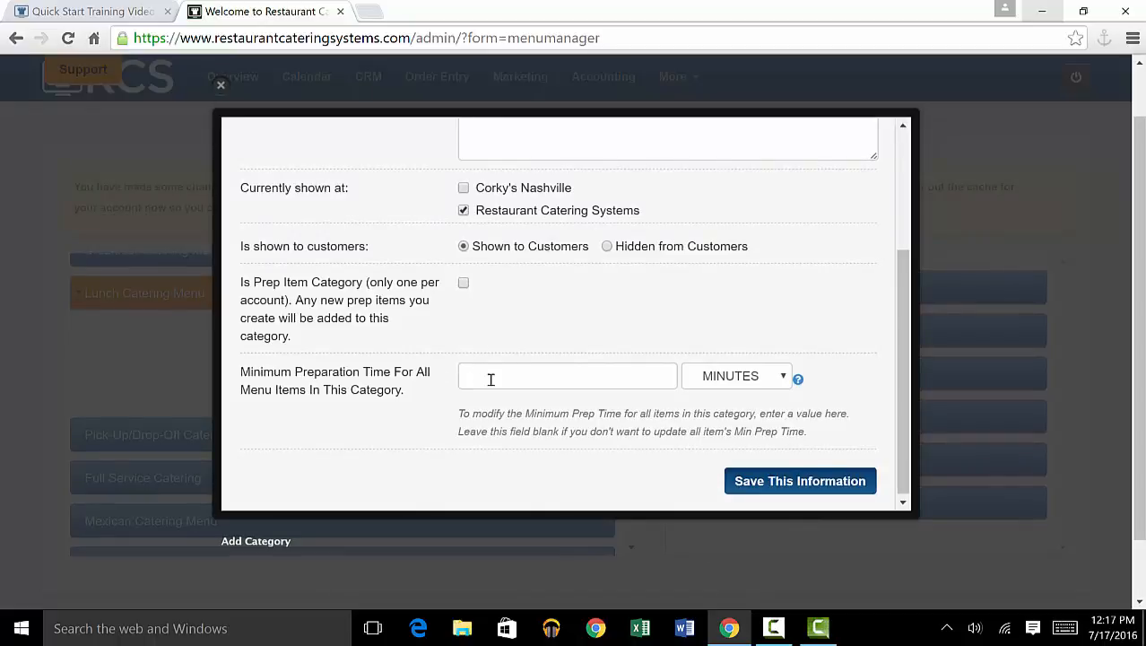
{"action": "left_click", "coordinate": [541, 377]}
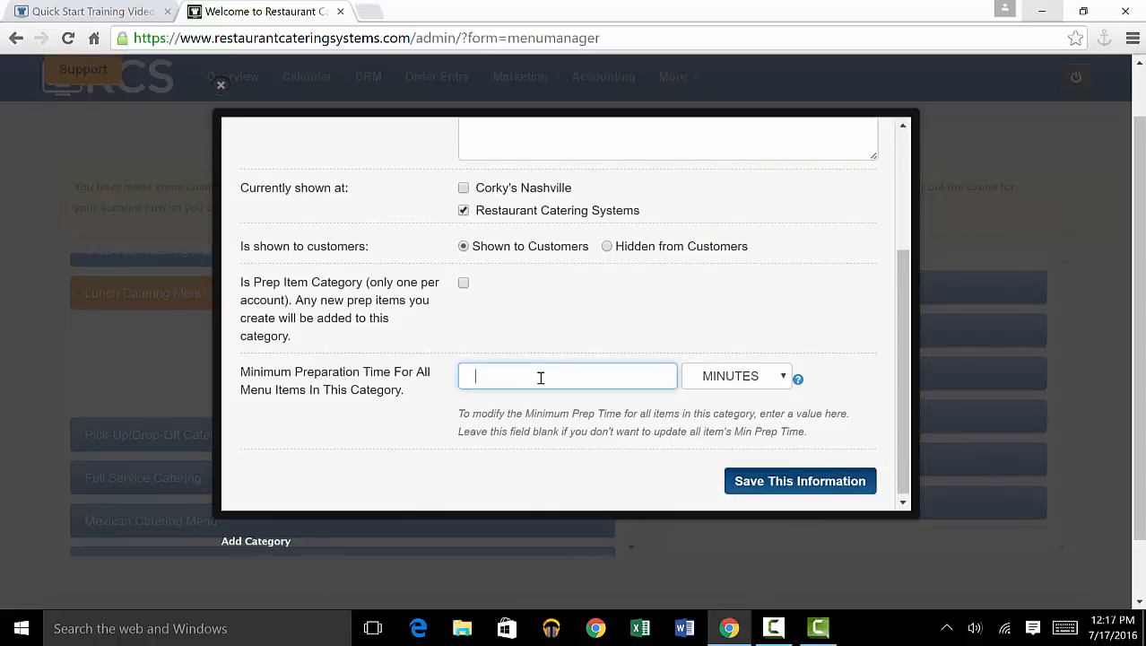
{"action": "type", "text": "60"}
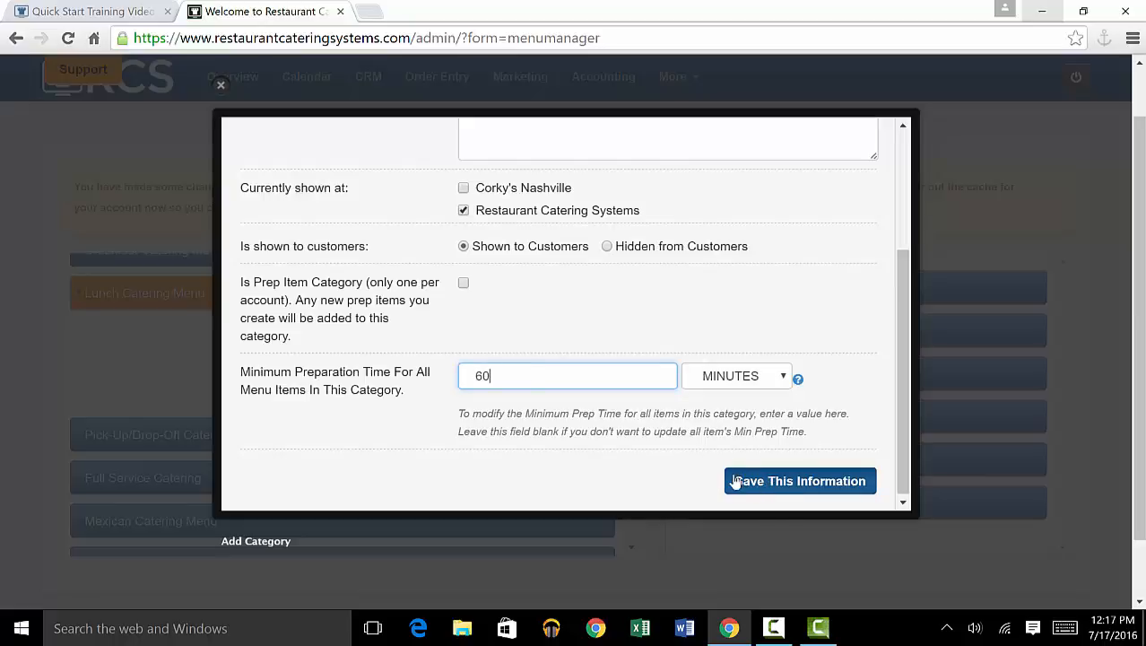
{"action": "left_click", "coordinate": [767, 483]}
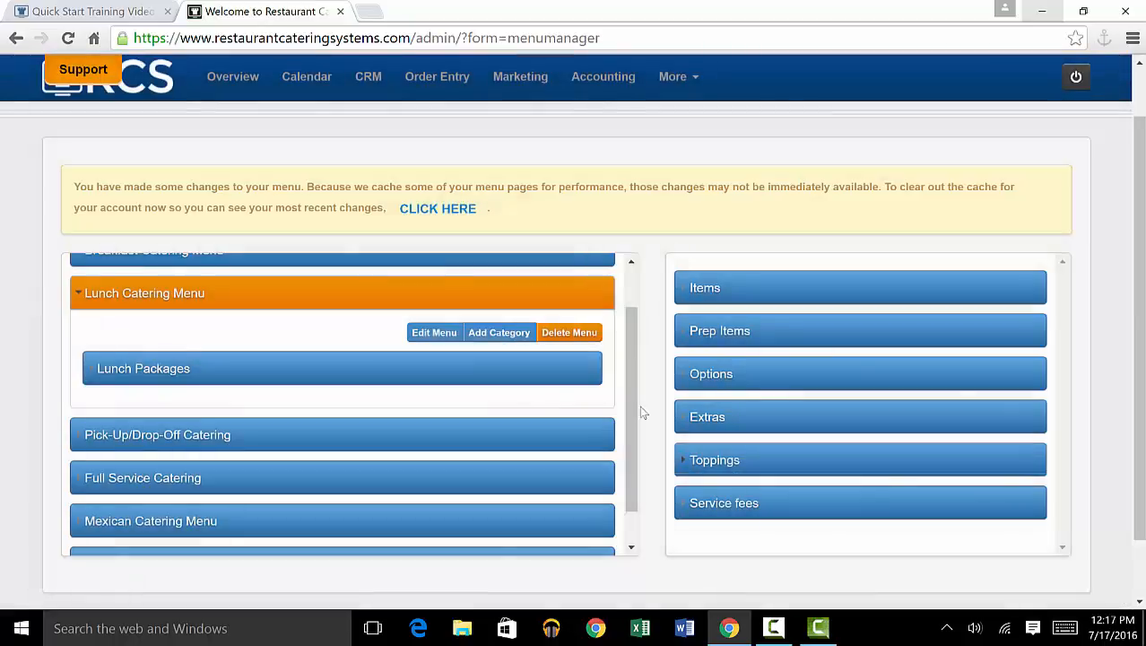
Add a "Drinks" category to Lunch Catering Menu, shown at Restaurant Catering Systems, and save it.
{"action": "left_click", "coordinate": [498, 333]}
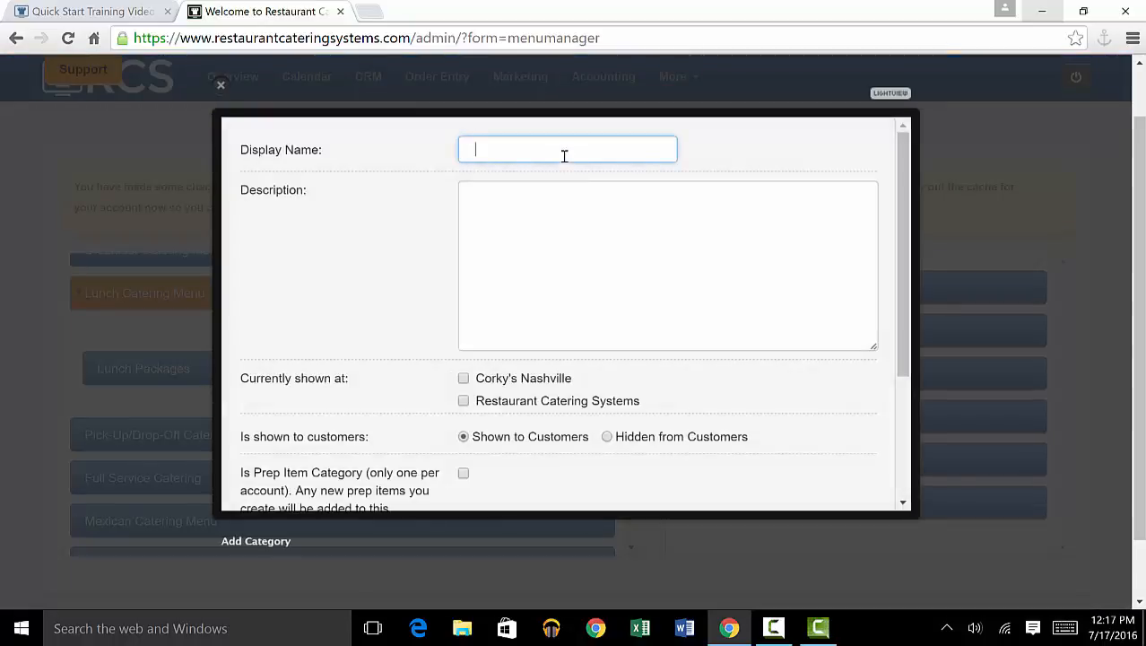
{"action": "type", "text": "Drinks"}
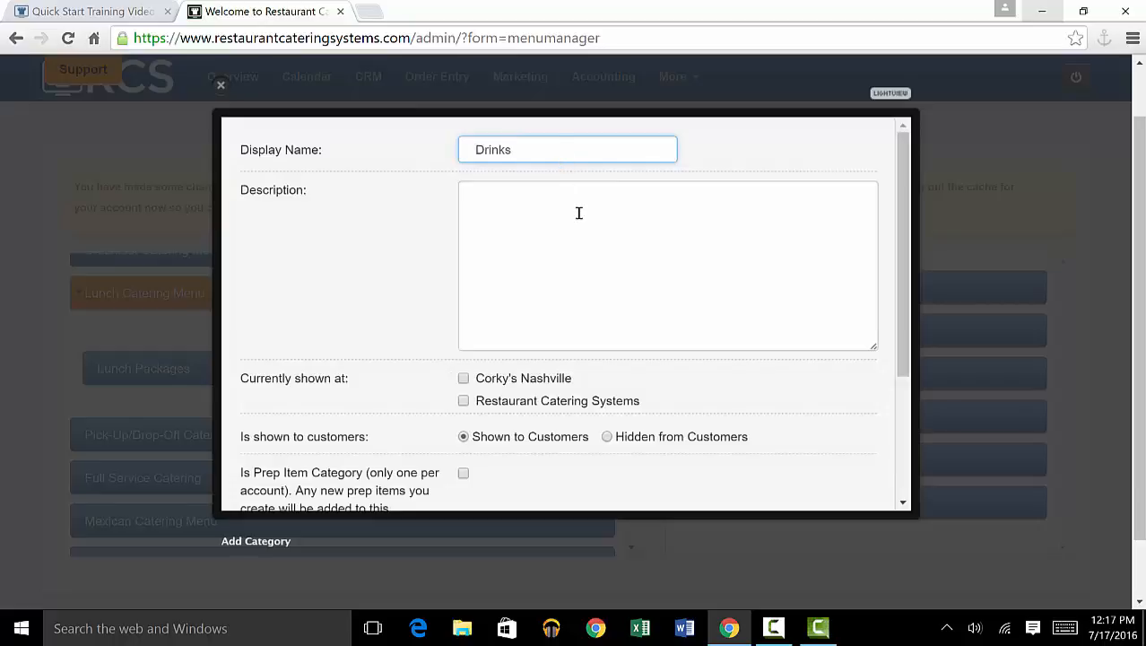
{"action": "scroll", "coordinate": [507, 353], "scroll_direction": "down", "scroll_amount": 1}
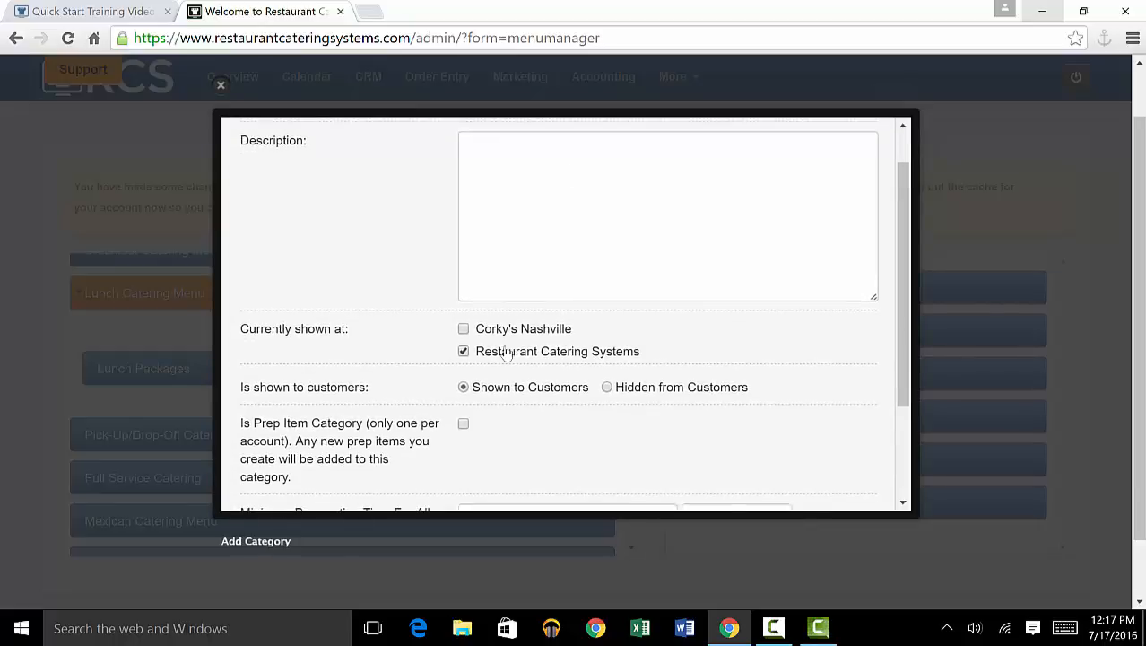
{"action": "scroll", "coordinate": [506, 353], "scroll_direction": "down", "scroll_amount": 3}
{"action": "left_click", "coordinate": [750, 479]}
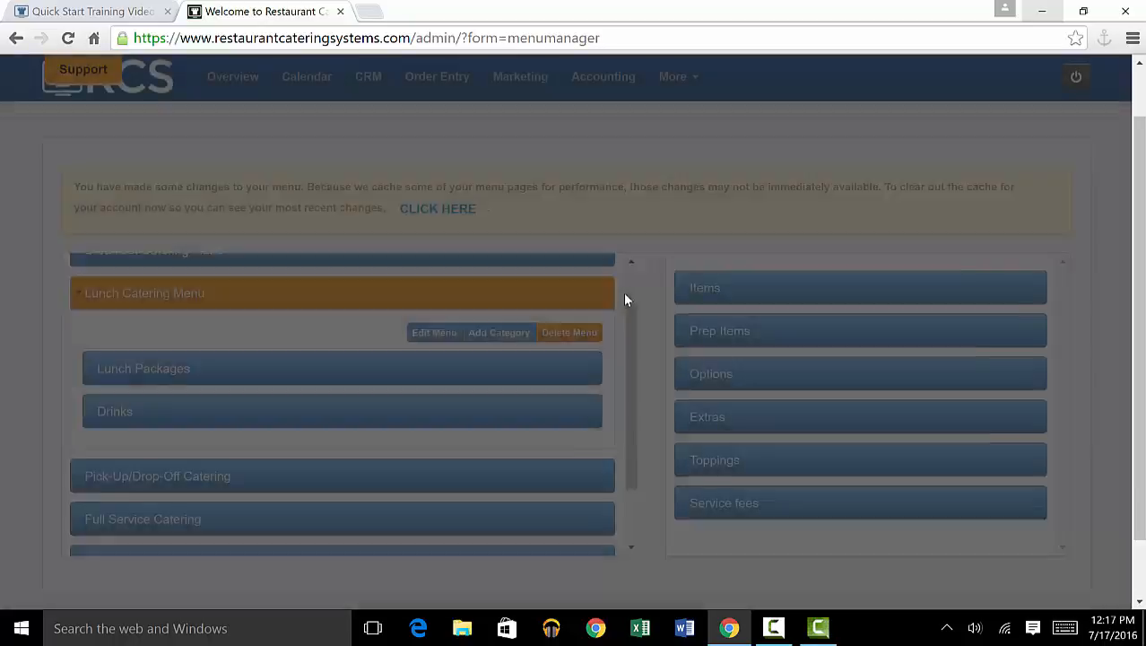
Add a "Desserts" category to Lunch Catering Menu and save it.
{"action": "left_click", "coordinate": [498, 333]}
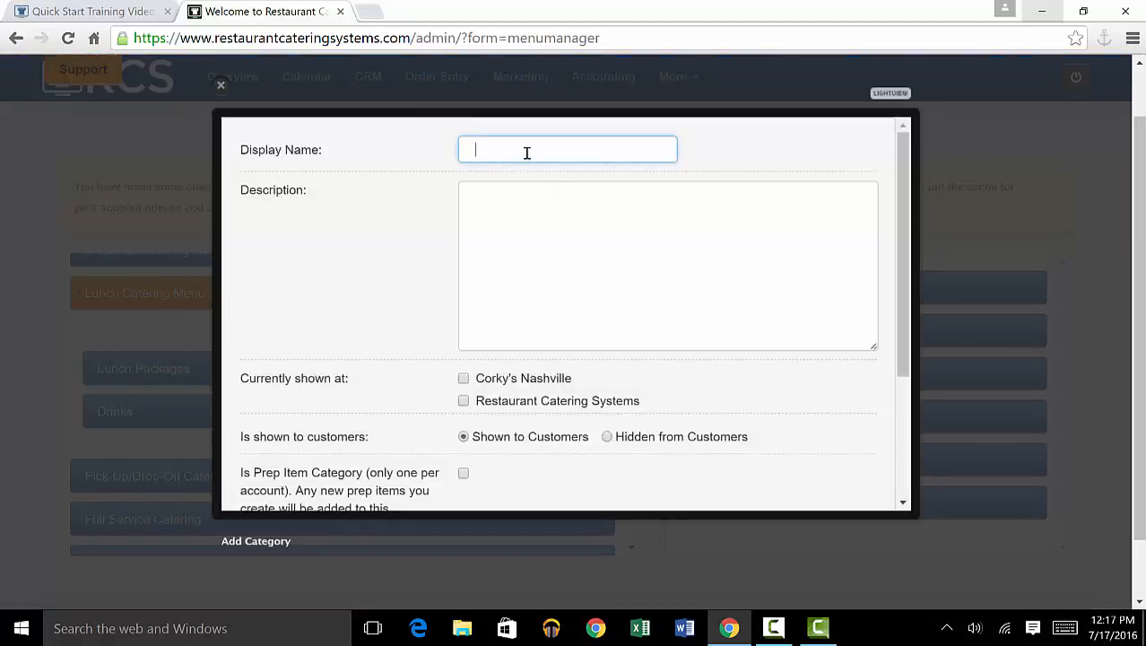
{"action": "type", "text": "Desserts"}
{"action": "scroll", "coordinate": [534, 278], "scroll_direction": "down", "scroll_amount": 3}
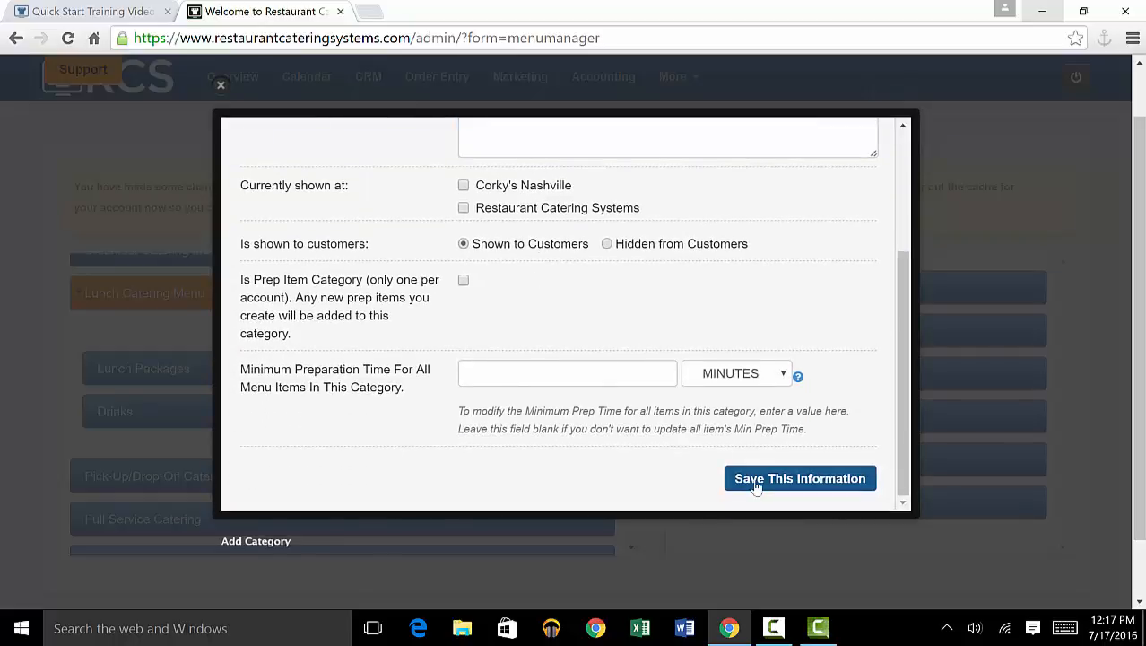
{"action": "left_click", "coordinate": [757, 481]}
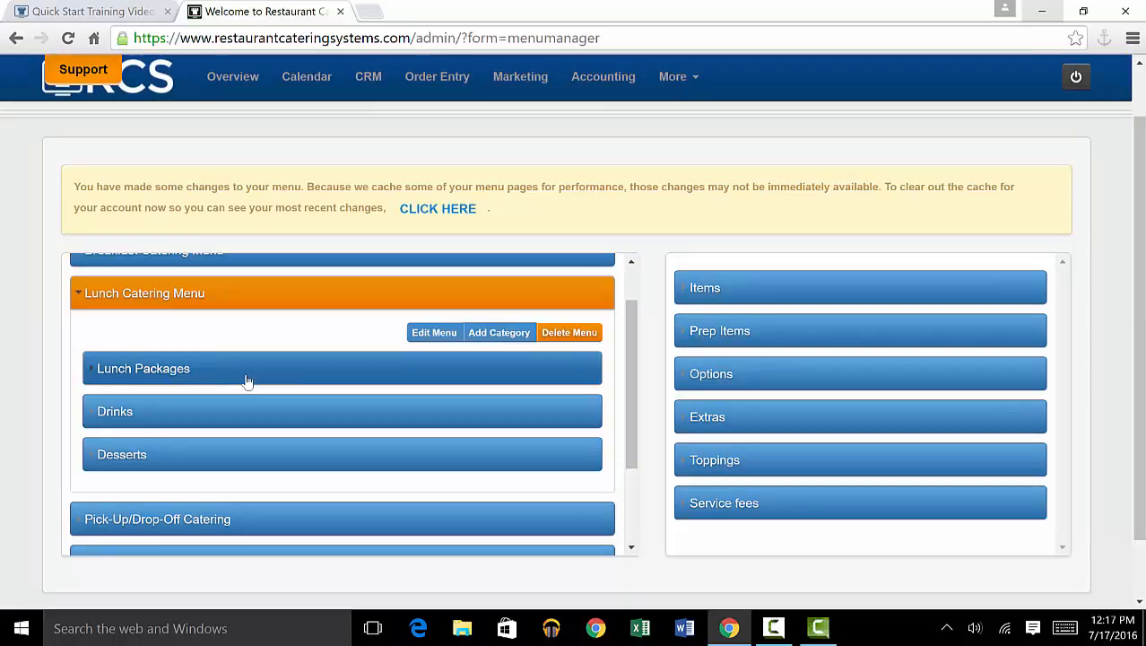
Expand the Lunch Packages category and start a new menu item with the display name "Basic Lunch Buffet".
{"action": "left_click", "coordinate": [219, 368]}
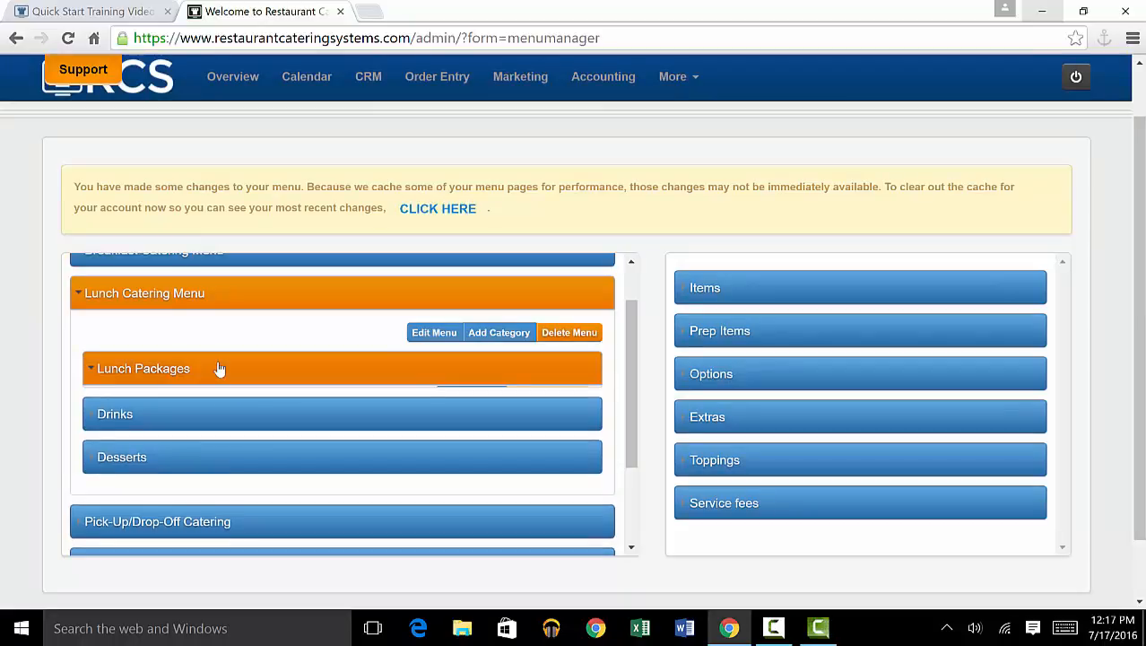
{"action": "scroll", "coordinate": [259, 334], "scroll_direction": "down", "scroll_amount": 1}
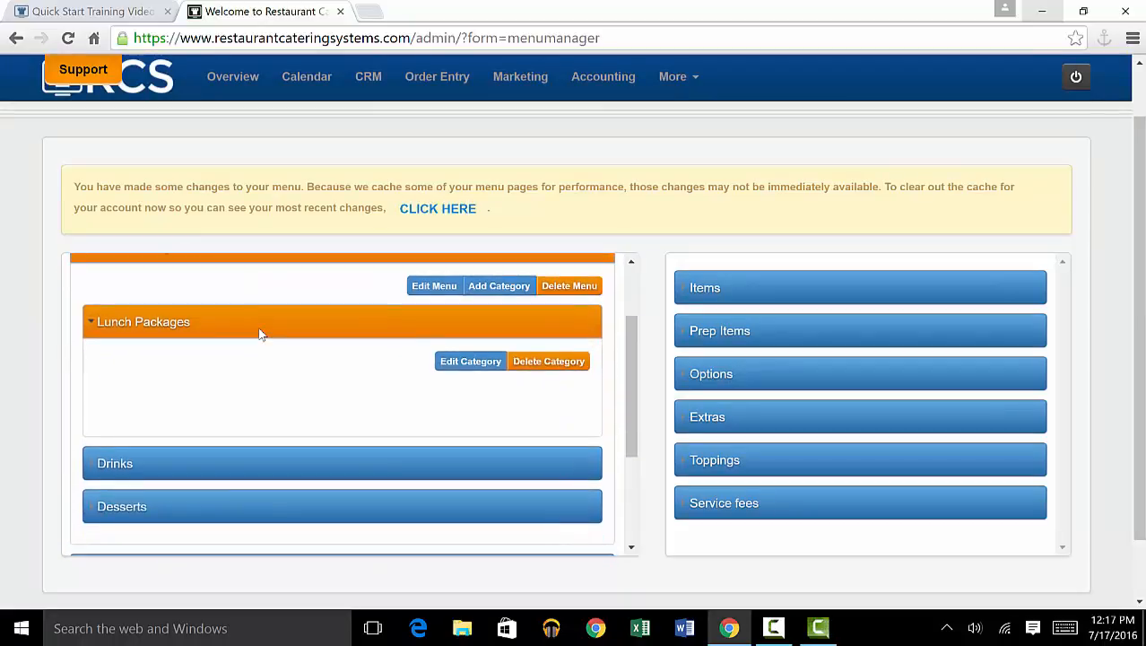
{"action": "left_click", "coordinate": [699, 289]}
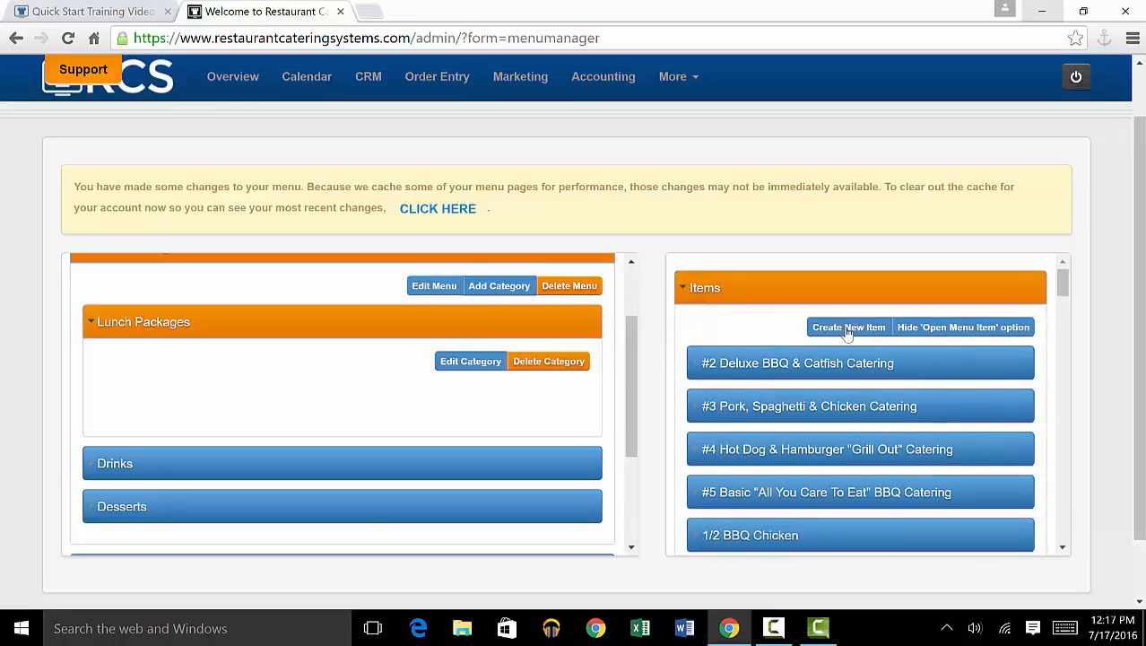
{"action": "left_click", "coordinate": [847, 327]}
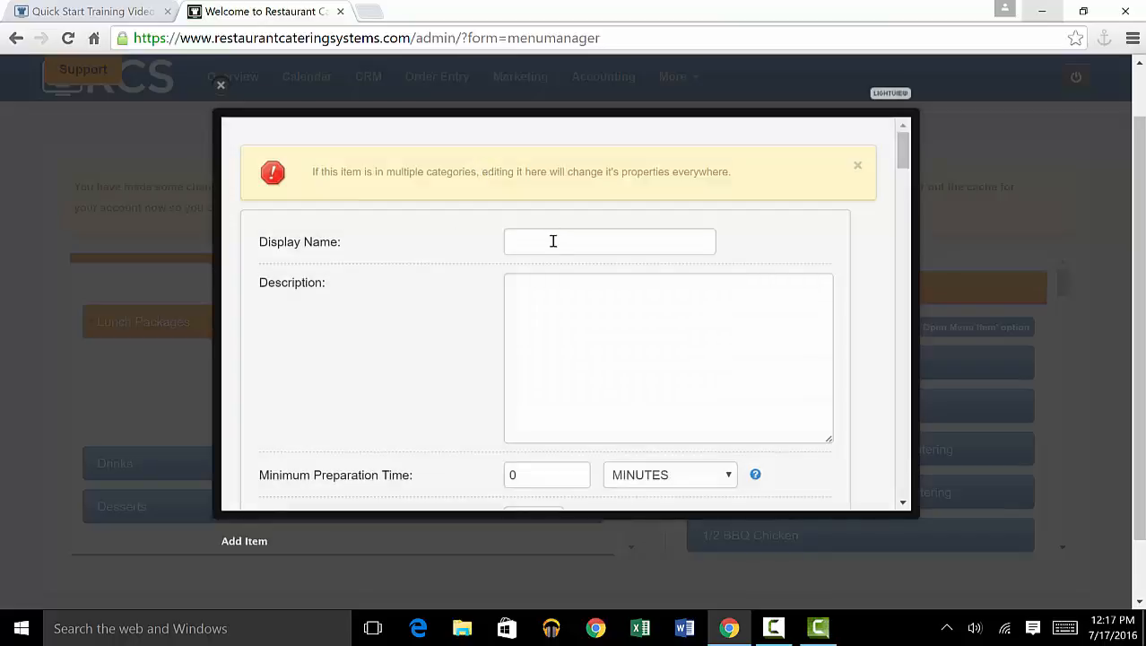
{"action": "left_click", "coordinate": [553, 241]}
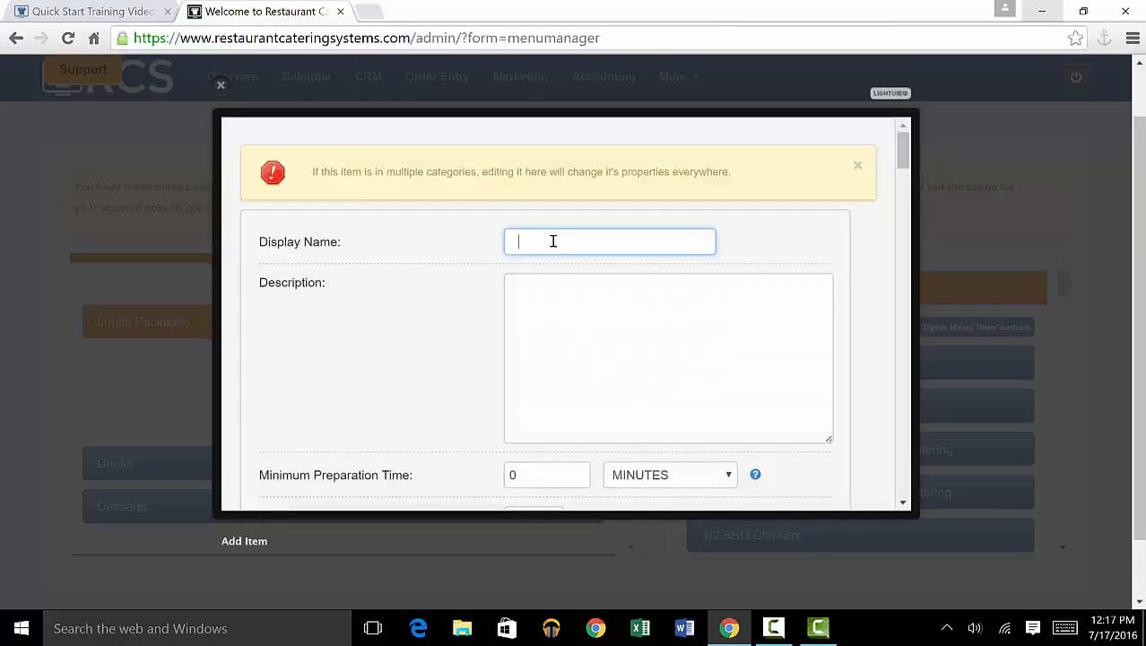
{"action": "type", "text": "Basic Lunch"}
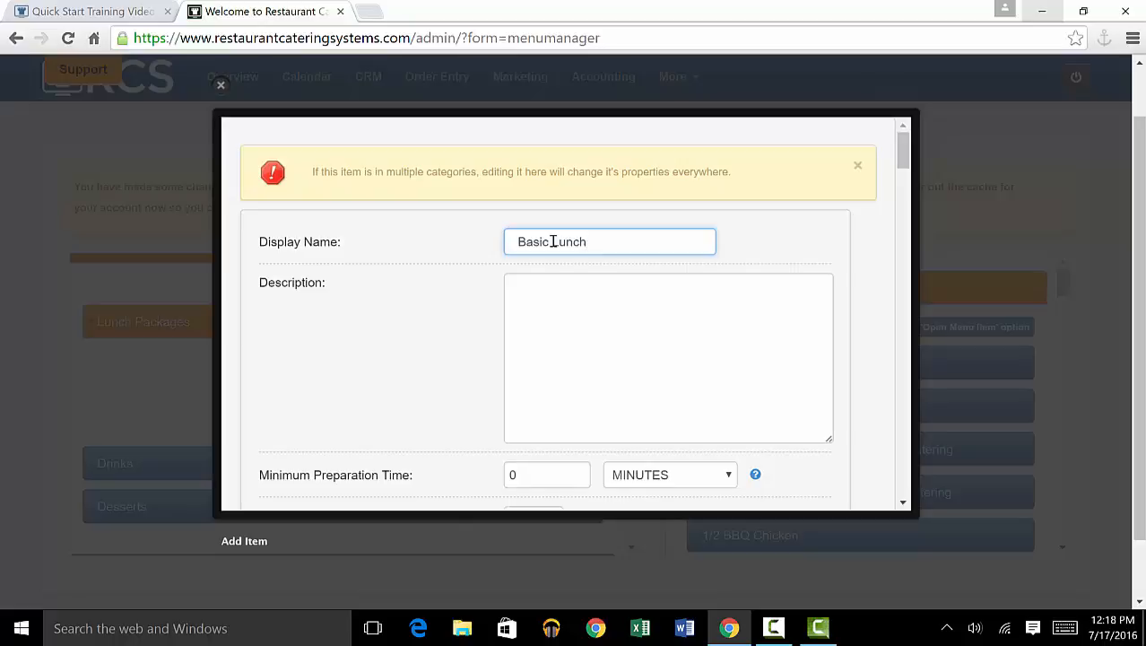
{"action": "type", "text": " Buffet"}
Set the new item's minimum preparation time to 1 hour.
{"action": "scroll", "coordinate": [756, 241], "scroll_direction": "down", "scroll_amount": 1}
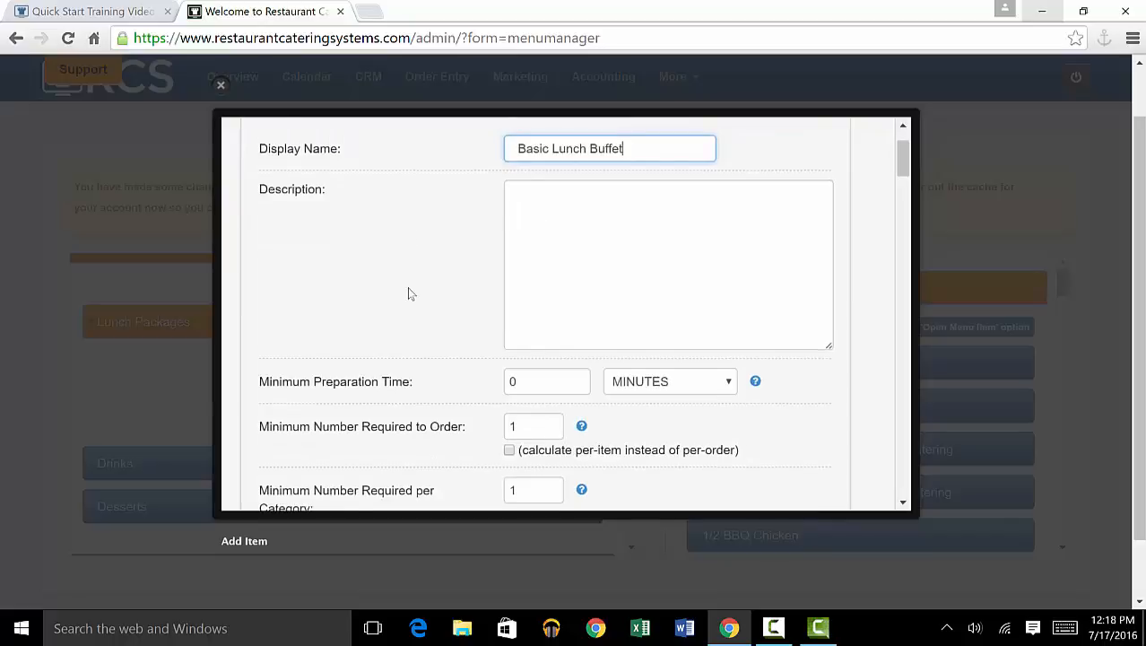
{"action": "scroll", "coordinate": [409, 292], "scroll_direction": "down", "scroll_amount": 2}
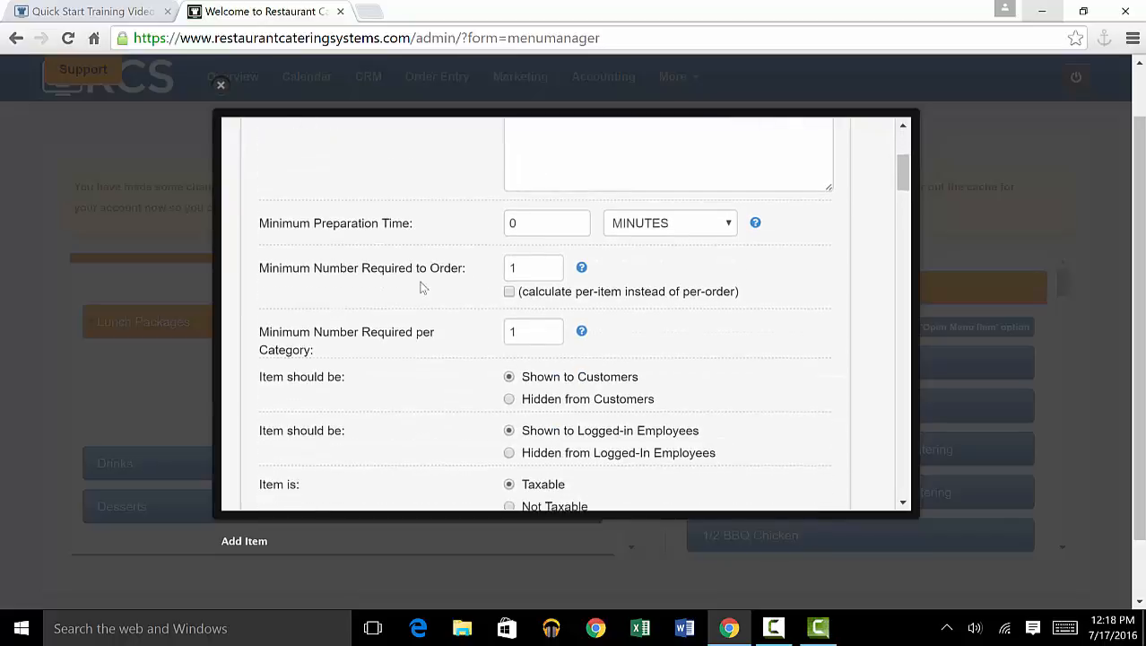
{"action": "left_click", "coordinate": [609, 230]}
{"action": "left_click", "coordinate": [632, 257]}
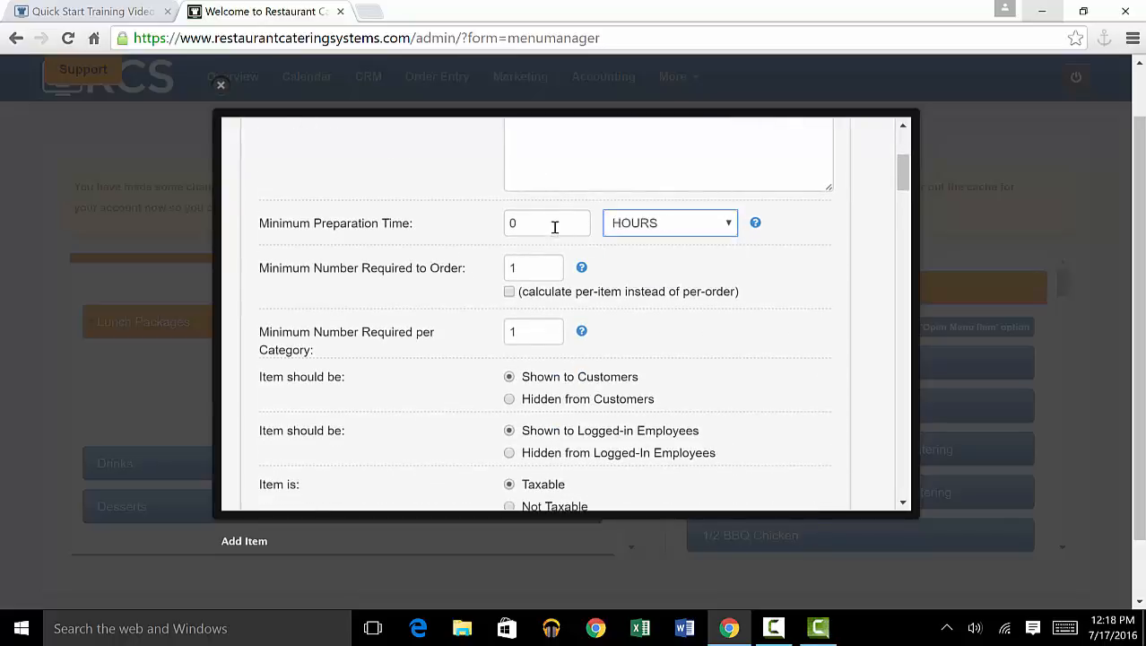
{"action": "left_click", "coordinate": [633, 235]}
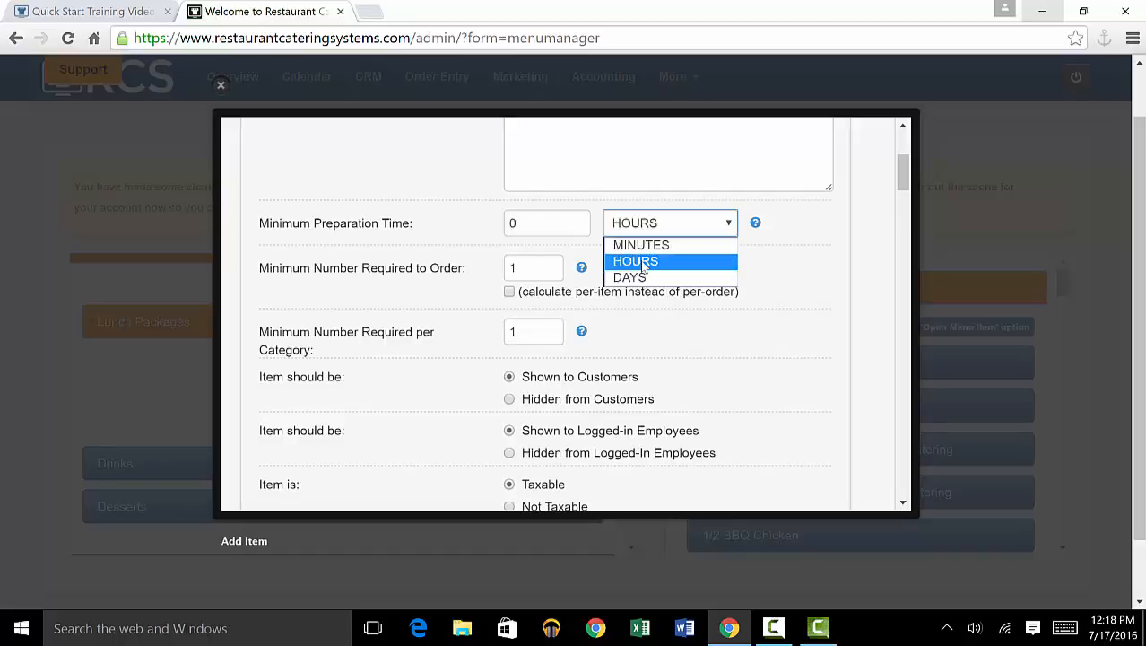
{"action": "left_click", "coordinate": [639, 261]}
{"action": "double_click", "coordinate": [570, 225]}
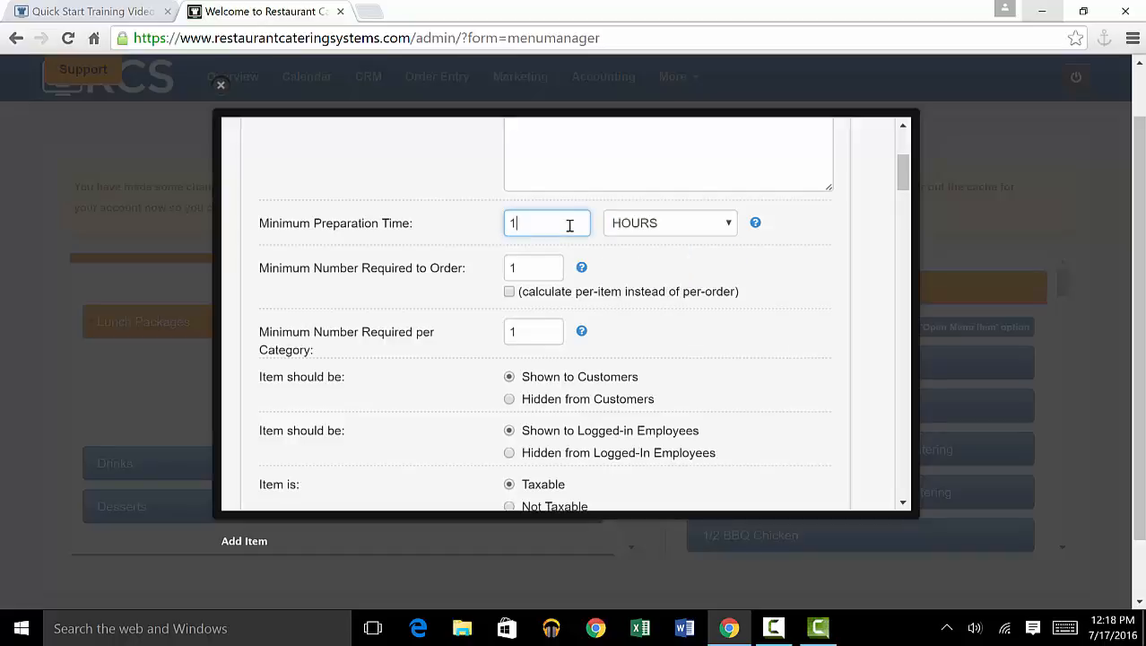
{"action": "type", "text": "1"}
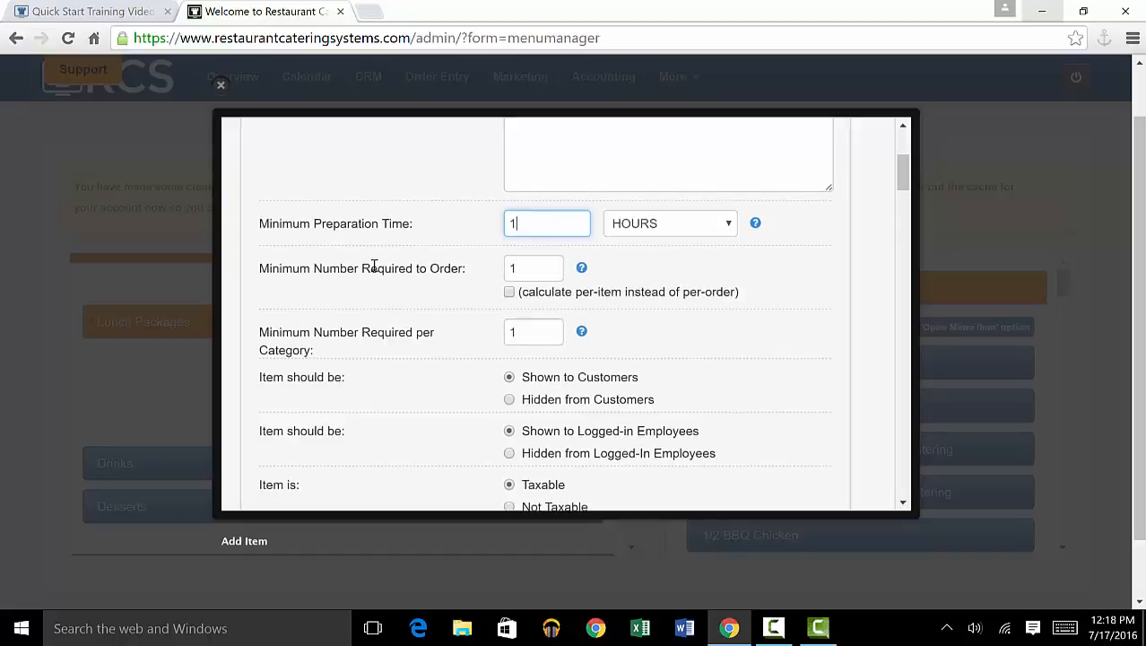
Give the item a "Per person" price of 9.99 for Lunch Catering Menu and save the item.
{"action": "scroll", "coordinate": [374, 263], "scroll_direction": "down", "scroll_amount": 1}
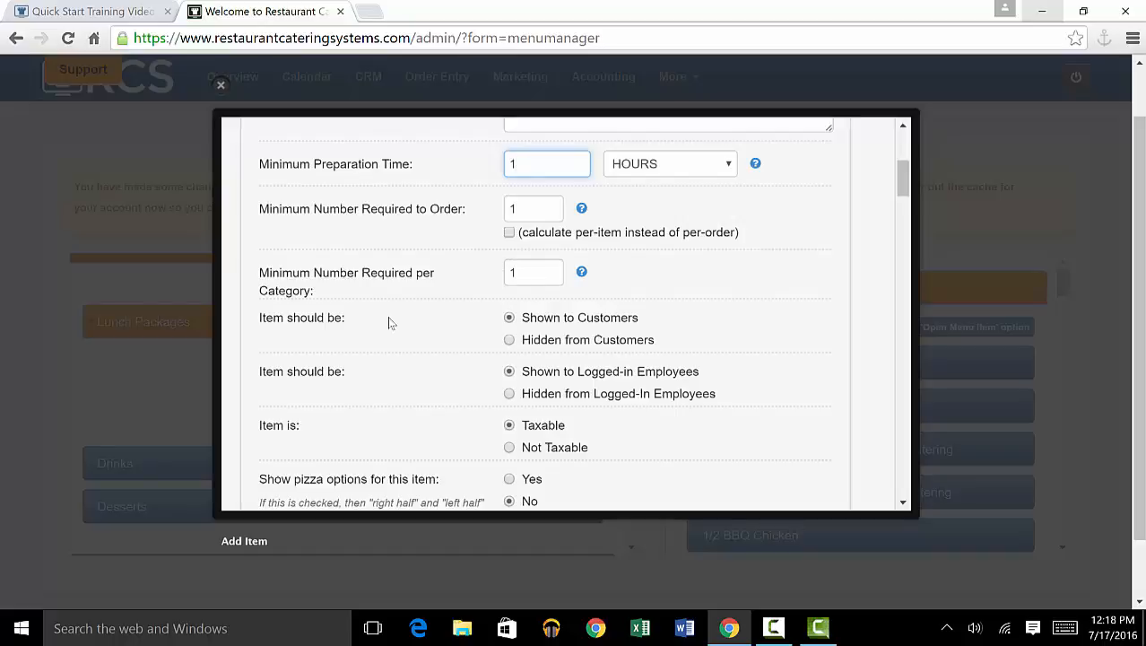
{"action": "scroll", "coordinate": [389, 323], "scroll_direction": "down", "scroll_amount": 3}
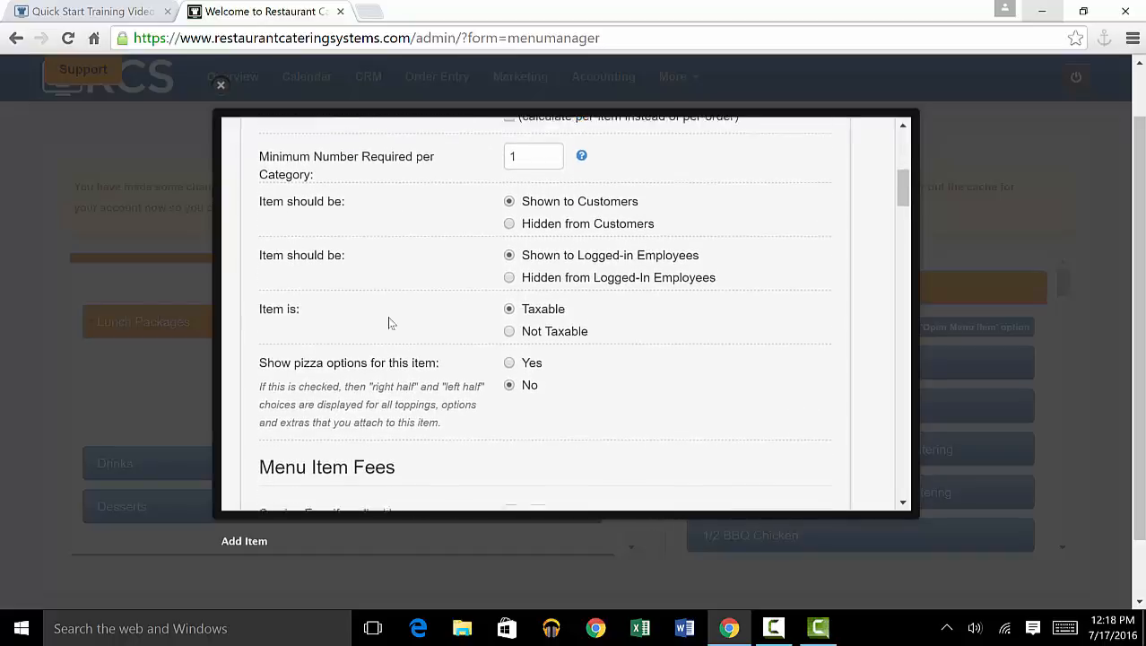
{"action": "scroll", "coordinate": [388, 323], "scroll_direction": "down", "scroll_amount": 4}
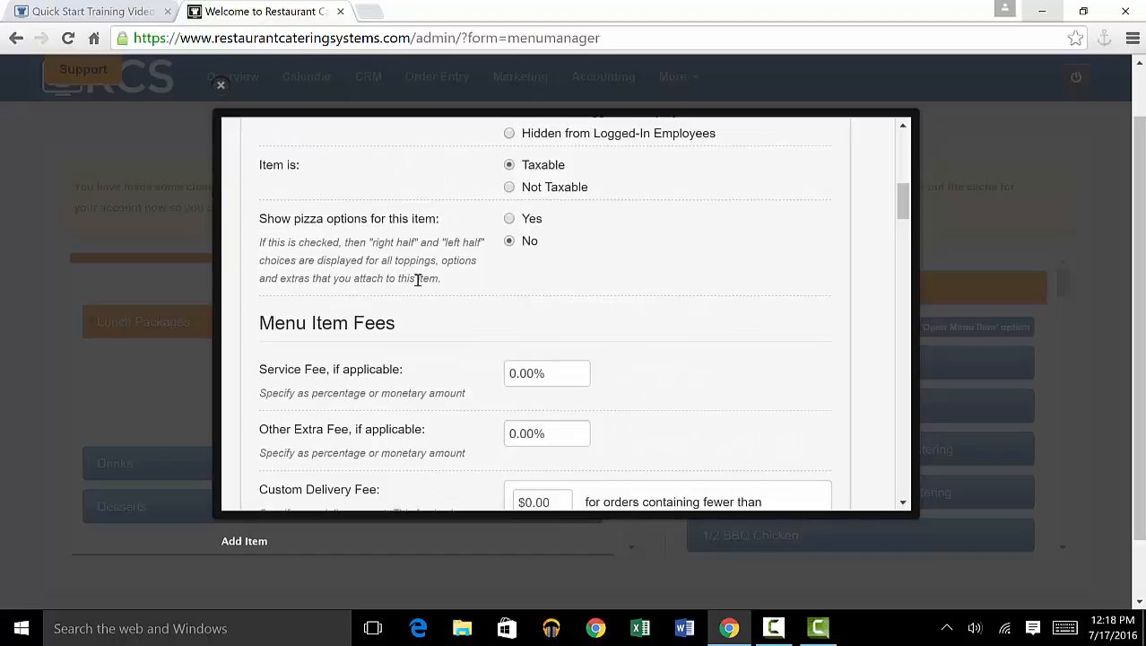
{"action": "scroll", "coordinate": [417, 279], "scroll_direction": "down", "scroll_amount": 1}
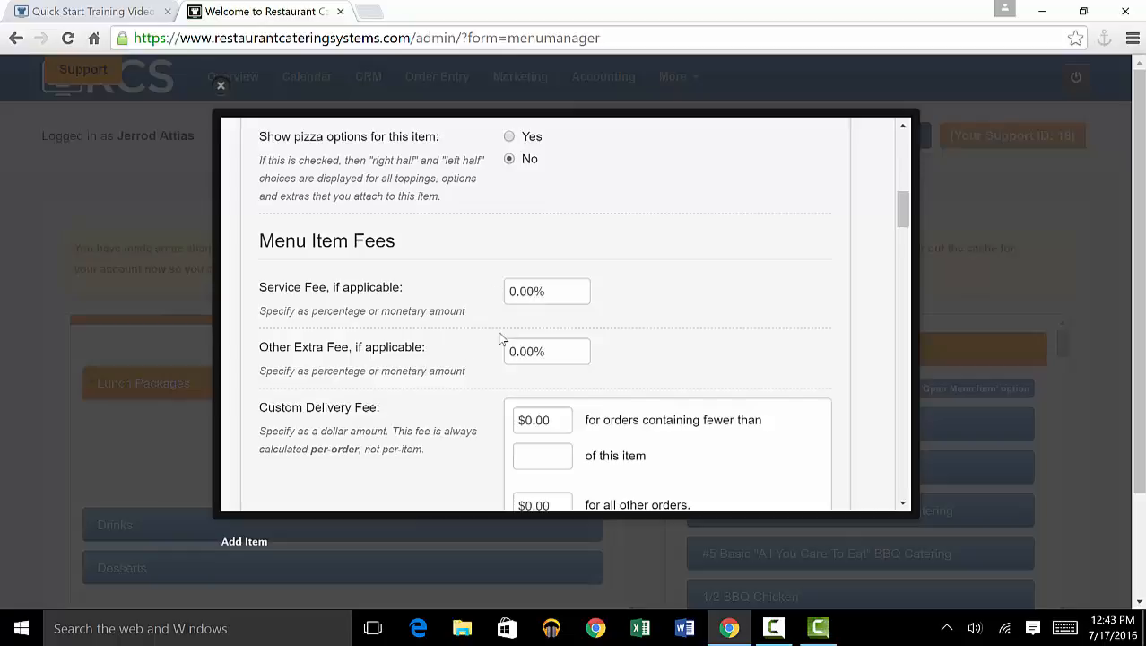
{"action": "scroll", "coordinate": [478, 342], "scroll_direction": "down", "scroll_amount": 3}
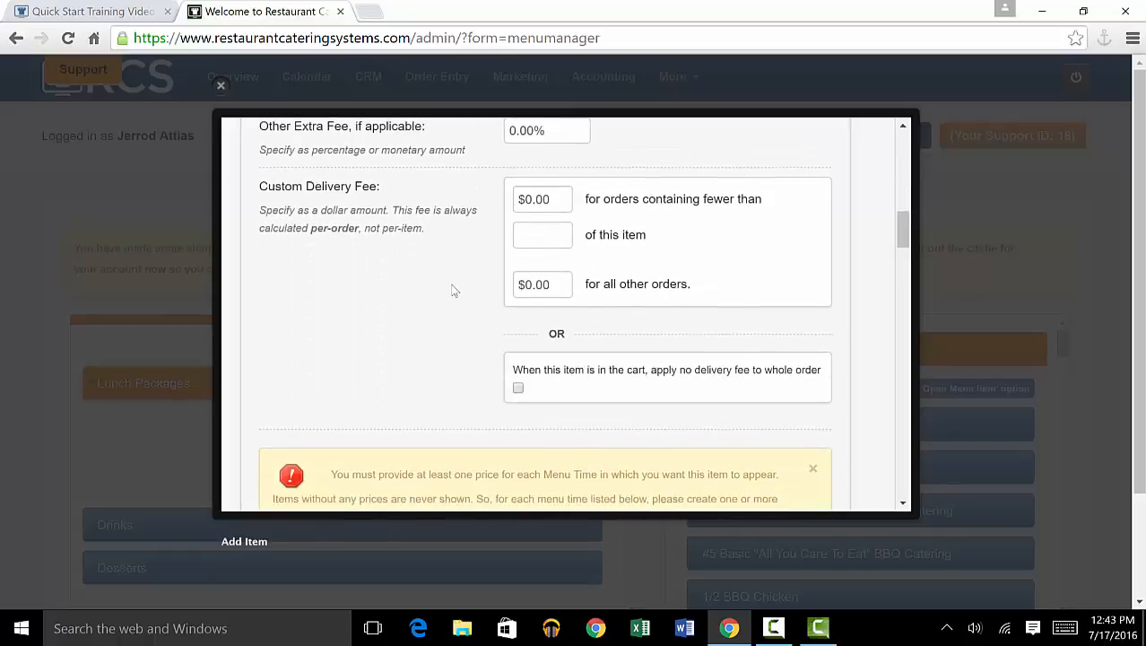
{"action": "scroll", "coordinate": [452, 287], "scroll_direction": "down", "scroll_amount": 7}
{"action": "scroll", "coordinate": [453, 285], "scroll_direction": "down", "scroll_amount": 3}
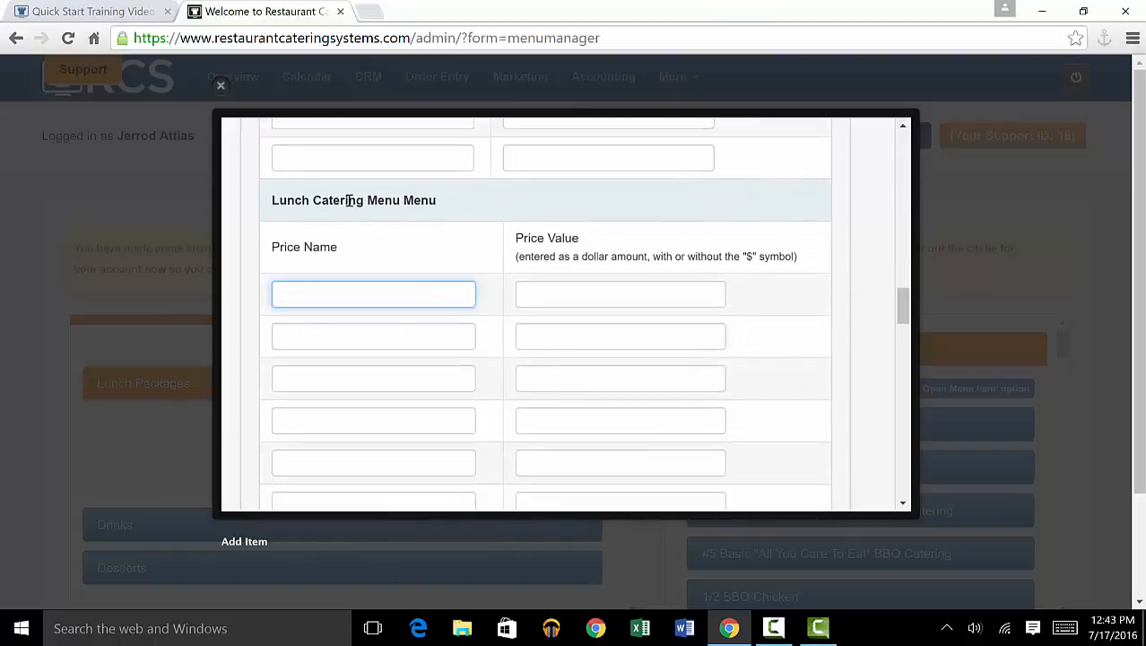
{"action": "left_click", "coordinate": [438, 297]}
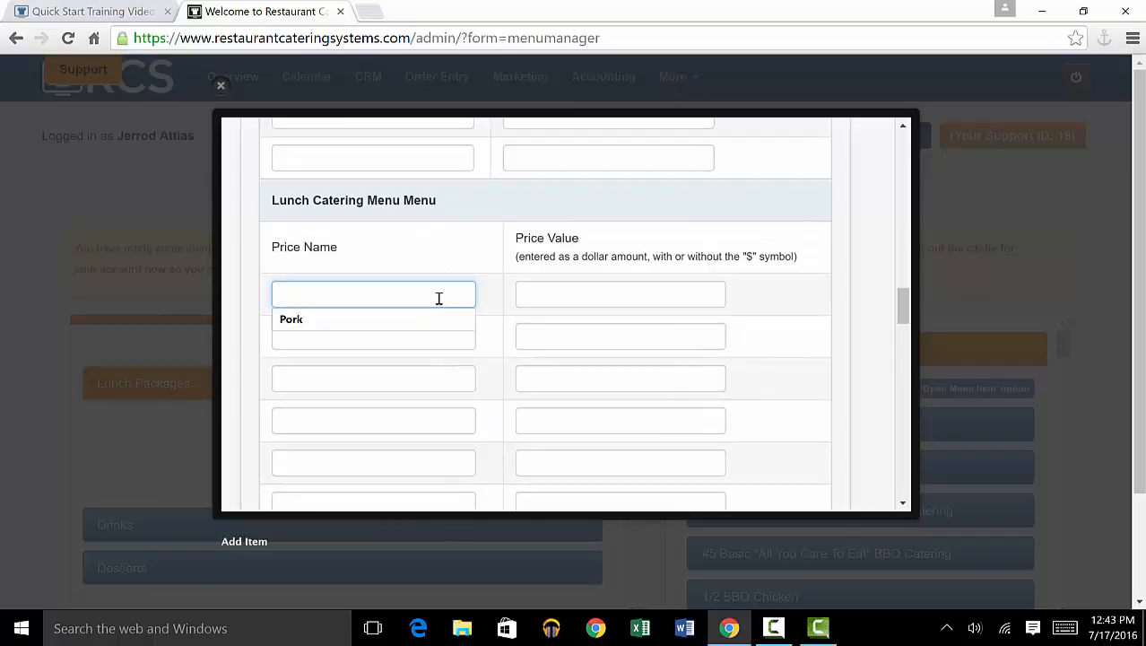
{"action": "type", "text": "Per person"}
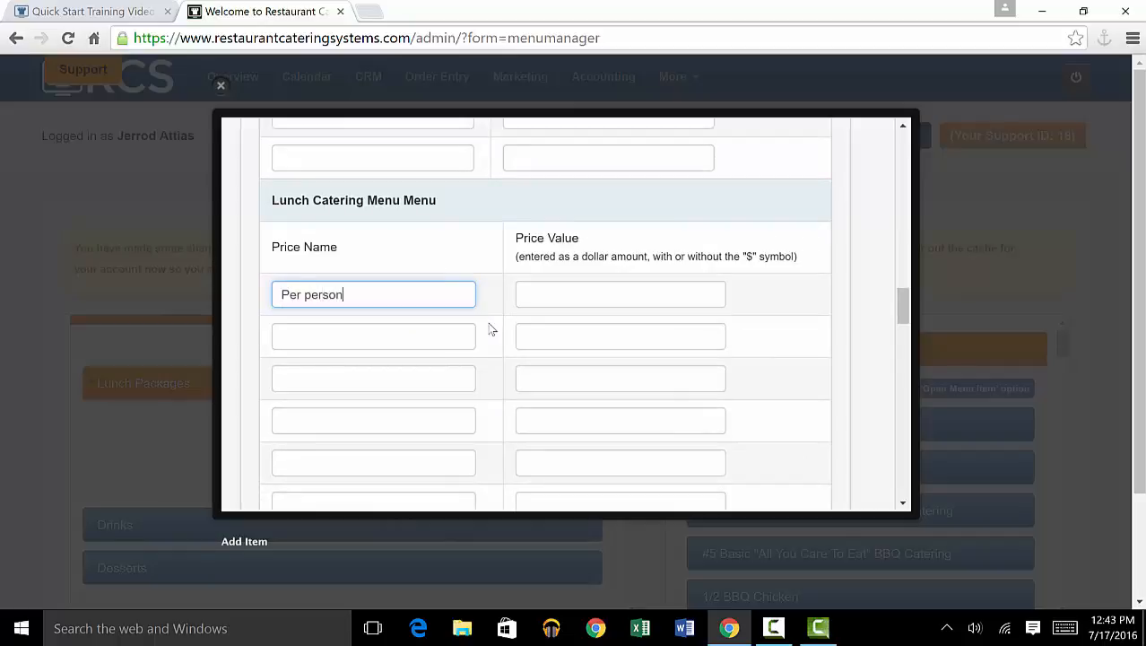
{"action": "key", "text": "Tab"}
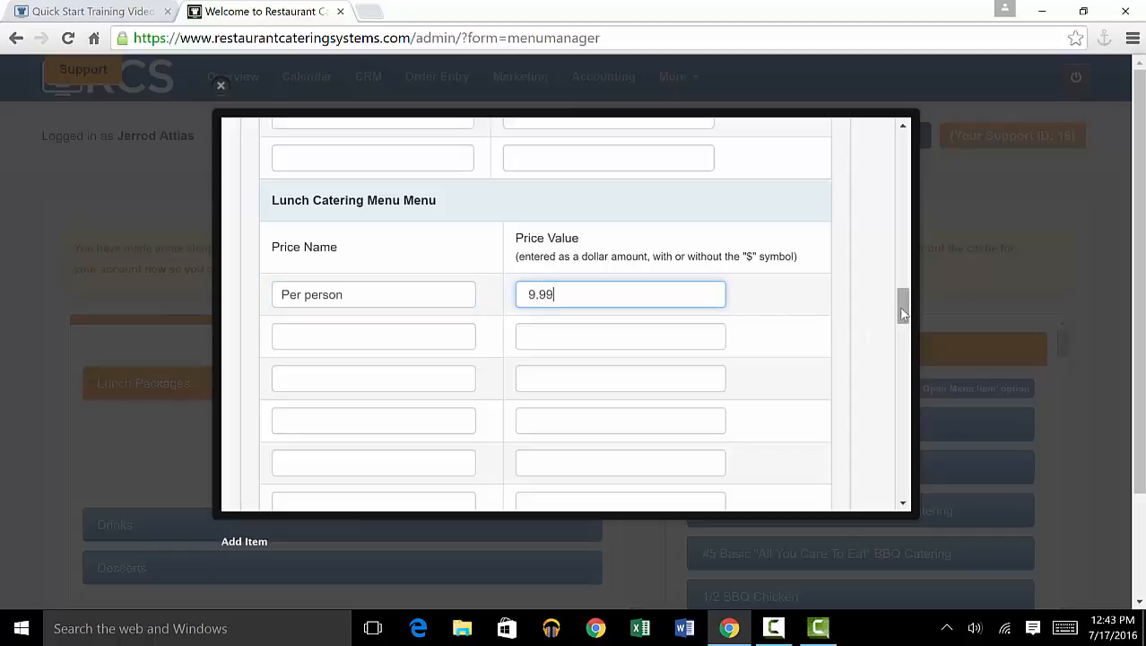
{"action": "left_click_drag", "start_coordinate": [903, 311], "coordinate": [895, 489]}
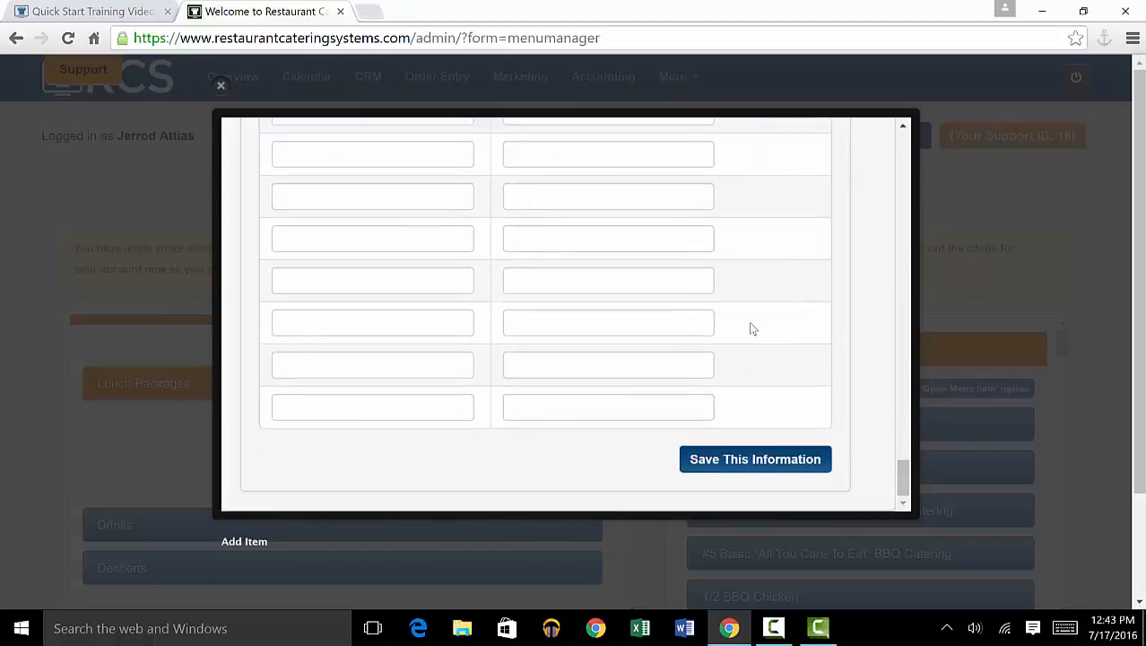
{"action": "left_click", "coordinate": [753, 460]}
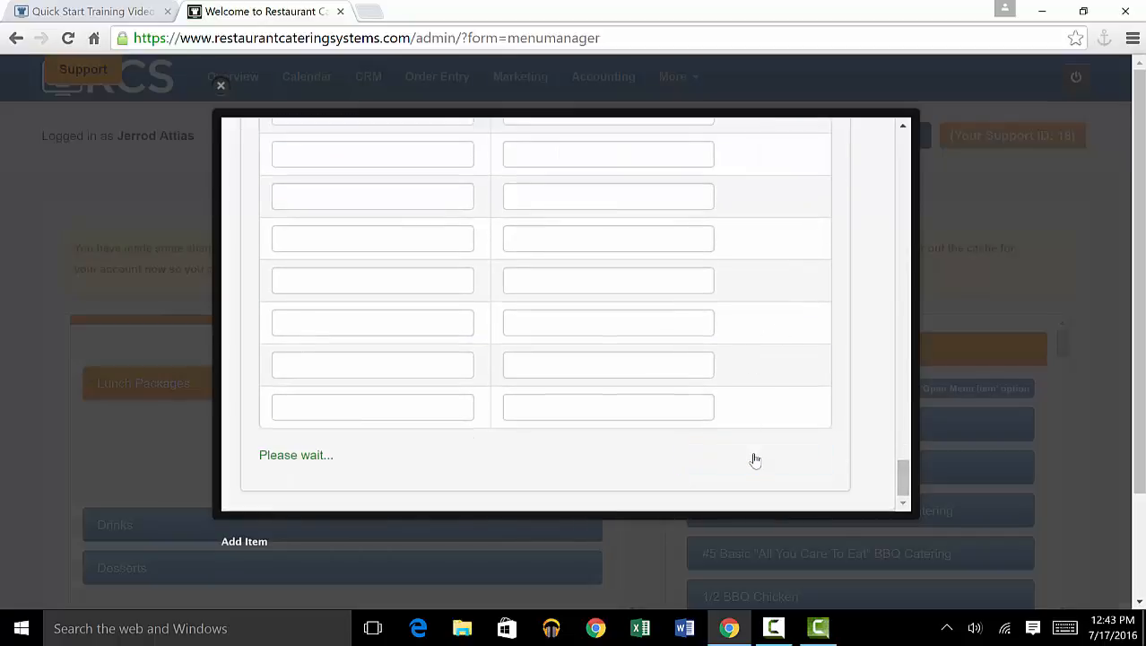
Find Basic Lunch Buffet among the existing items and place it in the Lunch Packages category.
{"action": "scroll", "coordinate": [377, 357], "scroll_direction": "up", "scroll_amount": 1}
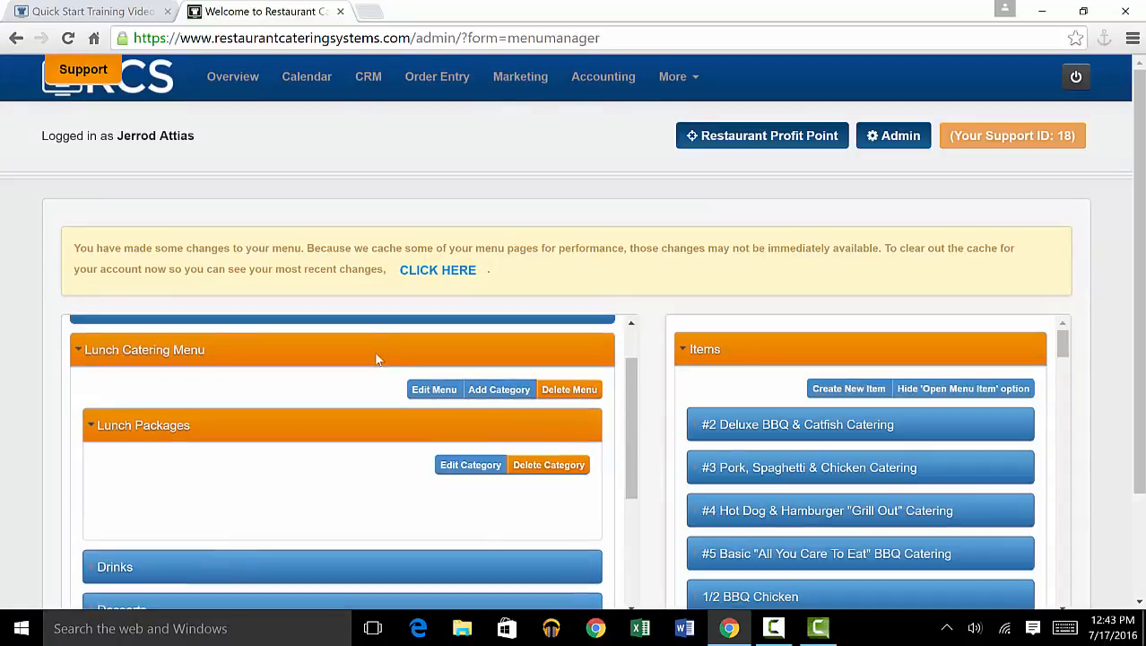
{"action": "scroll", "coordinate": [376, 359], "scroll_direction": "down", "scroll_amount": 1}
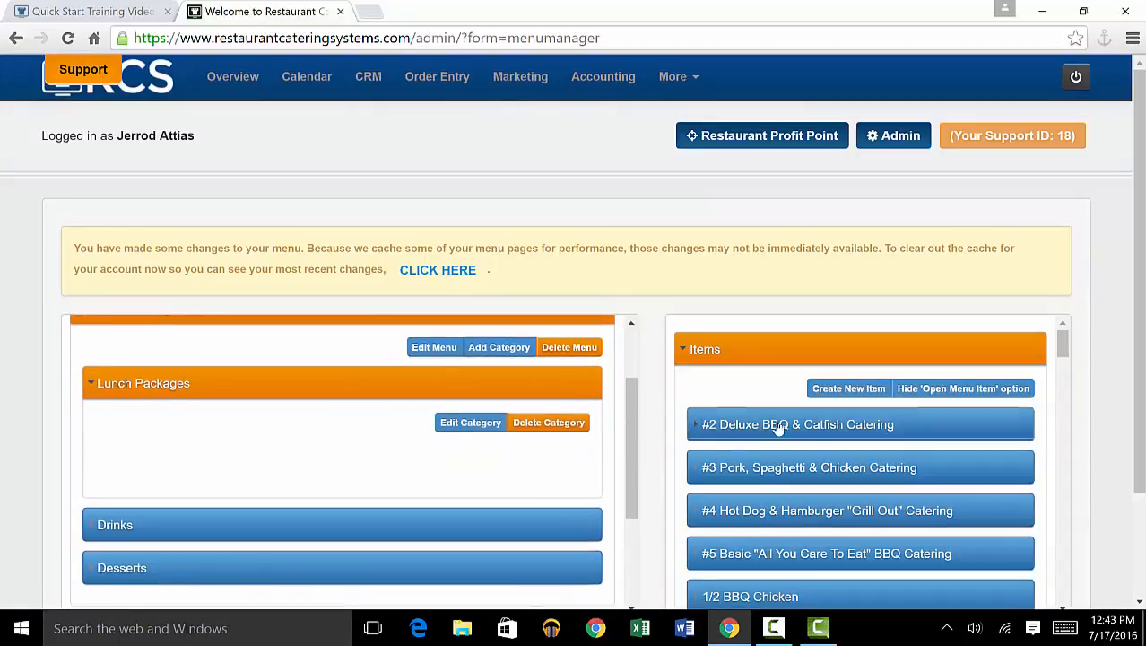
{"action": "scroll", "coordinate": [829, 448], "scroll_direction": "down", "scroll_amount": 10}
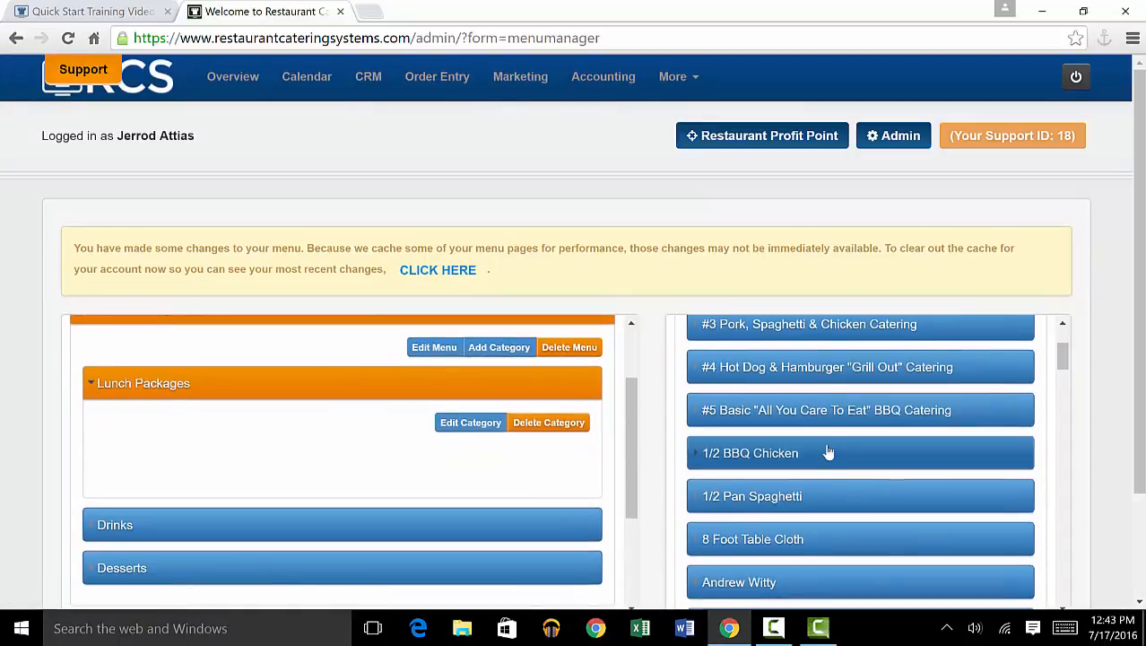
{"action": "scroll", "coordinate": [829, 450], "scroll_direction": "down", "scroll_amount": 9}
{"action": "scroll", "coordinate": [828, 450], "scroll_direction": "up", "scroll_amount": 6}
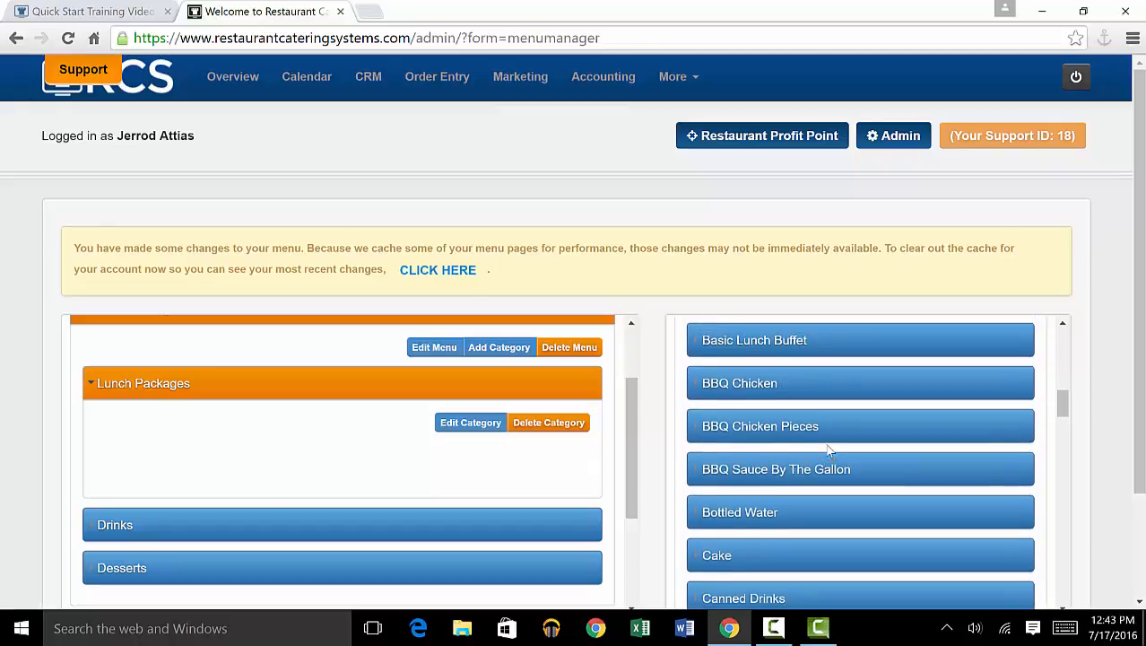
{"action": "scroll", "coordinate": [829, 450], "scroll_direction": "up", "scroll_amount": 1}
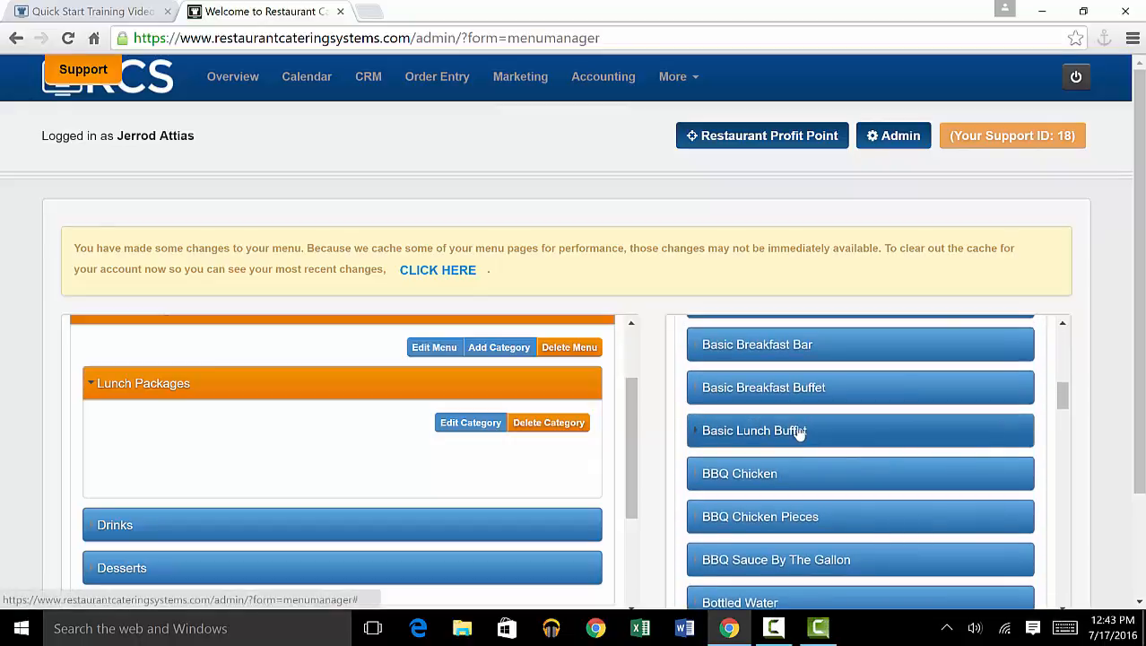
{"action": "left_click_drag", "start_coordinate": [799, 432], "coordinate": [237, 420]}
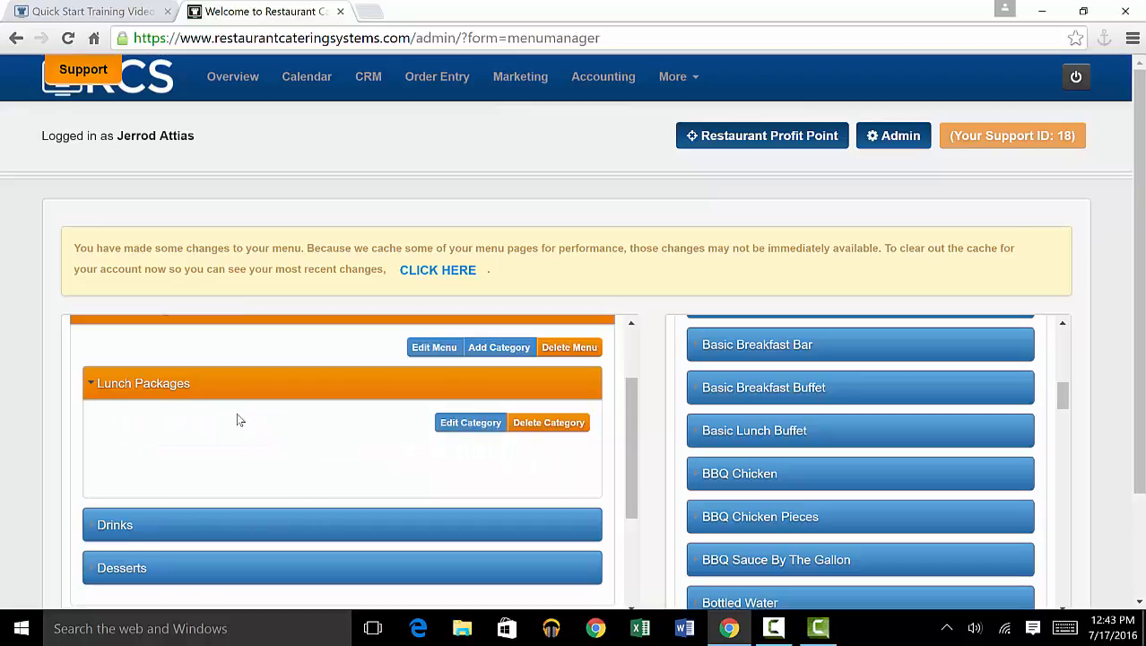
{"action": "left_click_drag", "start_coordinate": [745, 446], "coordinate": [249, 459]}
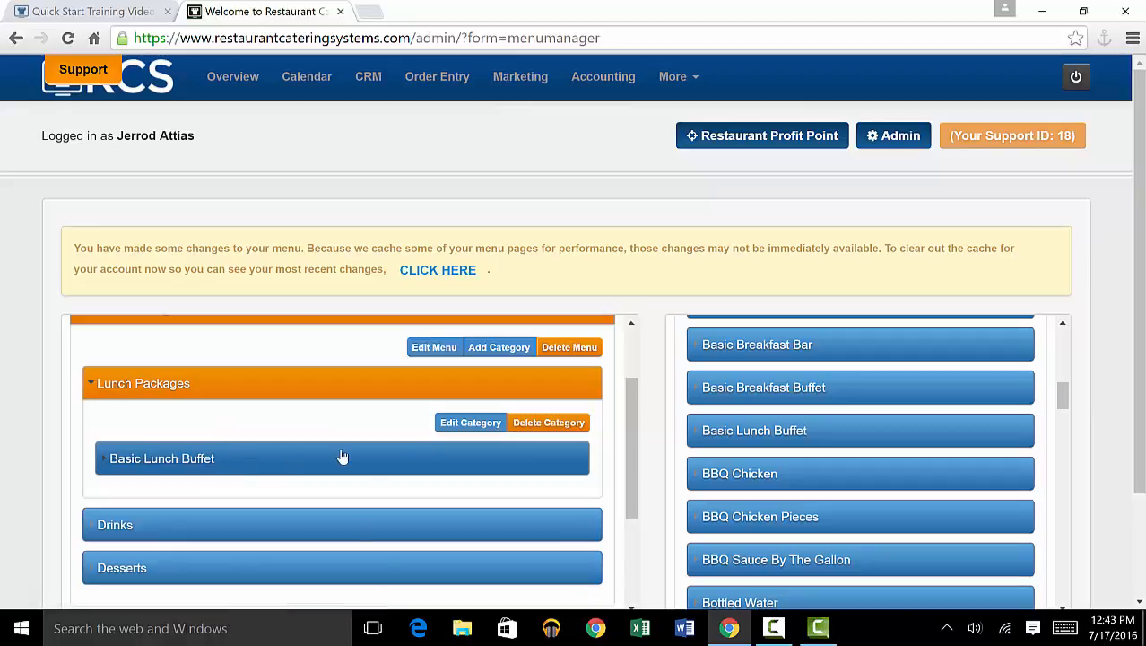
Expand the Basic Lunch Buffet item in Lunch Packages and open its Options section.
{"action": "scroll", "coordinate": [207, 406], "scroll_direction": "down", "scroll_amount": 1}
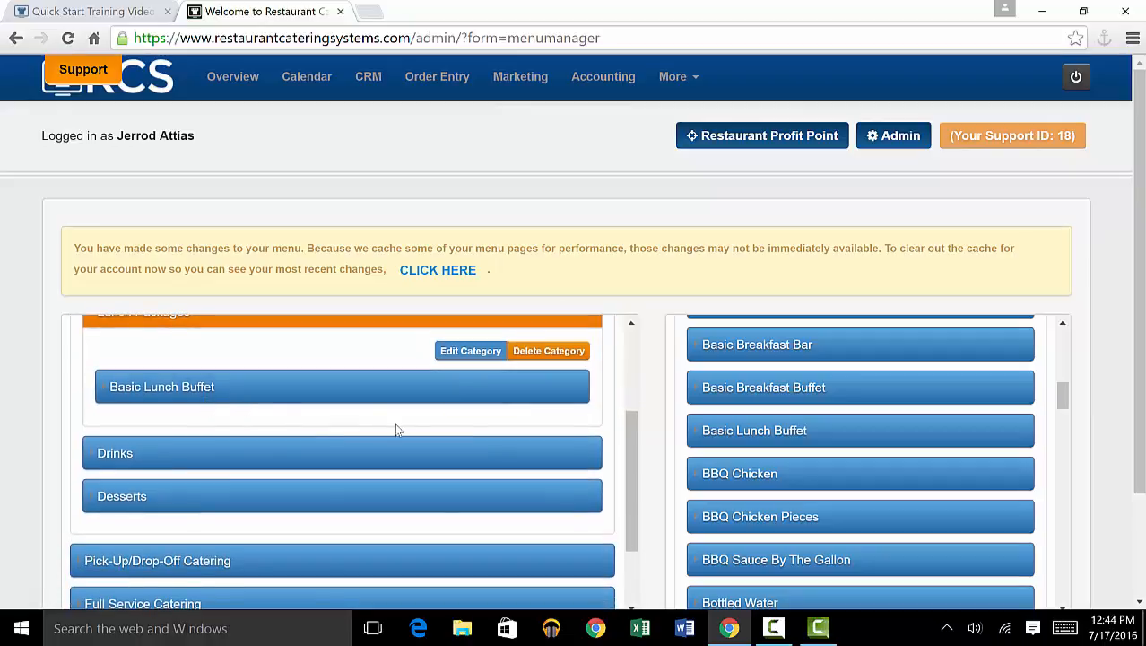
{"action": "left_click", "coordinate": [229, 392]}
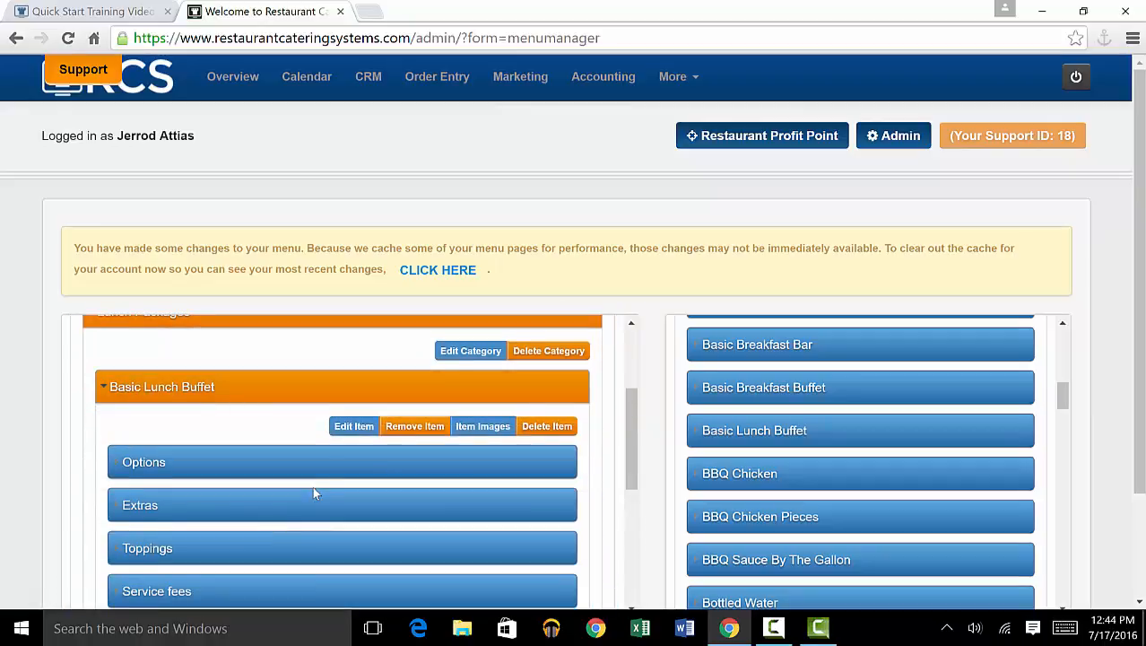
{"action": "scroll", "coordinate": [313, 488], "scroll_direction": "down", "scroll_amount": 1}
{"action": "left_click", "coordinate": [202, 390]}
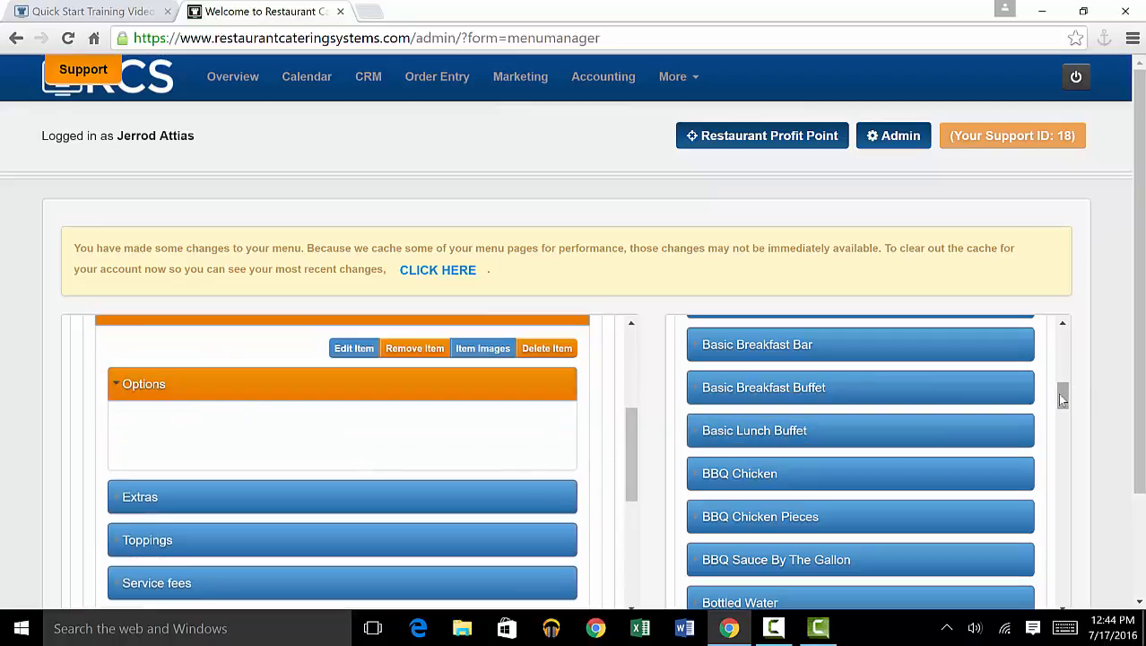
Collapse the library of existing items and expand the library of existing options instead.
{"action": "left_click_drag", "start_coordinate": [1062, 399], "coordinate": [1062, 343]}
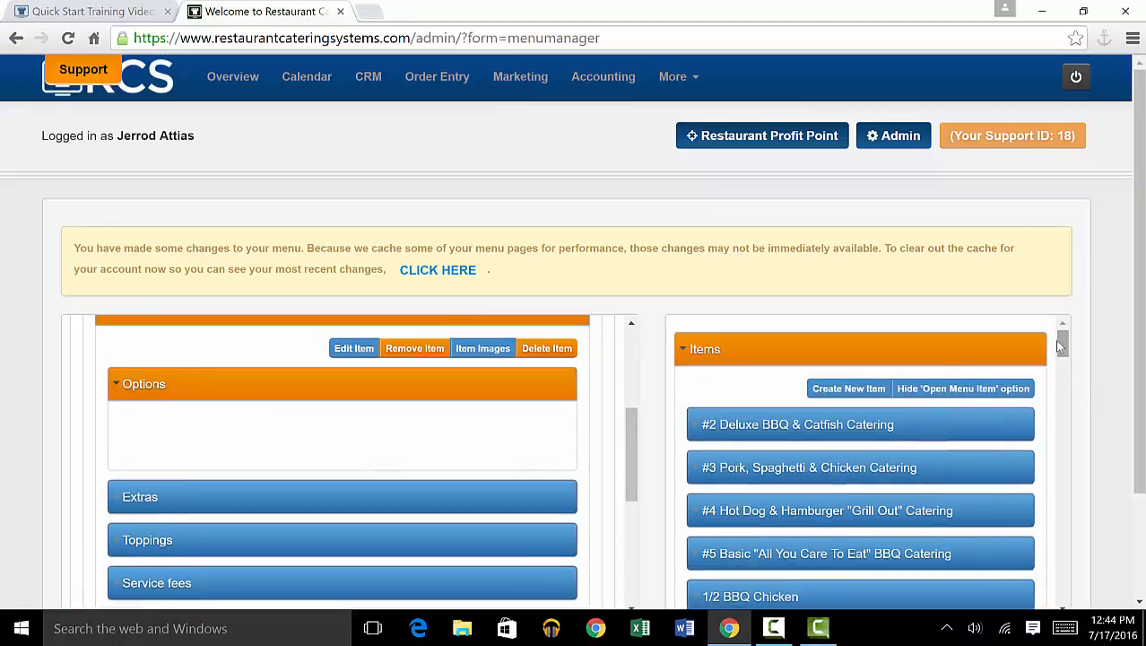
{"action": "left_click", "coordinate": [911, 361]}
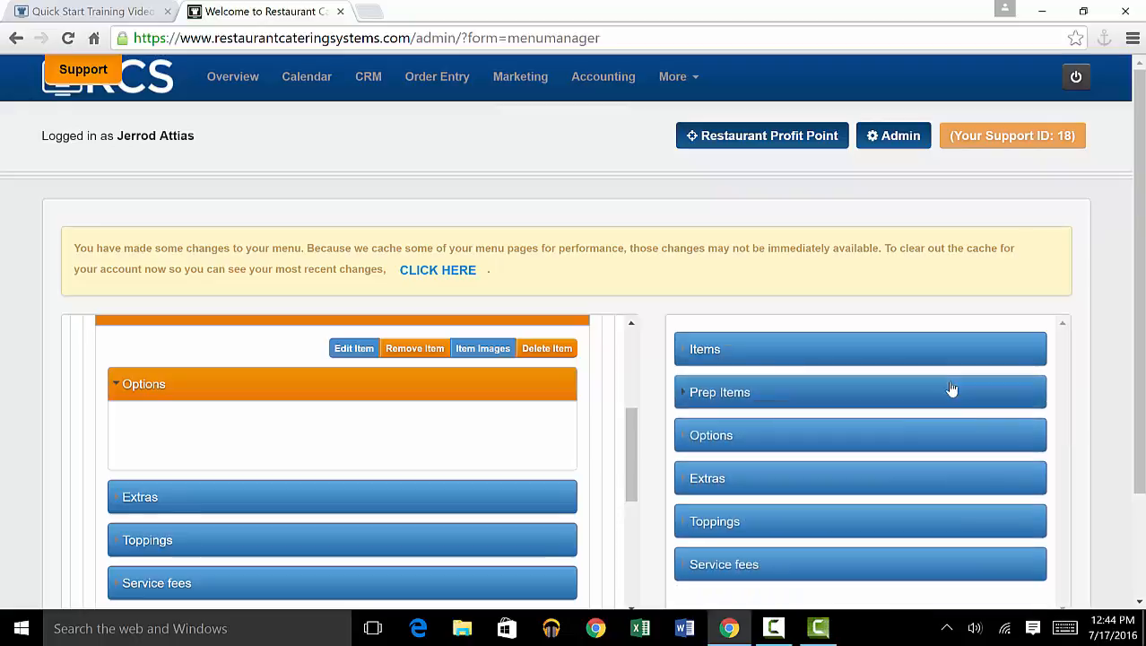
{"action": "left_click", "coordinate": [776, 436]}
{"action": "scroll", "coordinate": [849, 418], "scroll_direction": "down", "scroll_amount": 1}
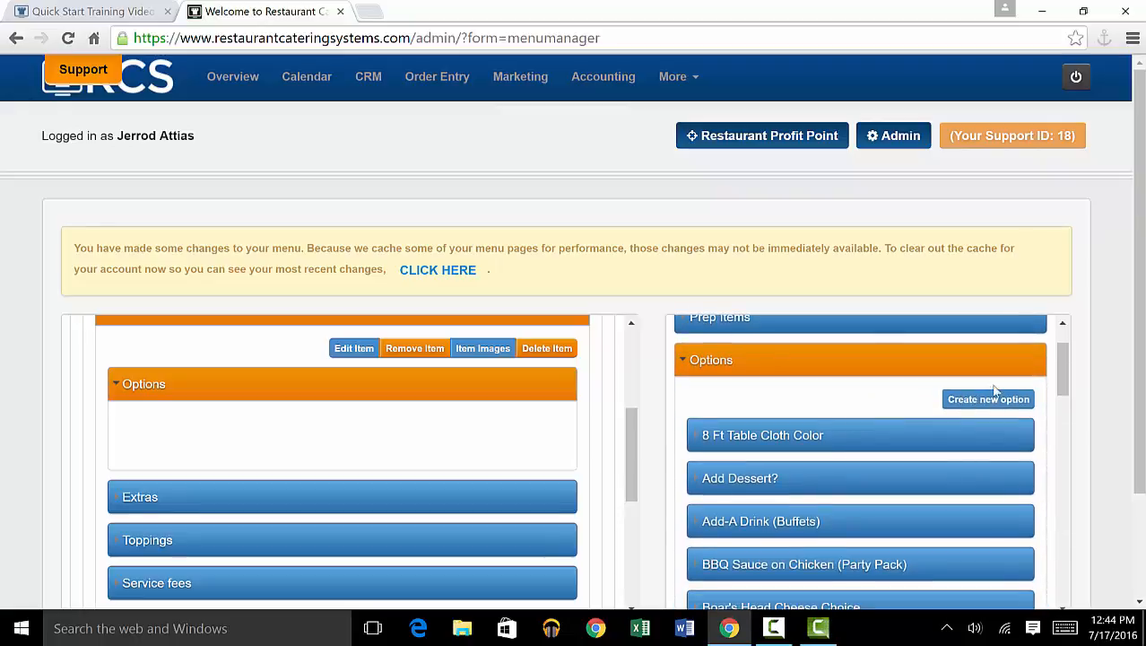
Start a new option with the display name "Lunch Buffet Entrees" and the type "Option (required choice for customers, w/ or w/o extra cost)".
{"action": "left_click", "coordinate": [987, 400]}
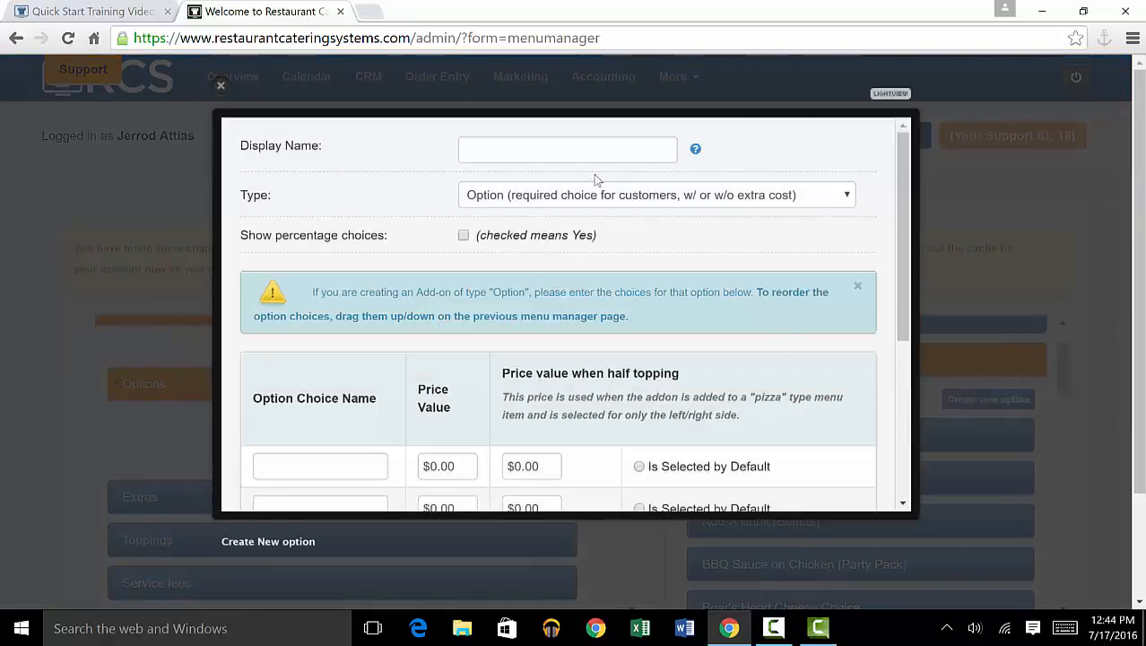
{"action": "left_click", "coordinate": [568, 151]}
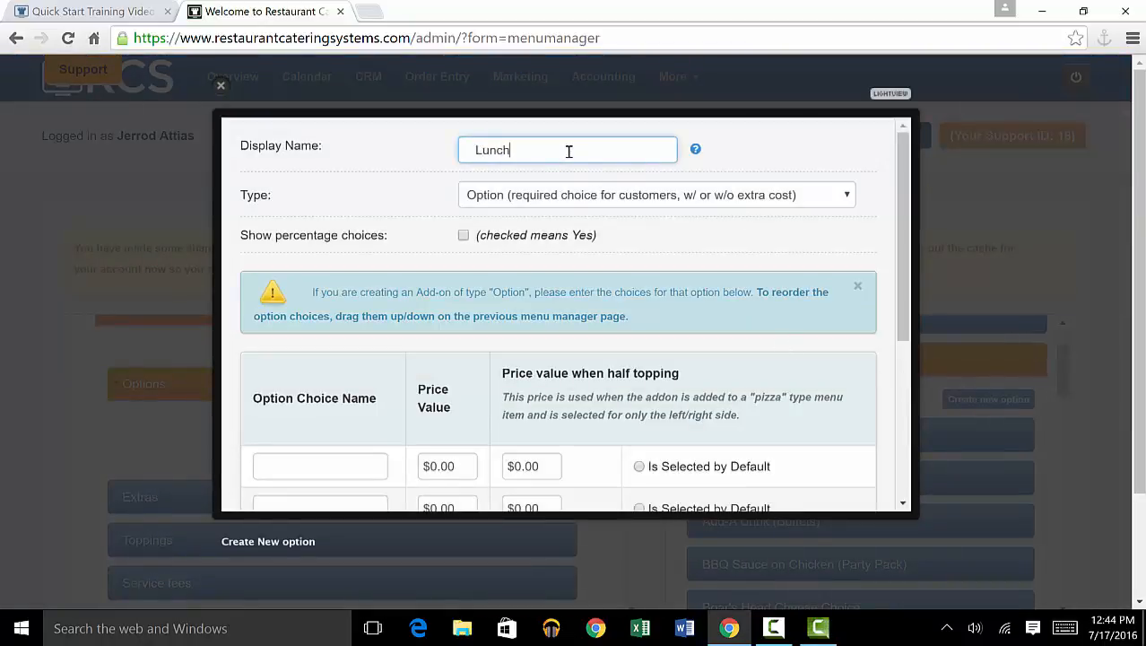
{"action": "type", "text": "Lunch Buffet Entrees"}
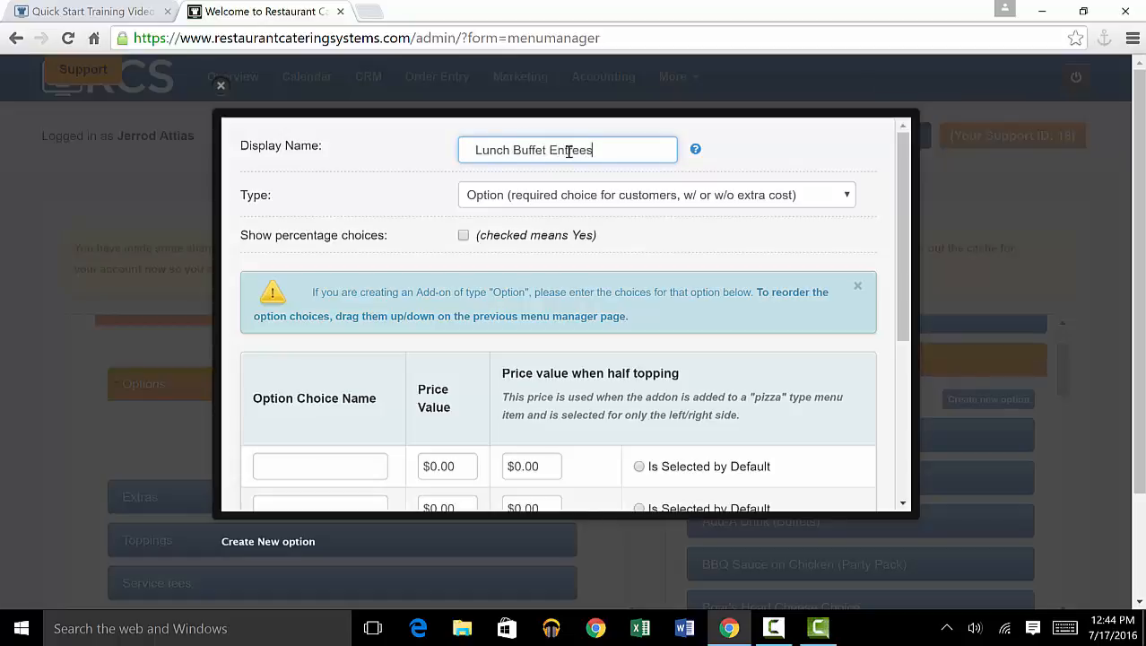
{"action": "left_click", "coordinate": [543, 196]}
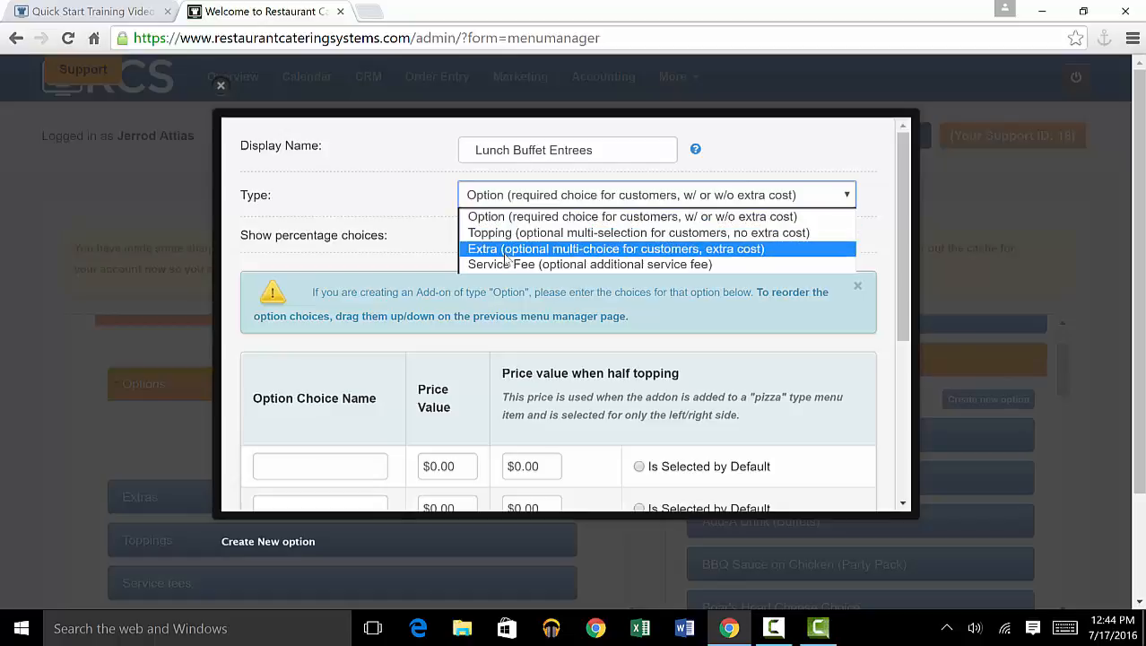
{"action": "left_click", "coordinate": [516, 218]}
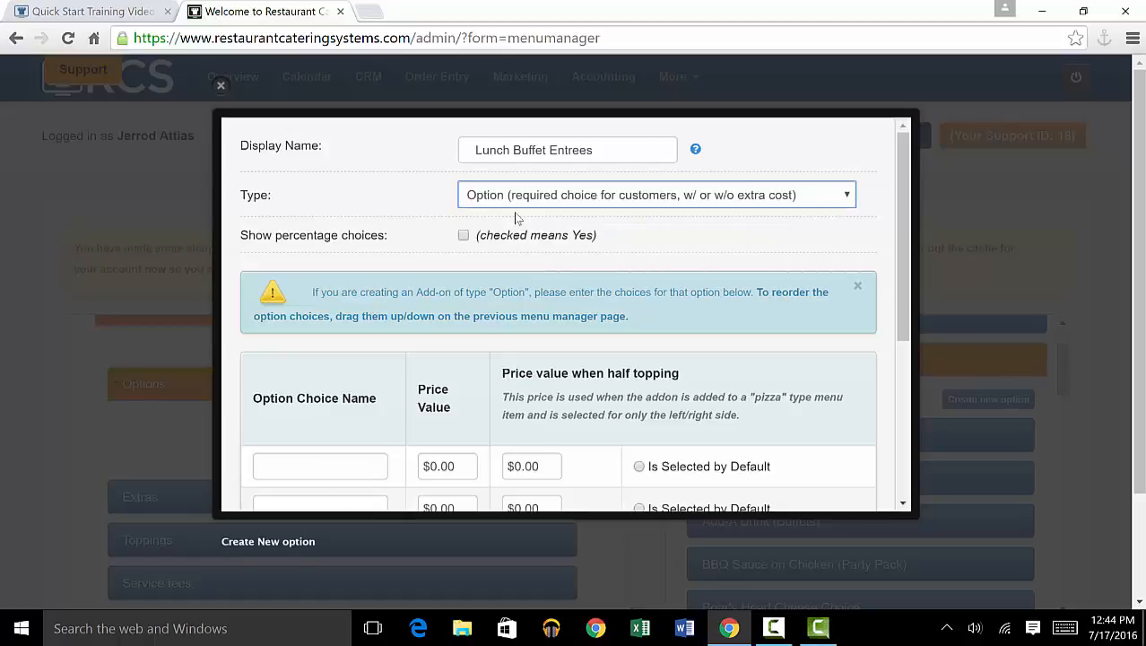
Enter "Pork" and "Roast Beef" as the first two choices of the Lunch Buffet Entrees option.
{"action": "scroll", "coordinate": [381, 207], "scroll_direction": "down", "scroll_amount": 2}
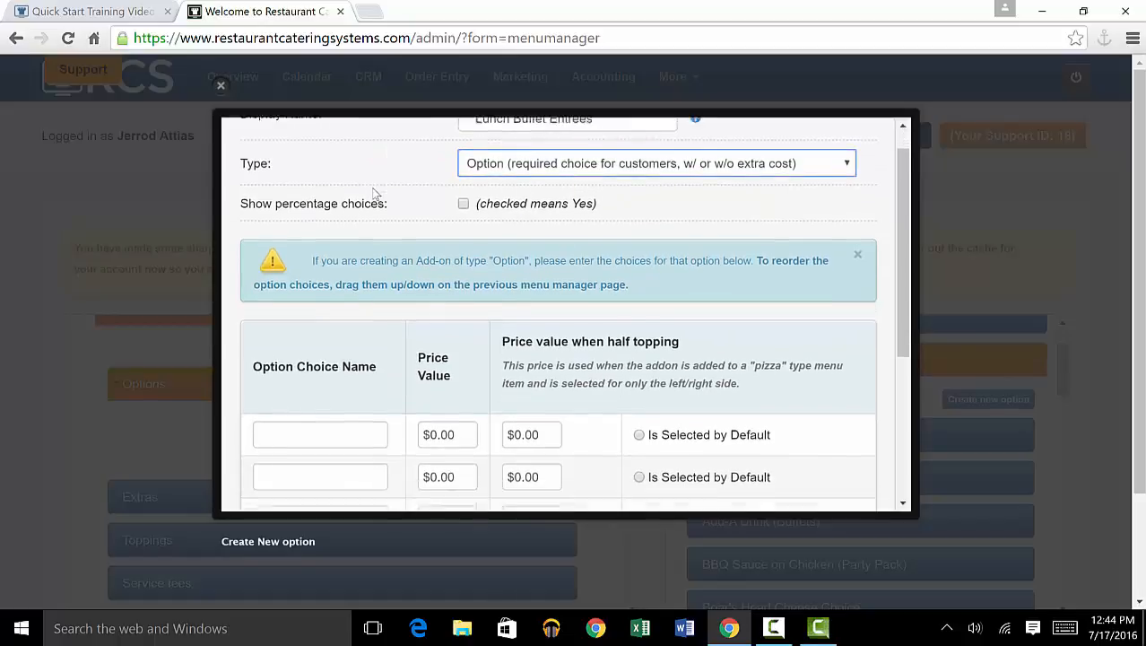
{"action": "scroll", "coordinate": [375, 192], "scroll_direction": "down", "scroll_amount": 1}
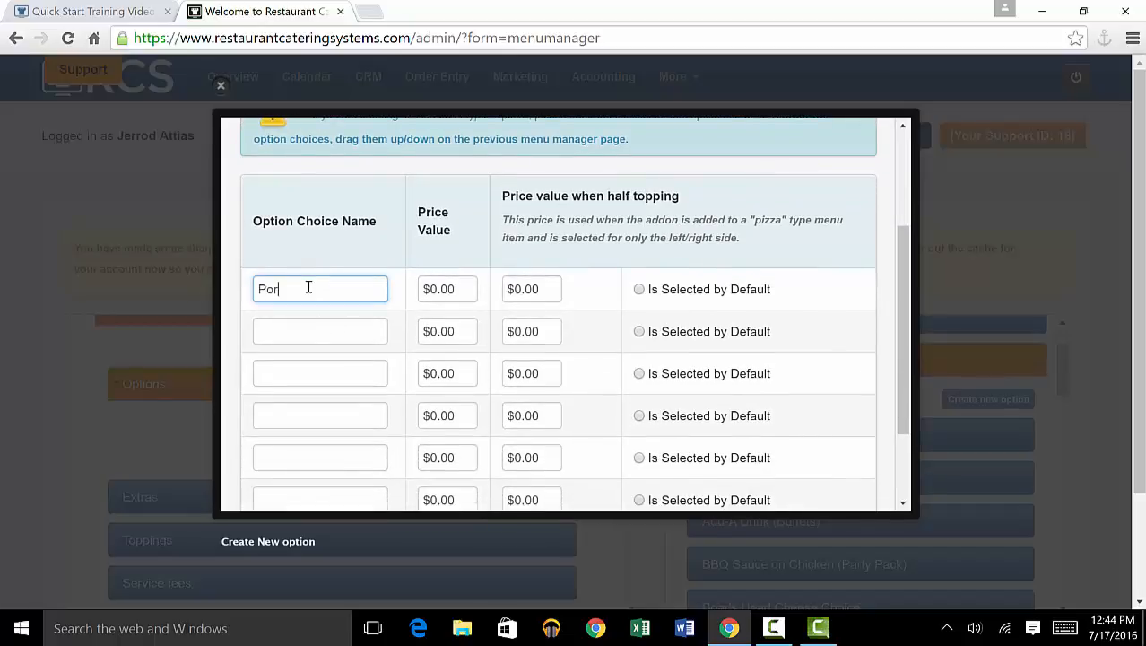
{"action": "key", "text": "Tab"}
{"action": "key", "text": "Tab"}
{"action": "key", "text": "Tab"}
{"action": "key", "text": "Tab"}
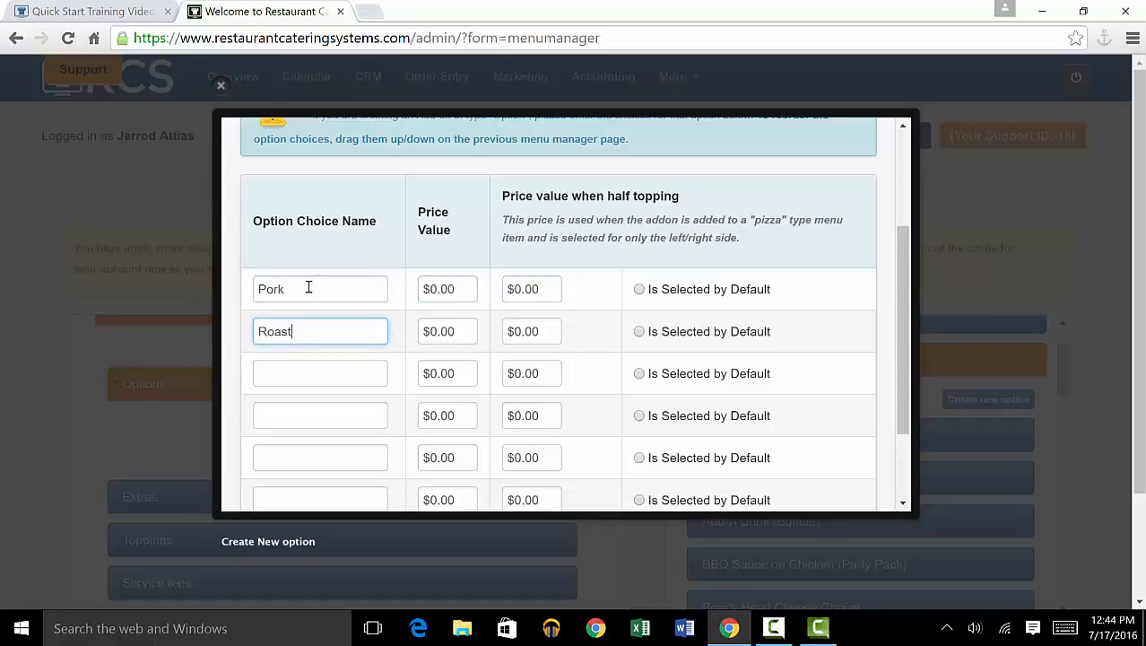
{"action": "type", "text": "Roast Beef"}
Add "Turkey" and "Brisket" as the third and fourth choices of the option.
{"action": "key", "text": "Tab"}
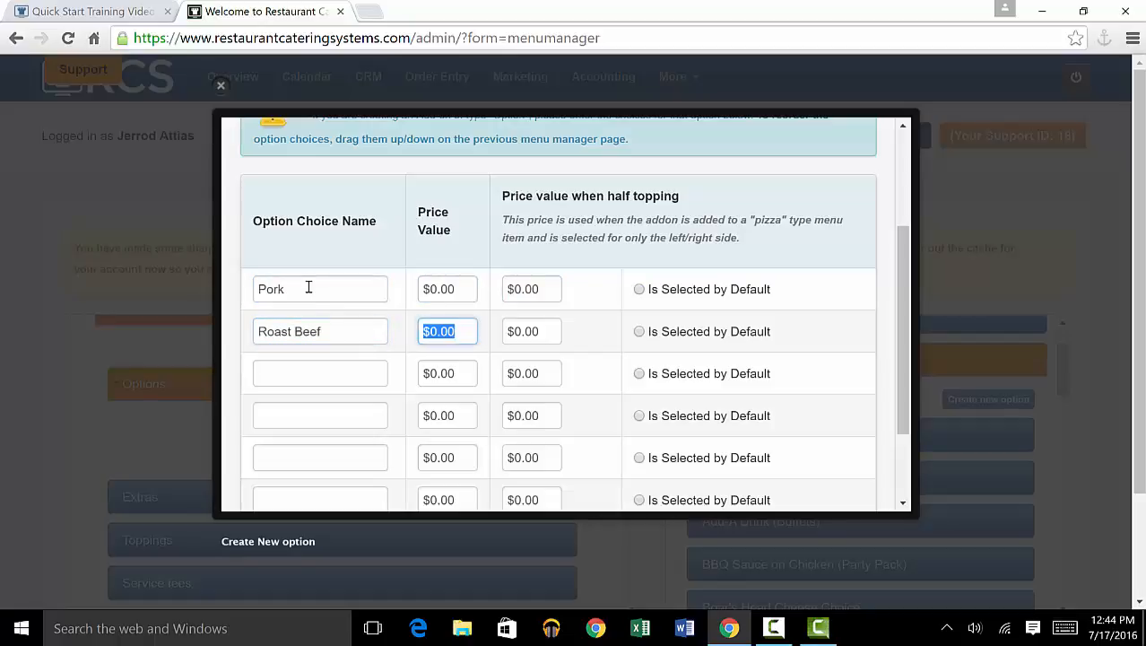
{"action": "key", "text": "Tab"}
{"action": "key", "text": "Tab"}
{"action": "key", "text": "Tab"}
{"action": "type", "text": "Ru"}
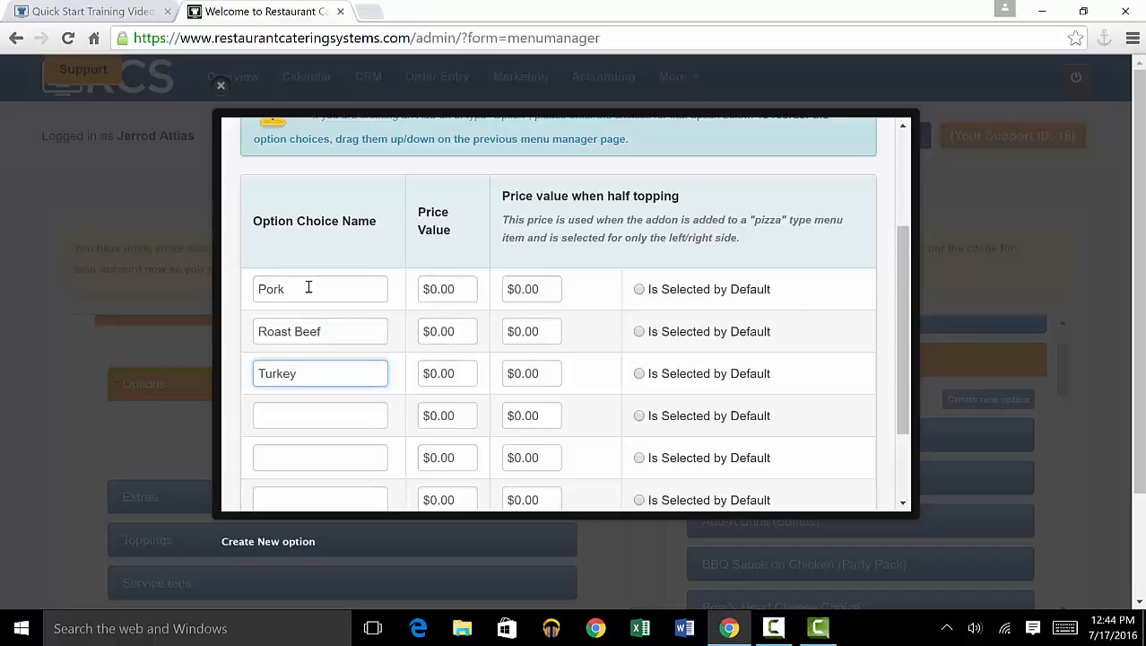
{"action": "key", "text": "Tab"}
{"action": "key", "text": "Tab"}
{"action": "key", "text": "Tab"}
{"action": "key", "text": "Tab"}
{"action": "type", "text": "B"}
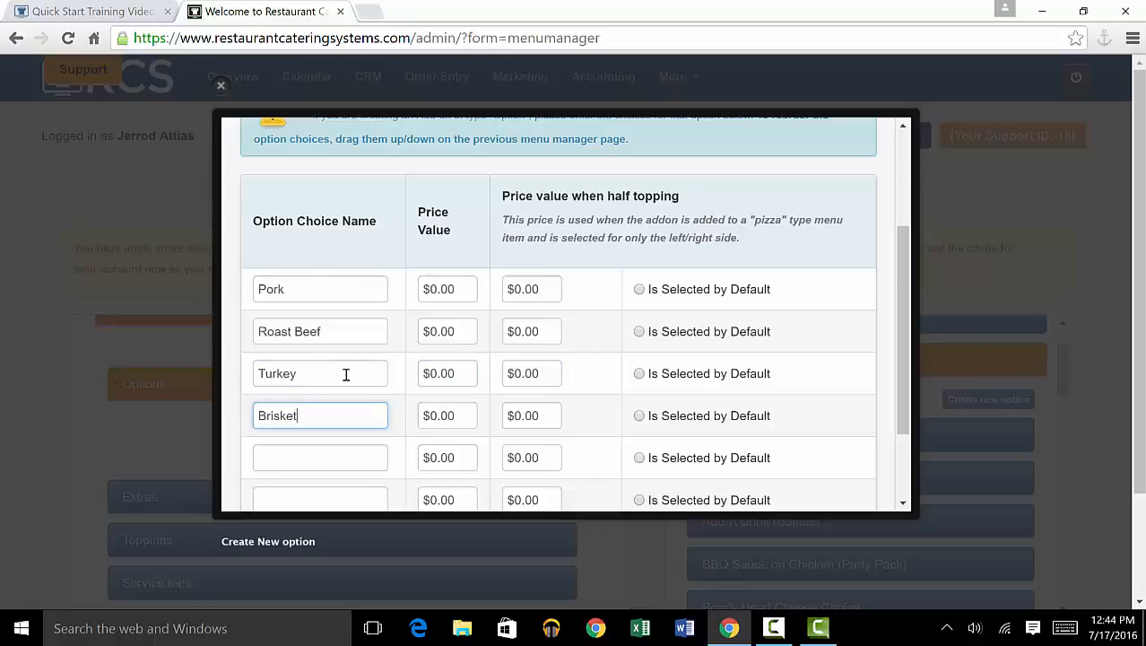
Set the Brisket choice's price value to $1.99 and save the Lunch Buffet Entrees option.
{"action": "left_click", "coordinate": [437, 415]}
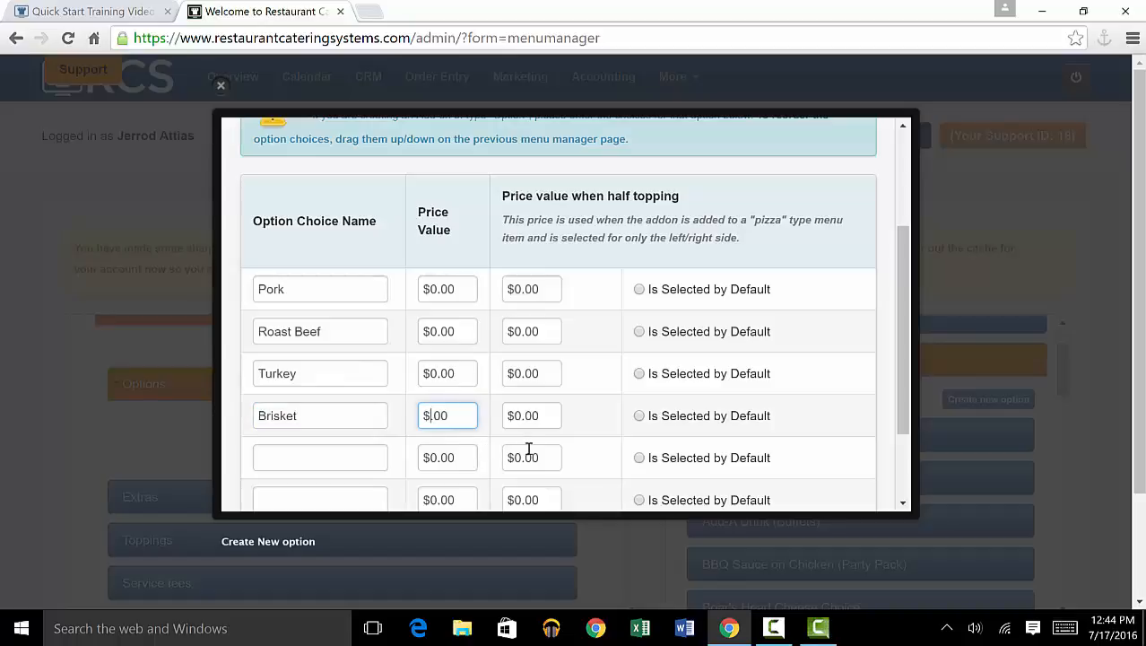
{"action": "type", "text": "1"}
{"action": "scroll", "coordinate": [462, 269], "scroll_direction": "up", "scroll_amount": 2}
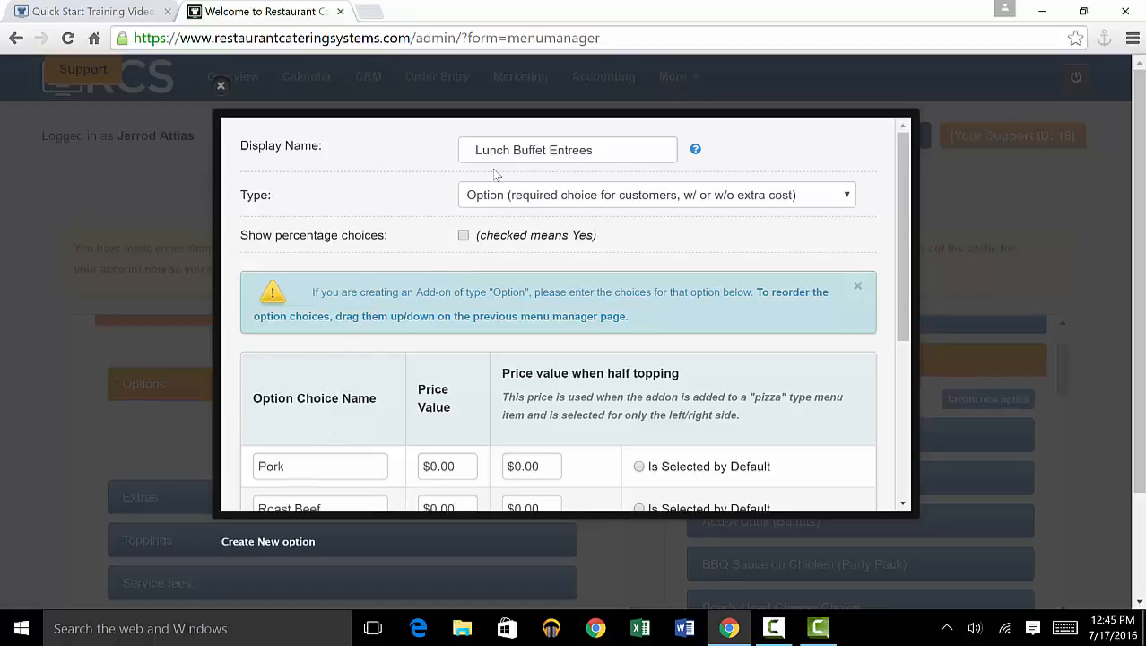
{"action": "scroll", "coordinate": [545, 370], "scroll_direction": "down", "scroll_amount": 5}
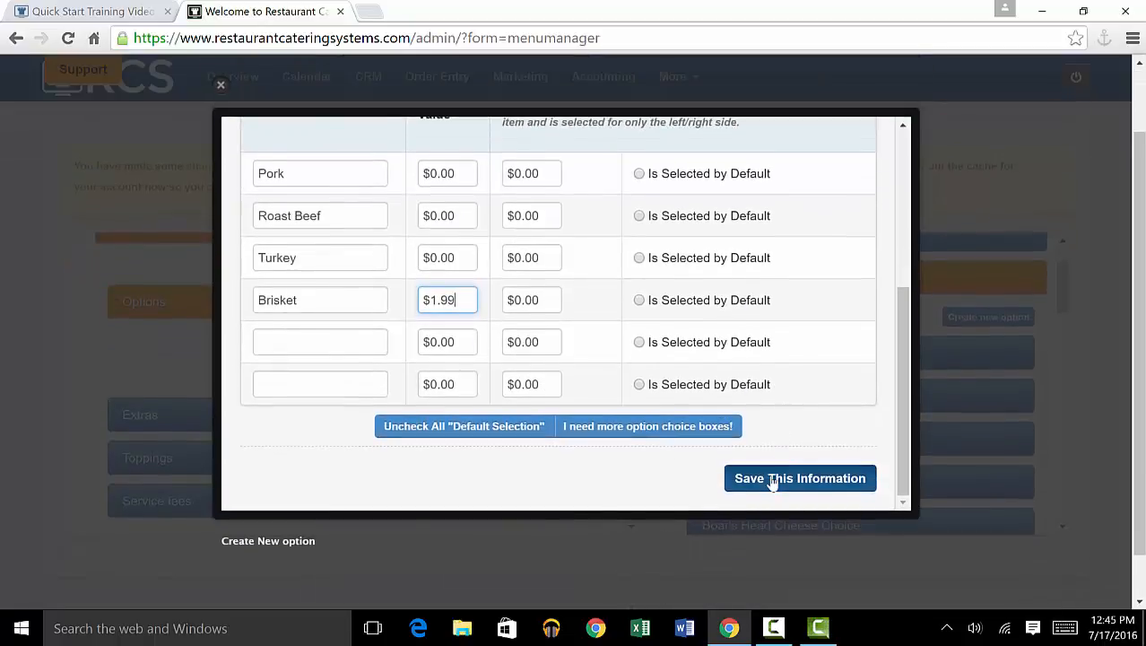
{"action": "left_click", "coordinate": [806, 477]}
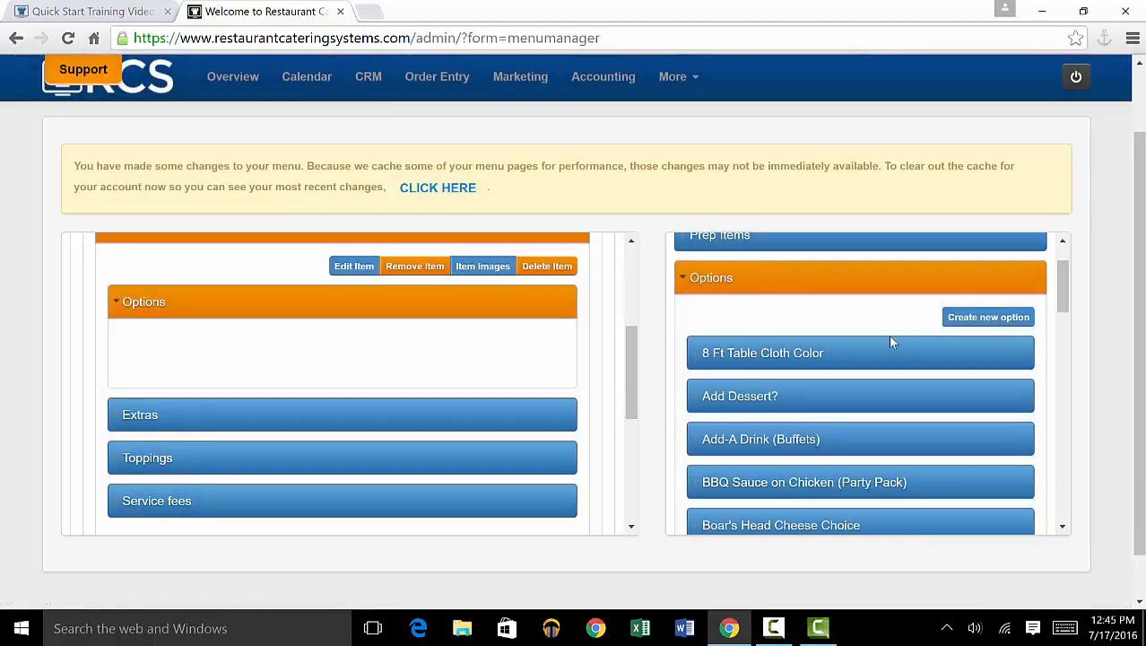
Find Lunch Buffet Entrees among the existing options and place it in Basic Lunch Buffet's Options section.
{"action": "scroll", "coordinate": [912, 323], "scroll_direction": "down", "scroll_amount": 5}
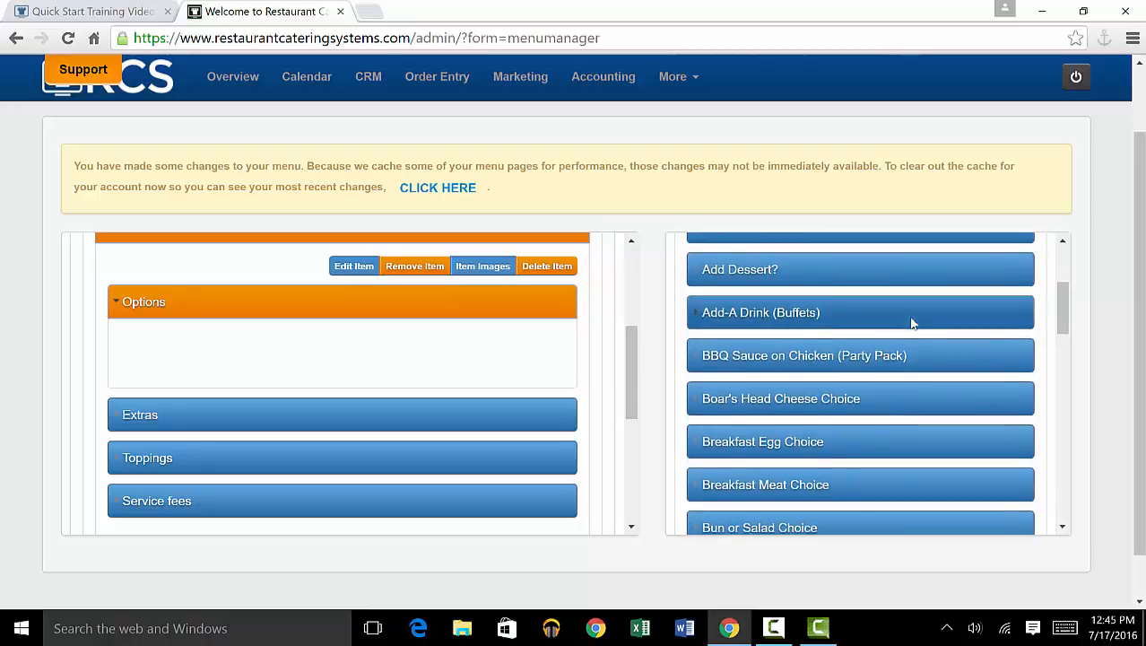
{"action": "scroll", "coordinate": [912, 325], "scroll_direction": "down", "scroll_amount": 6}
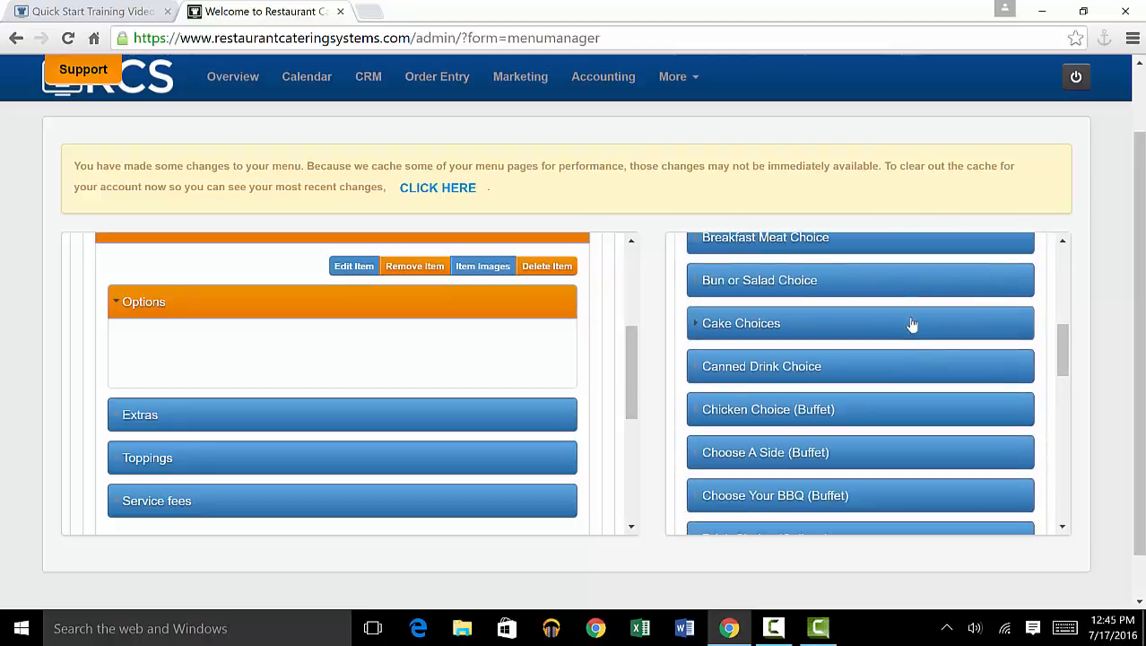
{"action": "scroll", "coordinate": [912, 324], "scroll_direction": "down", "scroll_amount": 2}
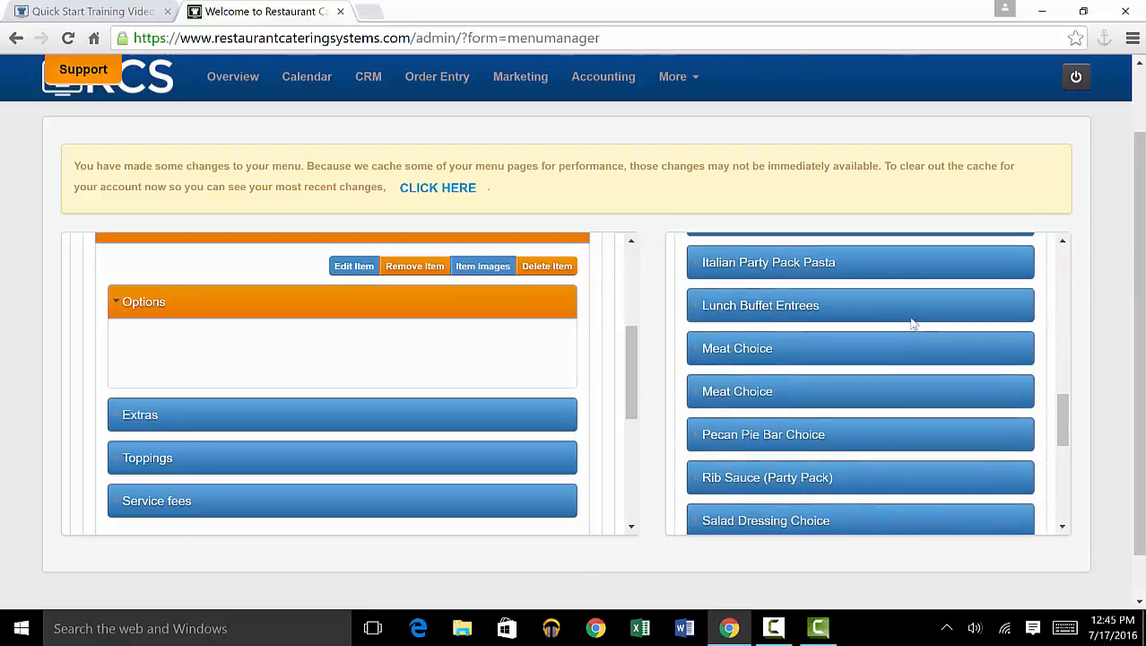
{"action": "scroll", "coordinate": [910, 324], "scroll_direction": "up", "scroll_amount": 1}
{"action": "left_click_drag", "start_coordinate": [868, 327], "coordinate": [291, 365]}
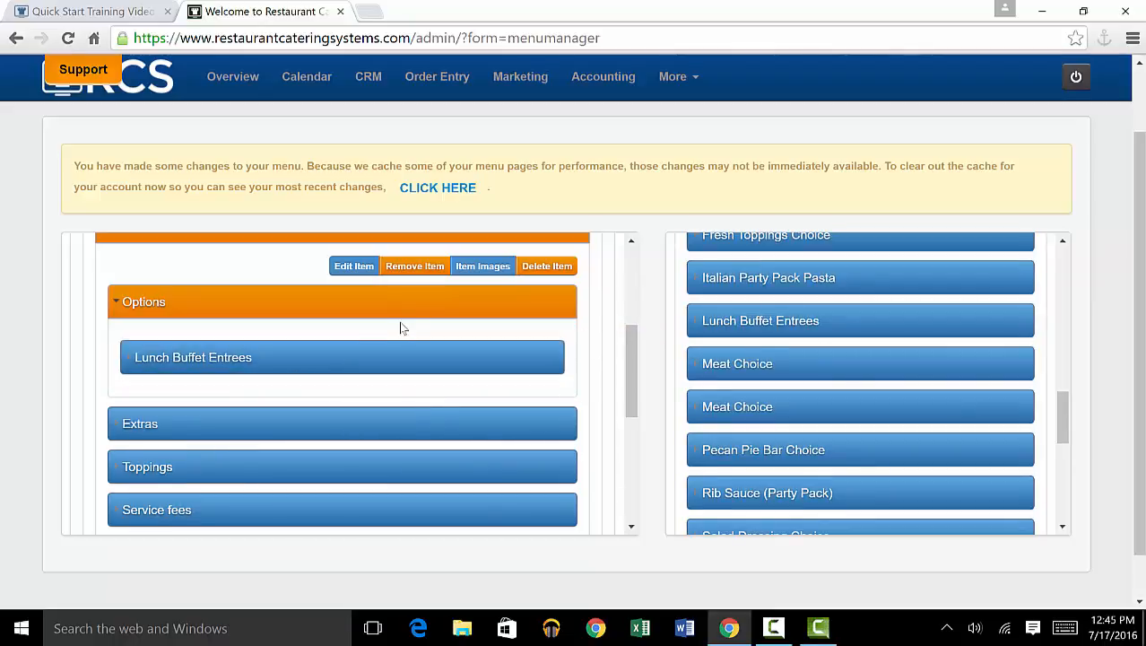
Review the choices of the Lunch Buffet Entrees option under Basic Lunch Buffet, then collapse it.
{"action": "left_click", "coordinate": [277, 367]}
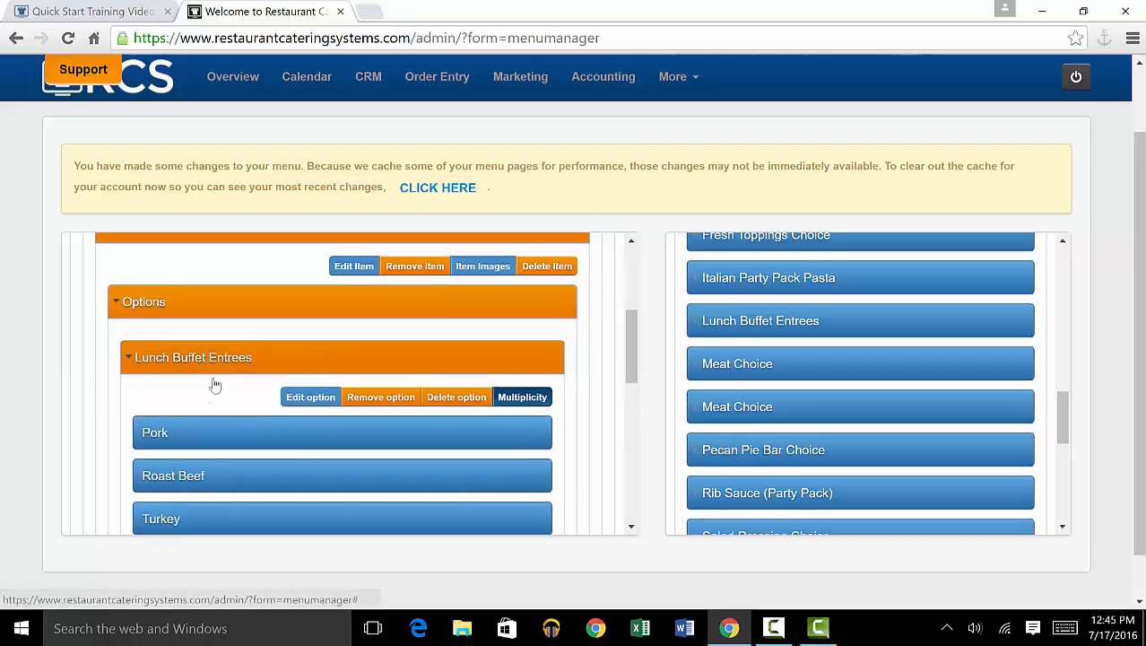
{"action": "scroll", "coordinate": [215, 387], "scroll_direction": "down", "scroll_amount": 3}
{"action": "scroll", "coordinate": [229, 343], "scroll_direction": "up", "scroll_amount": 2}
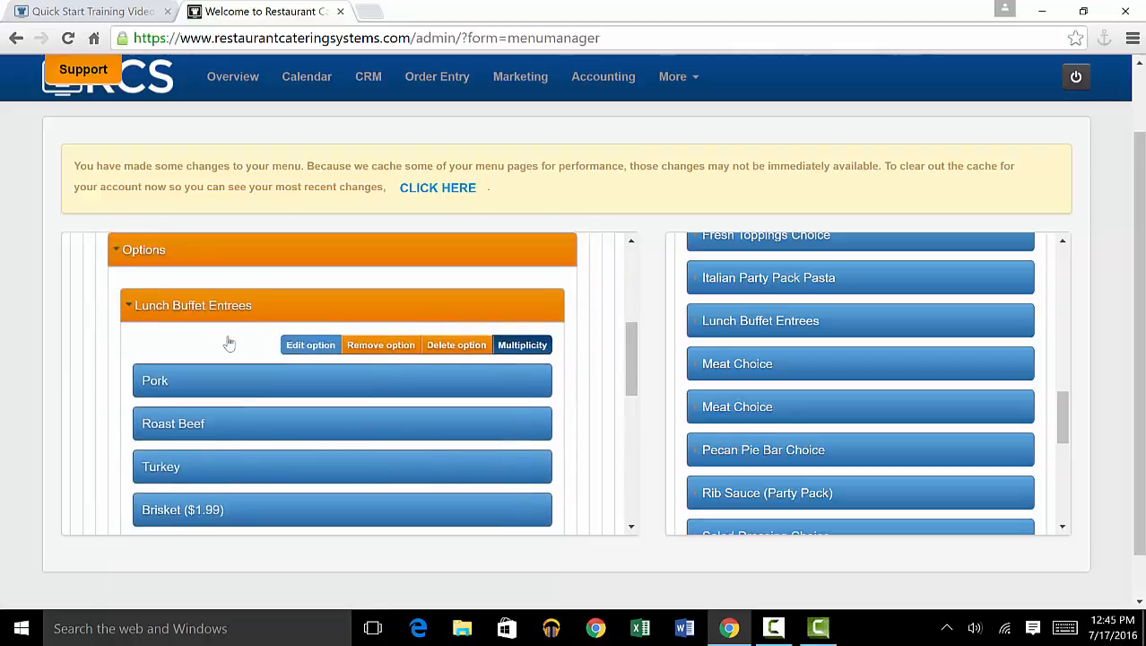
{"action": "left_click", "coordinate": [258, 316]}
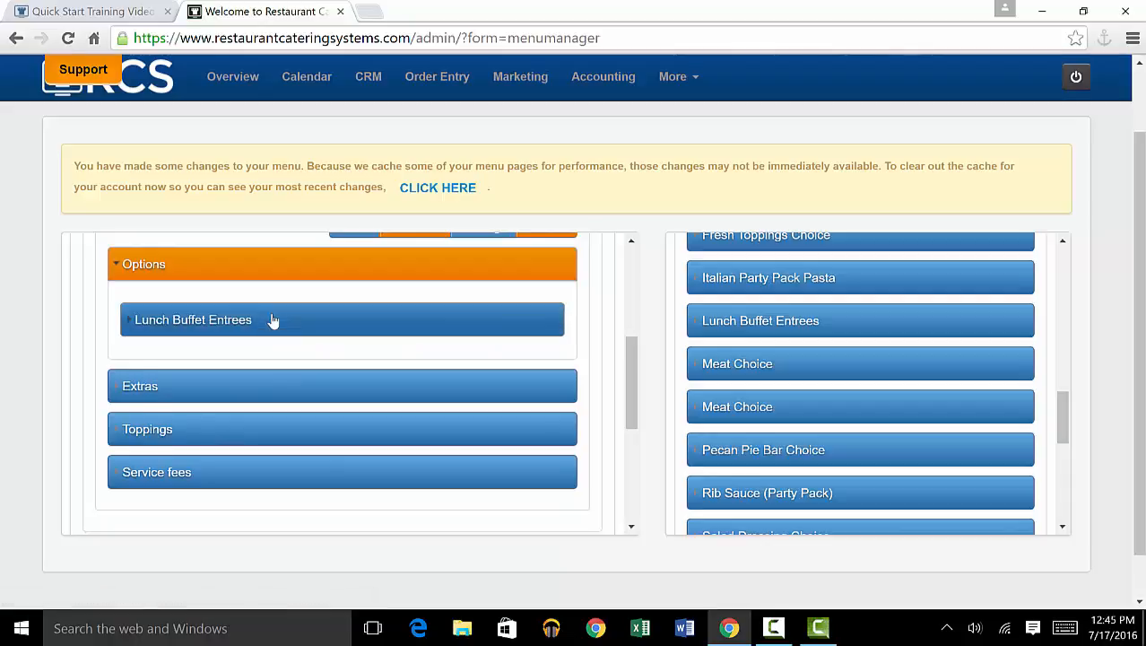
Create a new option with the display name "Lunch Buffet Side".
{"action": "scroll", "coordinate": [274, 320], "scroll_direction": "up", "scroll_amount": 1}
{"action": "scroll", "coordinate": [790, 314], "scroll_direction": "up", "scroll_amount": 2}
{"action": "scroll", "coordinate": [837, 311], "scroll_direction": "up", "scroll_amount": 4}
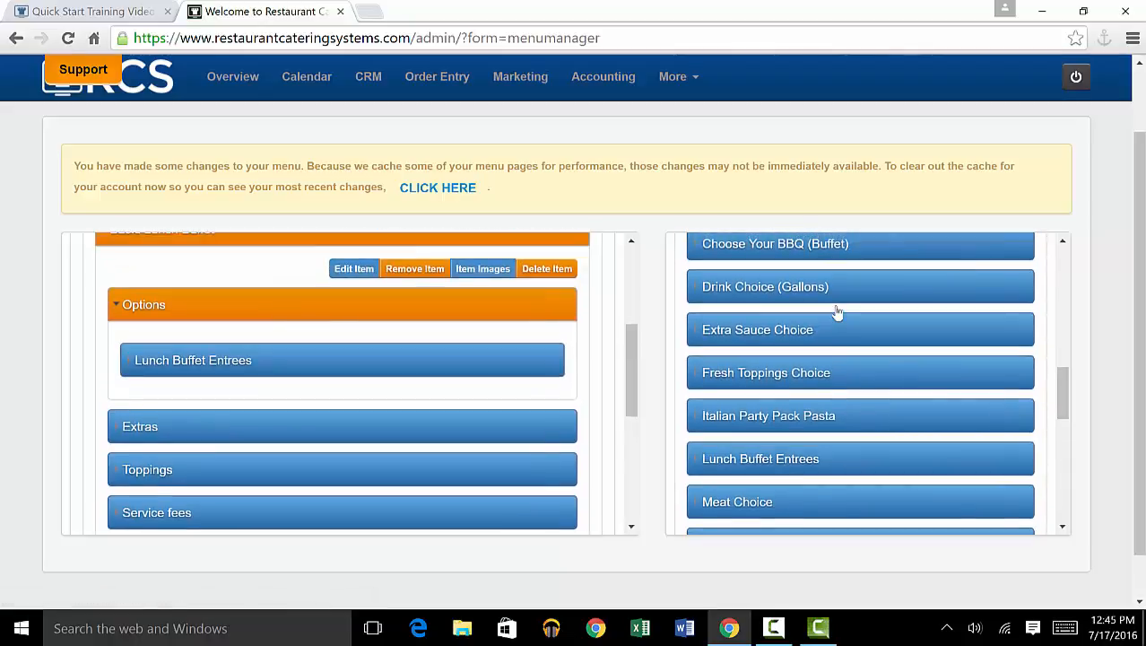
{"action": "scroll", "coordinate": [925, 344], "scroll_direction": "up", "scroll_amount": 6}
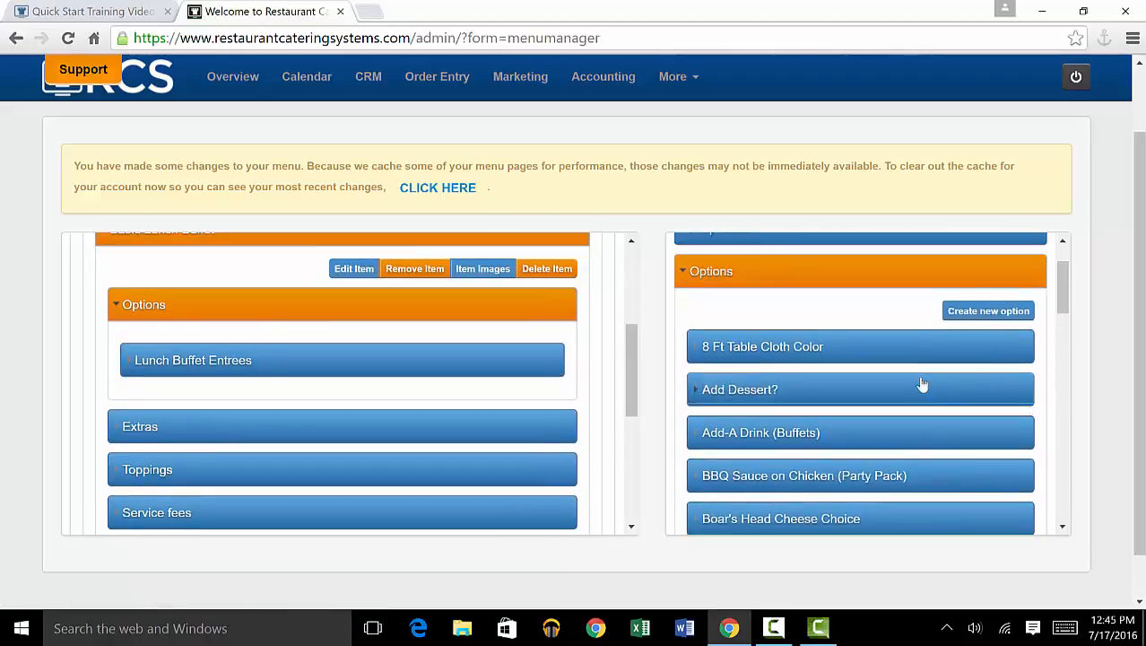
{"action": "left_click", "coordinate": [955, 358]}
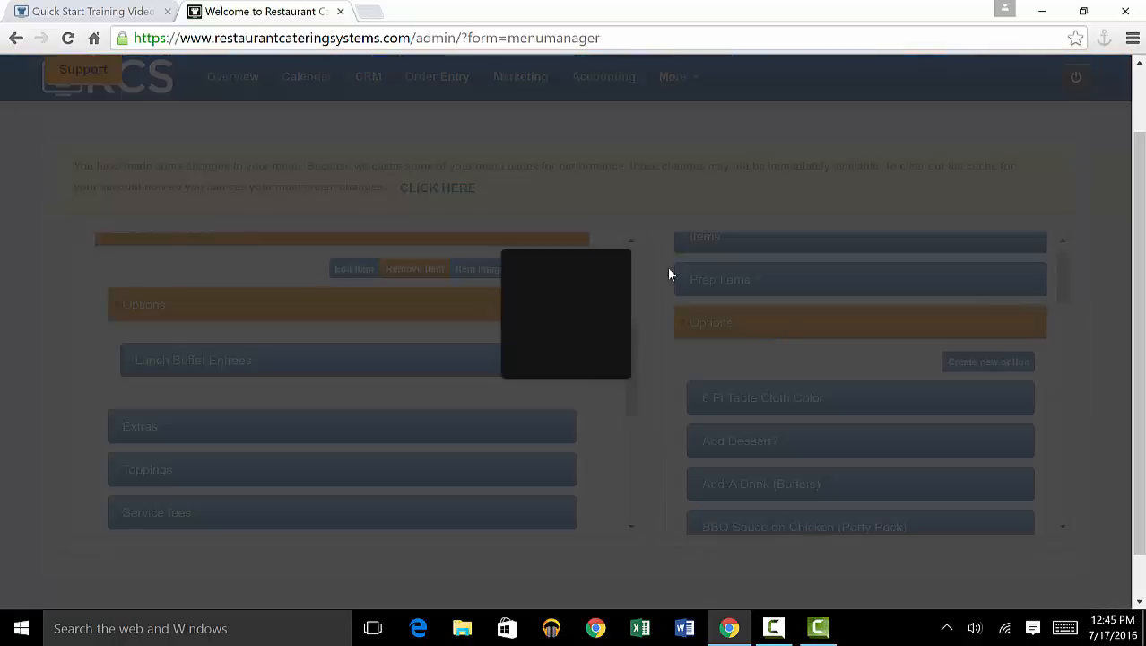
{"action": "type", "text": "Lu"}
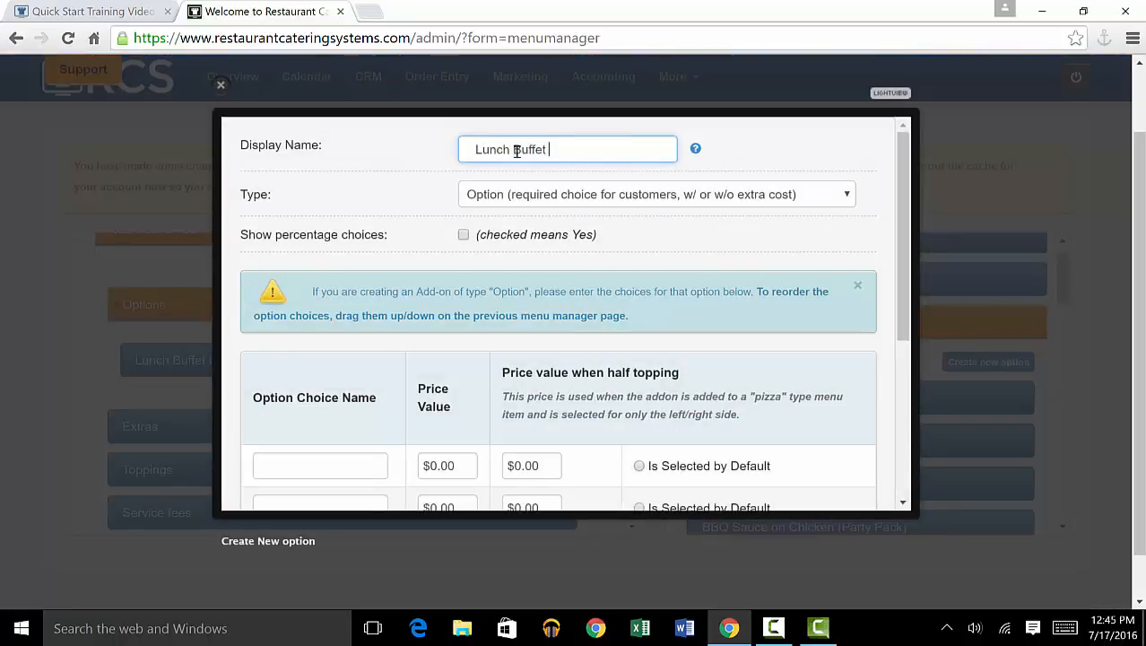
{"action": "type", "text": "nch Buffet Side"}
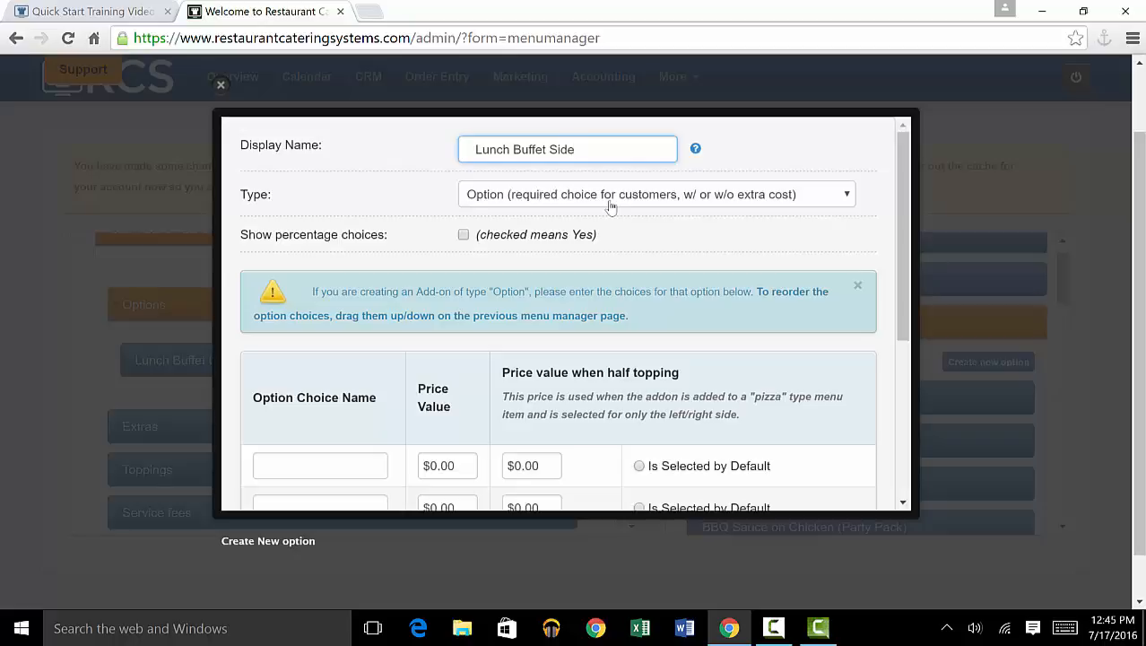
Enter "Rice", "Black Beans" and "Mac n Cheese" as the first three choices of the Lunch Buffet Side option.
{"action": "scroll", "coordinate": [553, 293], "scroll_direction": "down", "scroll_amount": 2}
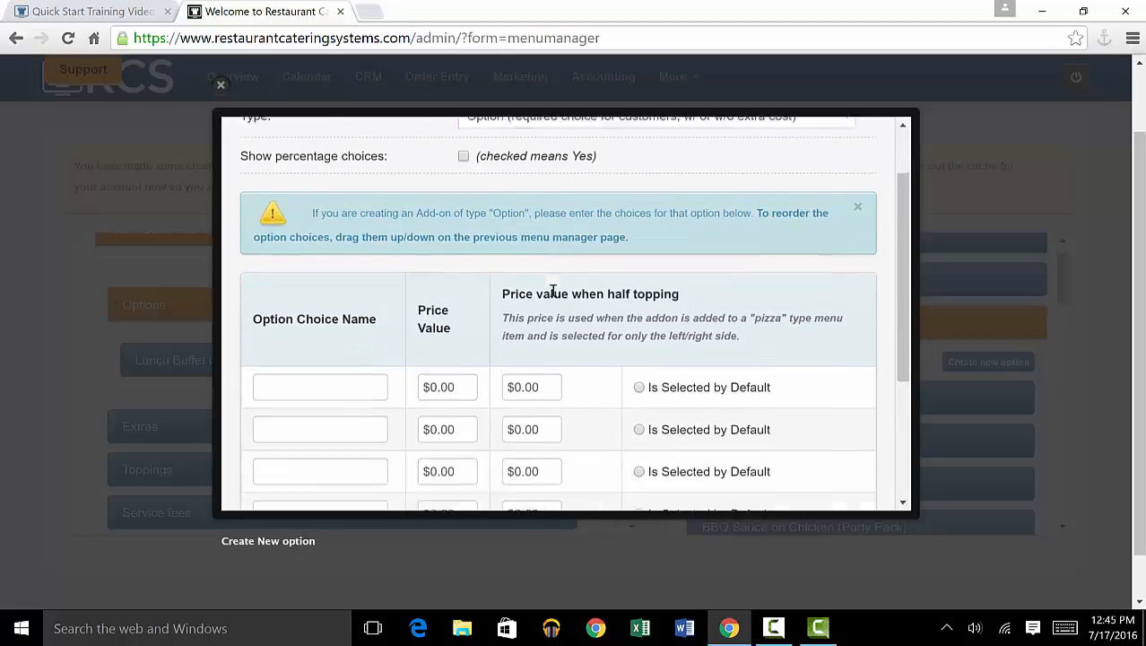
{"action": "left_click", "coordinate": [356, 362]}
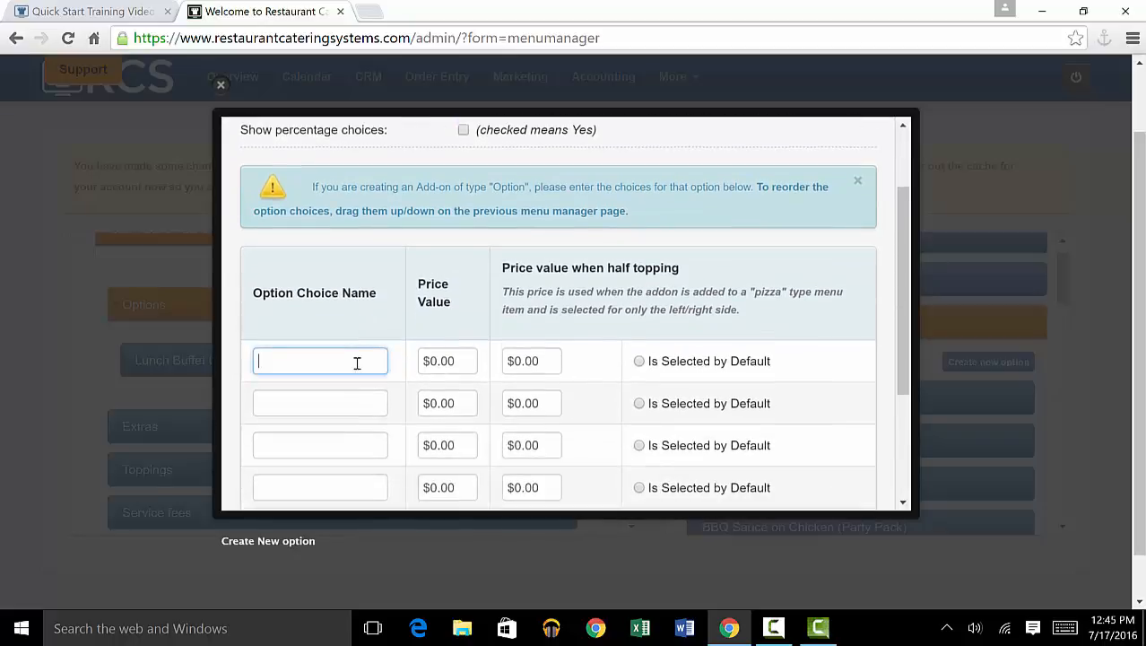
{"action": "key", "text": "Tab"}
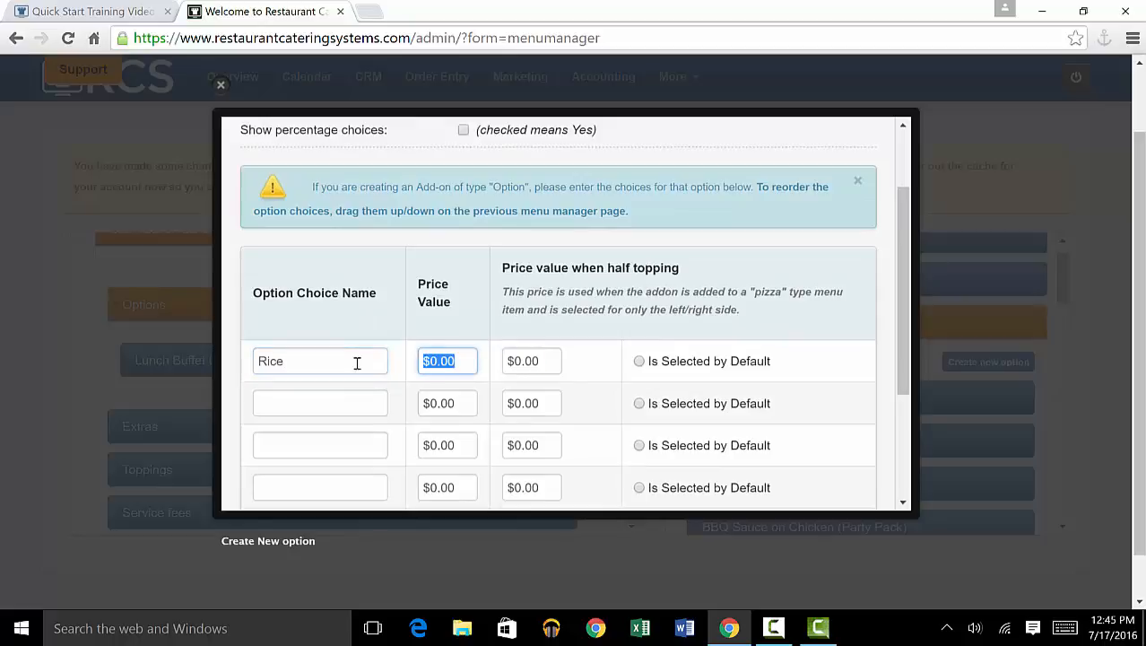
{"action": "key", "text": "Tab"}
{"action": "key", "text": "Tab"}
{"action": "key", "text": "Tab"}
{"action": "type", "text": "Black B"}
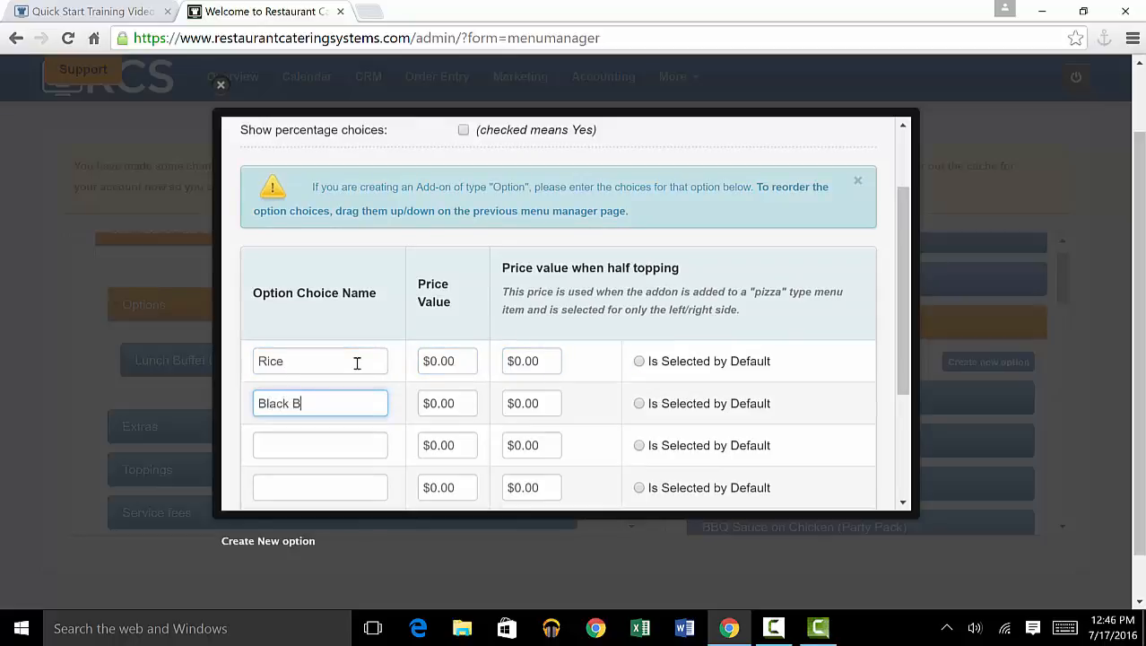
{"action": "key", "text": "Tab"}
{"action": "key", "text": "Tab"}
{"action": "key", "text": "Tab"}
{"action": "key", "text": "Tab"}
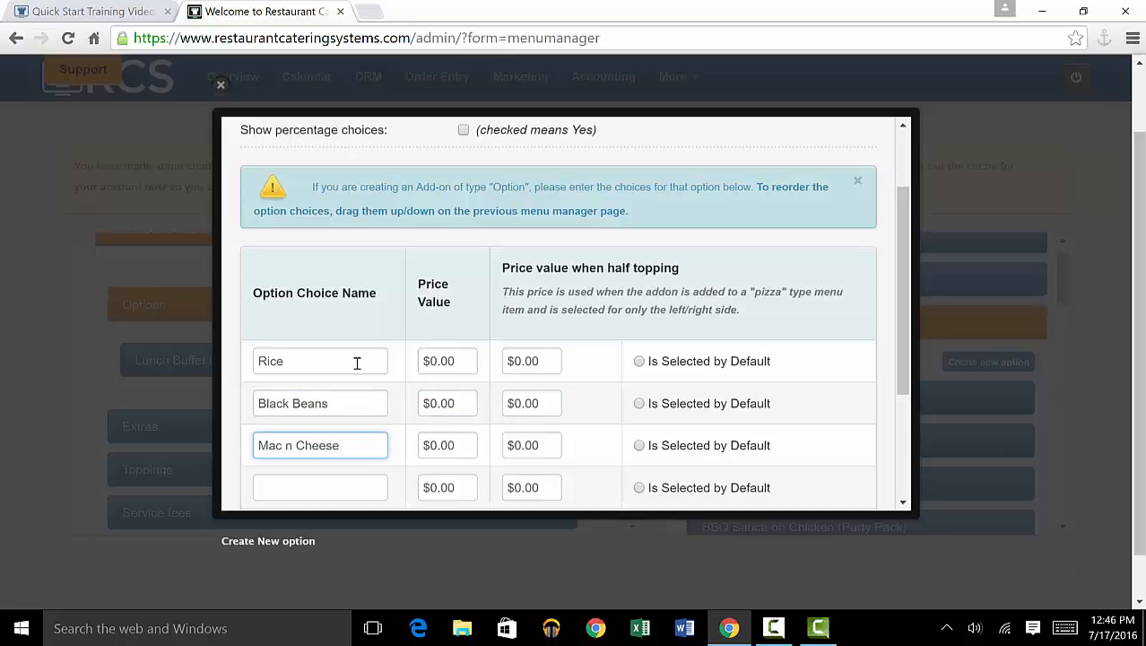
Set the Black Beans choice's price value to $0.50 and save the Lunch Buffet Side option.
{"action": "left_click", "coordinate": [457, 403]}
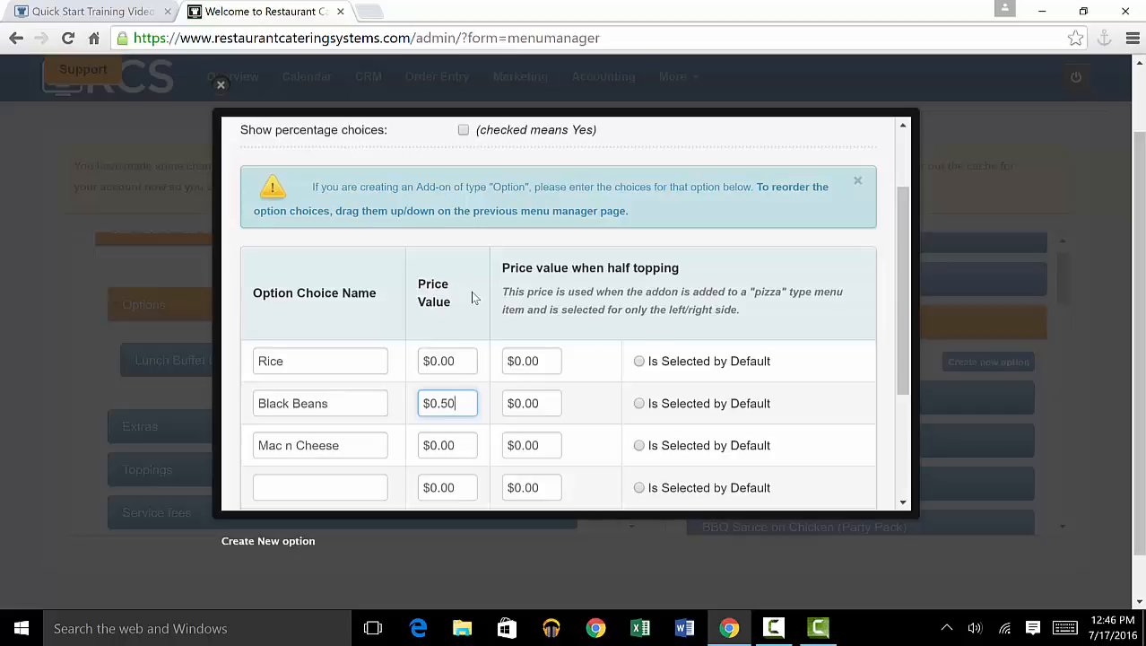
{"action": "scroll", "coordinate": [492, 309], "scroll_direction": "down", "scroll_amount": 2}
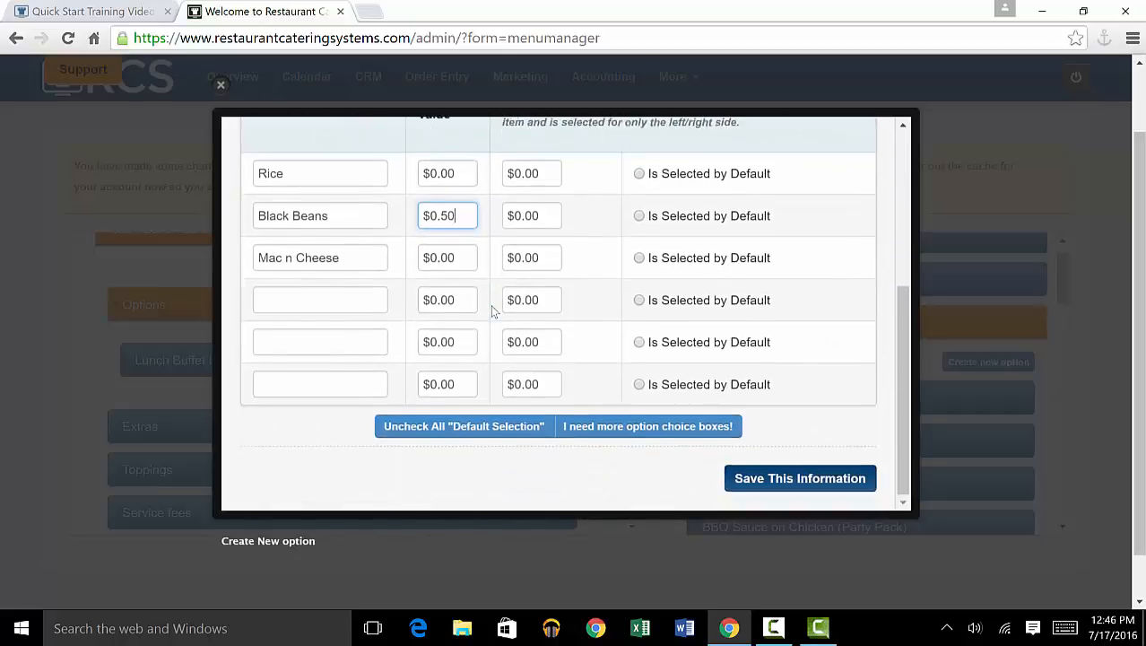
{"action": "left_click", "coordinate": [823, 481]}
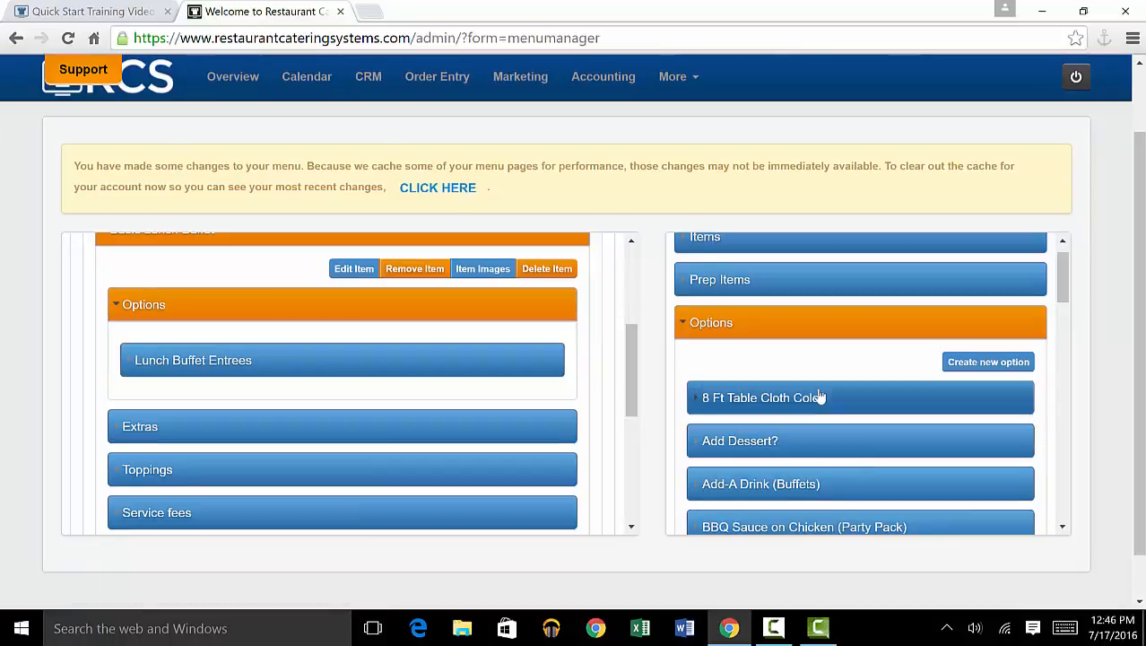
Find Lunch Buffet Side among the existing options and place it below Lunch Buffet Entrees in Basic Lunch Buffet's Options section.
{"action": "scroll", "coordinate": [820, 396], "scroll_direction": "down", "scroll_amount": 12}
{"action": "scroll", "coordinate": [819, 397], "scroll_direction": "up", "scroll_amount": 5}
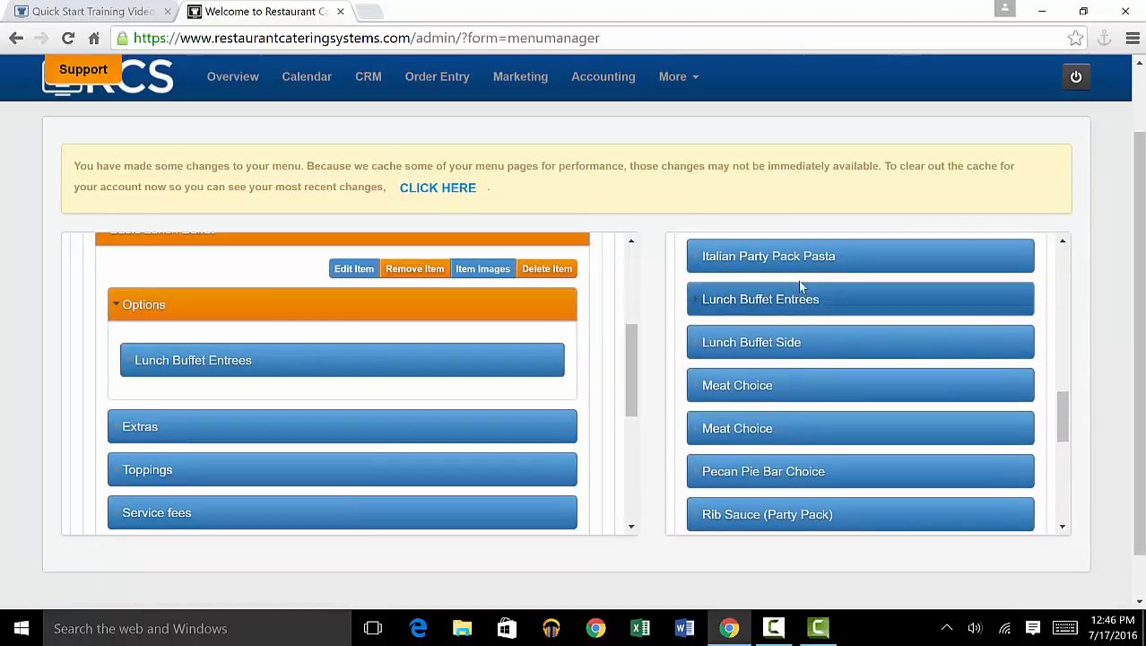
{"action": "left_click_drag", "start_coordinate": [792, 340], "coordinate": [294, 404]}
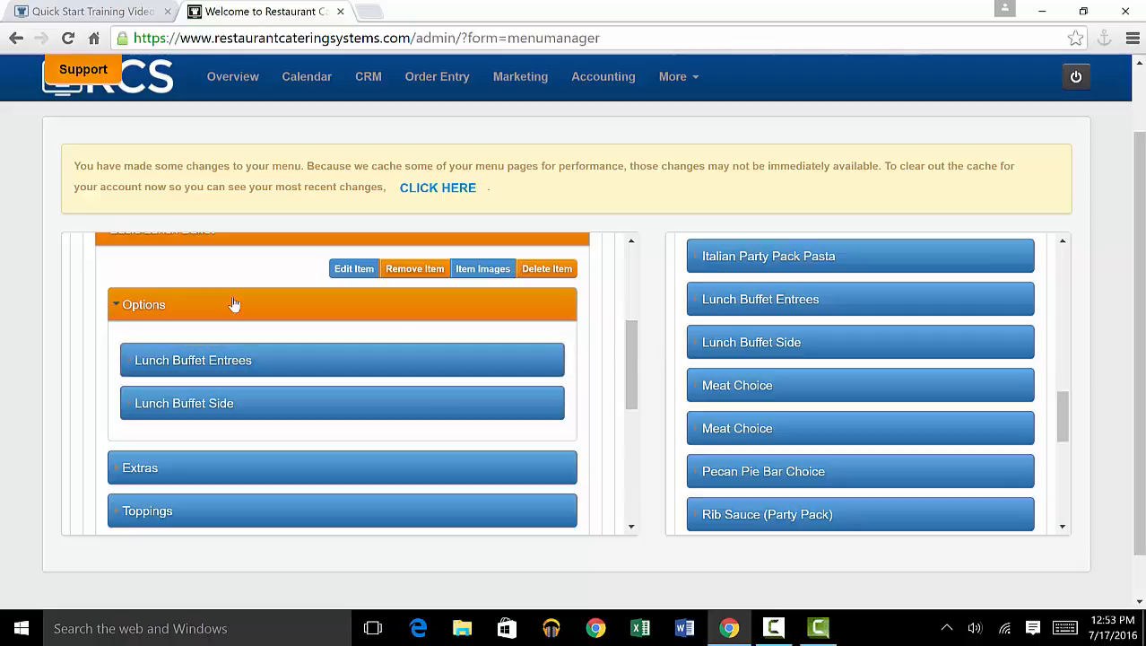
Set the multiplicity factor of Lunch Buffet Entrees in Basic Lunch Buffet to 2, save it and collapse the option.
{"action": "left_click", "coordinate": [248, 369]}
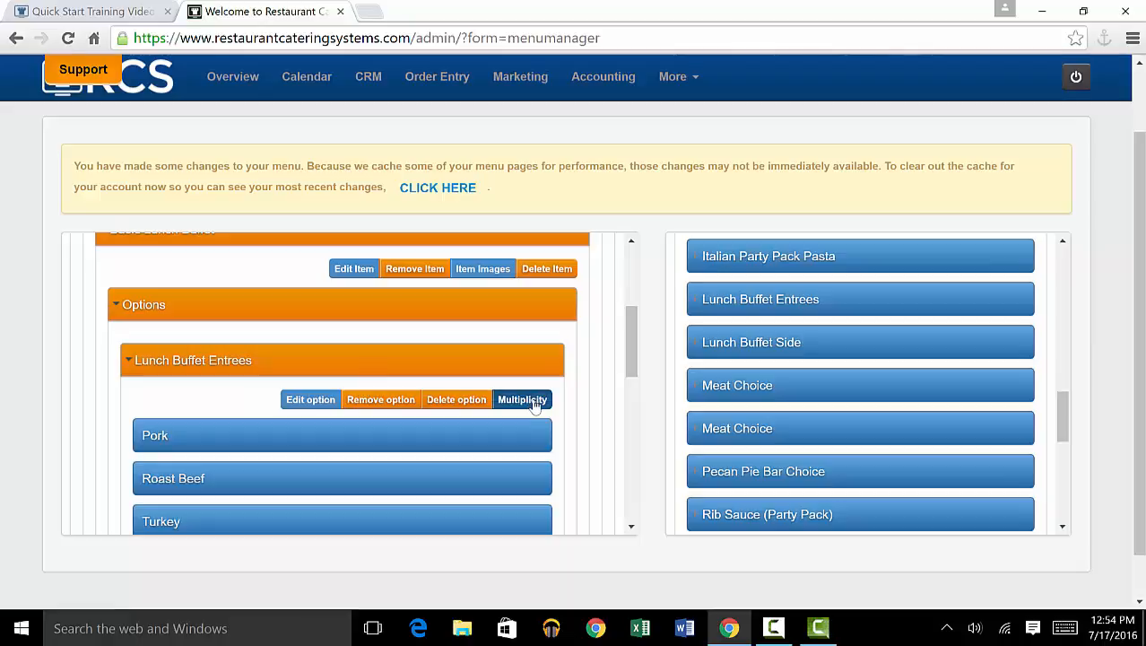
{"action": "left_click", "coordinate": [523, 400]}
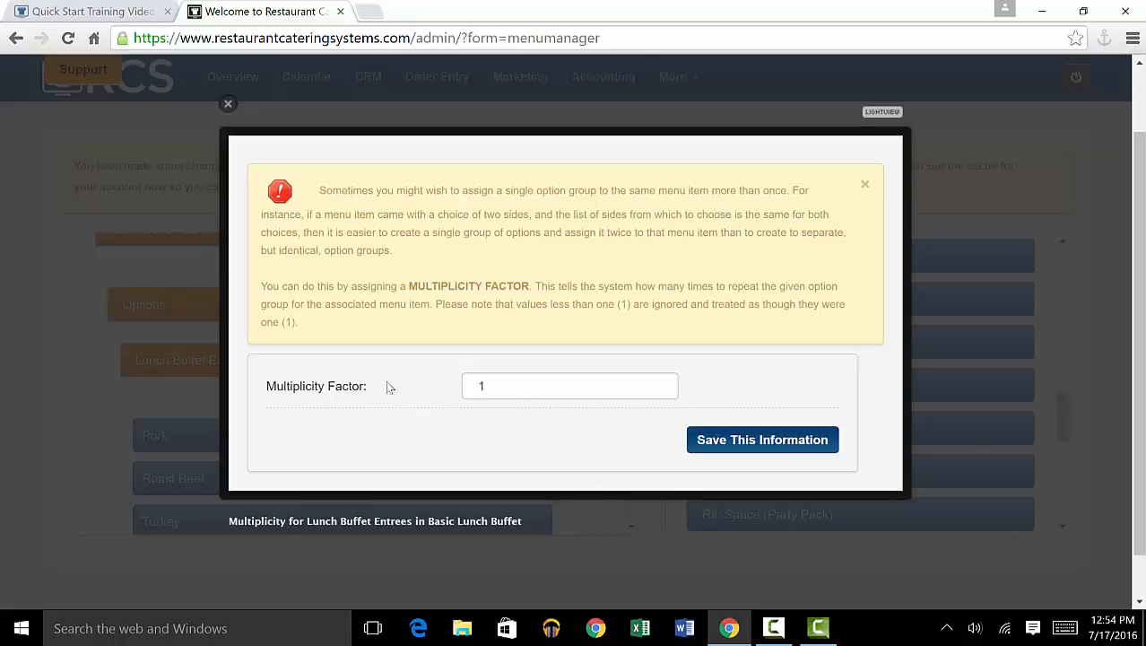
{"action": "left_click", "coordinate": [516, 388]}
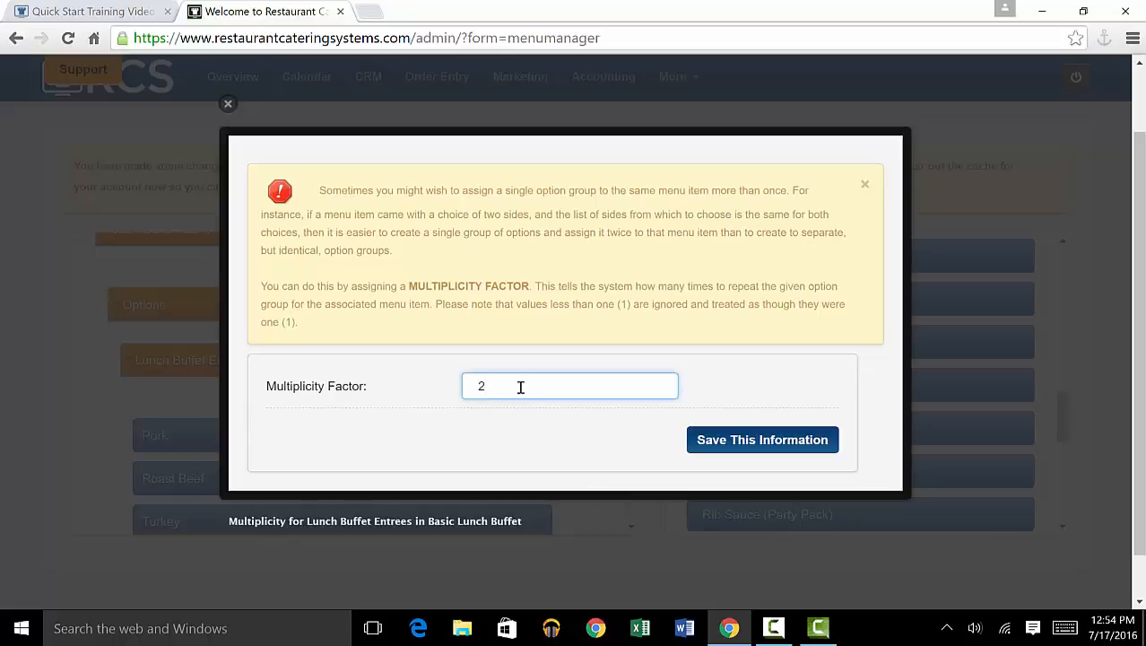
{"action": "left_click", "coordinate": [733, 443]}
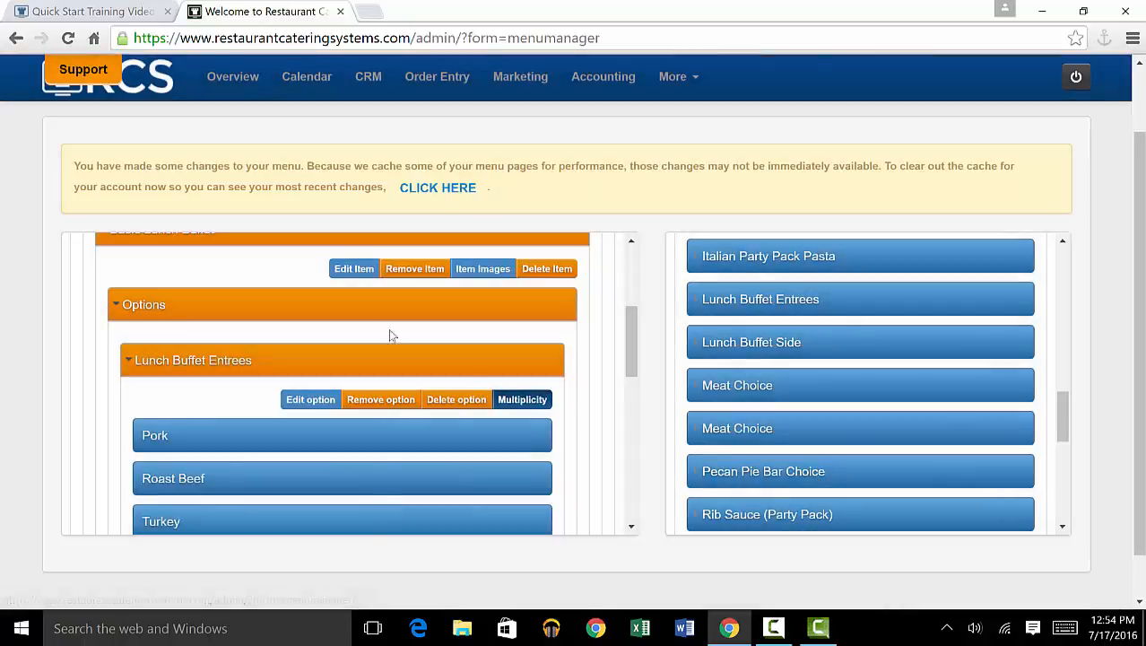
{"action": "left_click", "coordinate": [287, 369]}
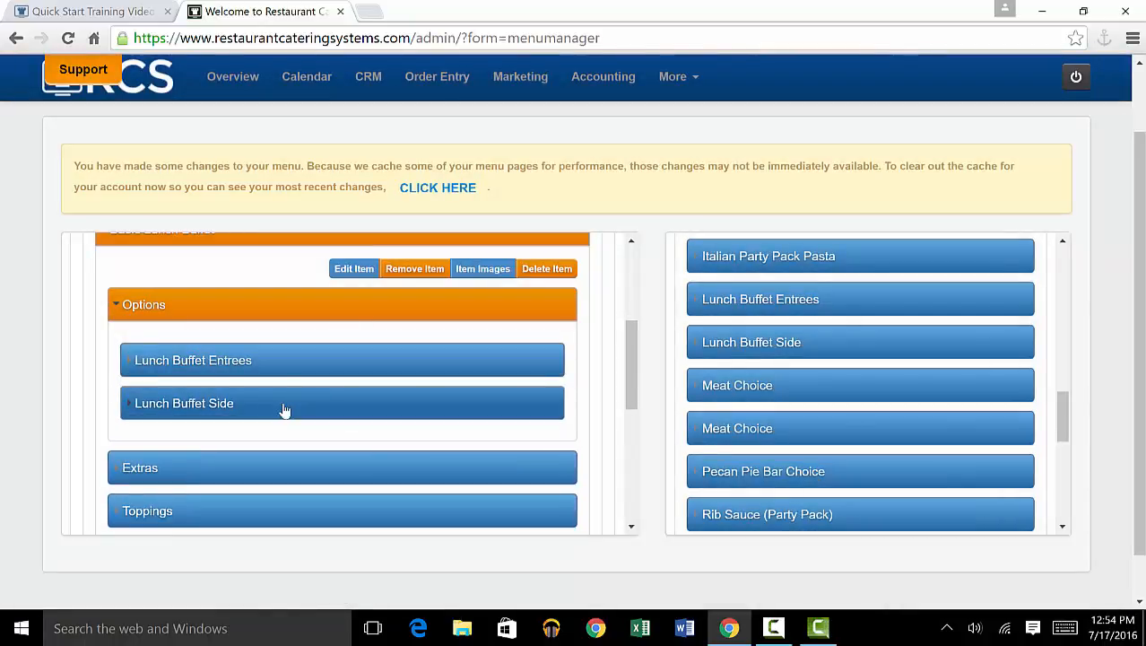
Set the multiplicity factor of Lunch Buffet Side in Basic Lunch Buffet to 2 and save it.
{"action": "left_click", "coordinate": [284, 405]}
{"action": "left_click", "coordinate": [542, 448]}
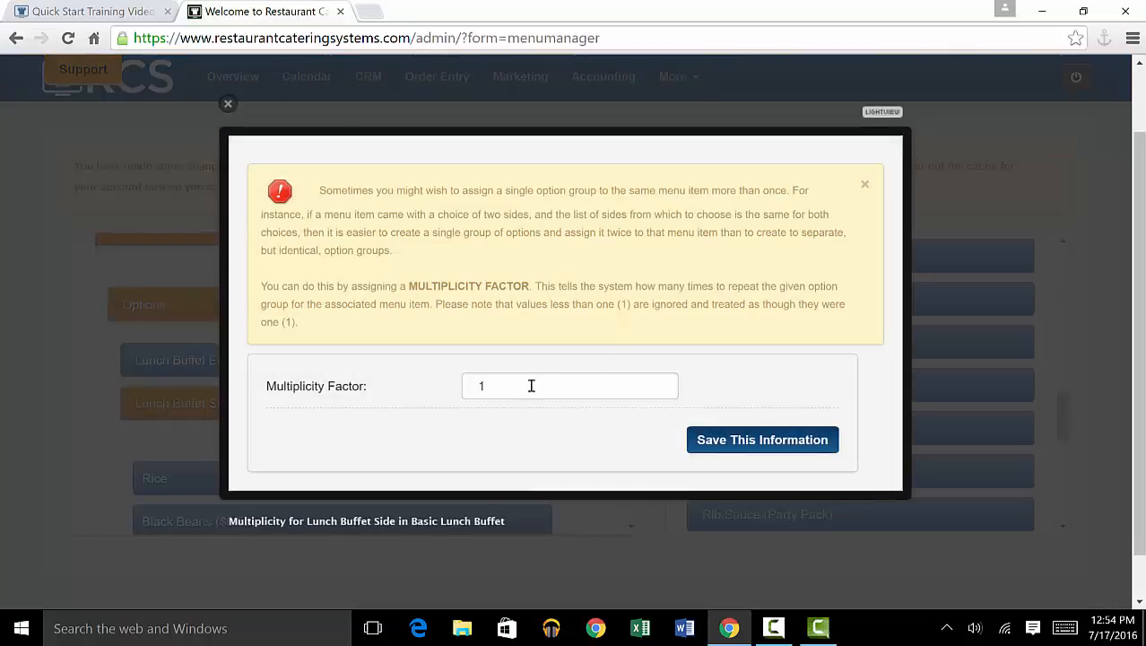
{"action": "double_click", "coordinate": [492, 390]}
{"action": "type", "text": "2"}
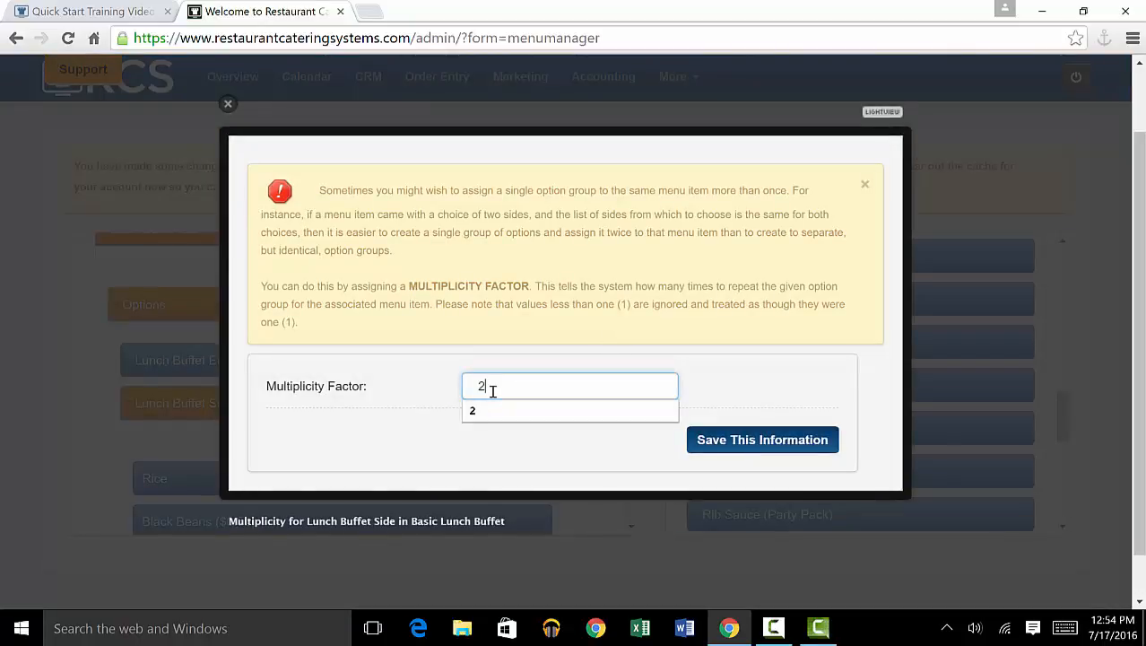
{"action": "left_click", "coordinate": [749, 440]}
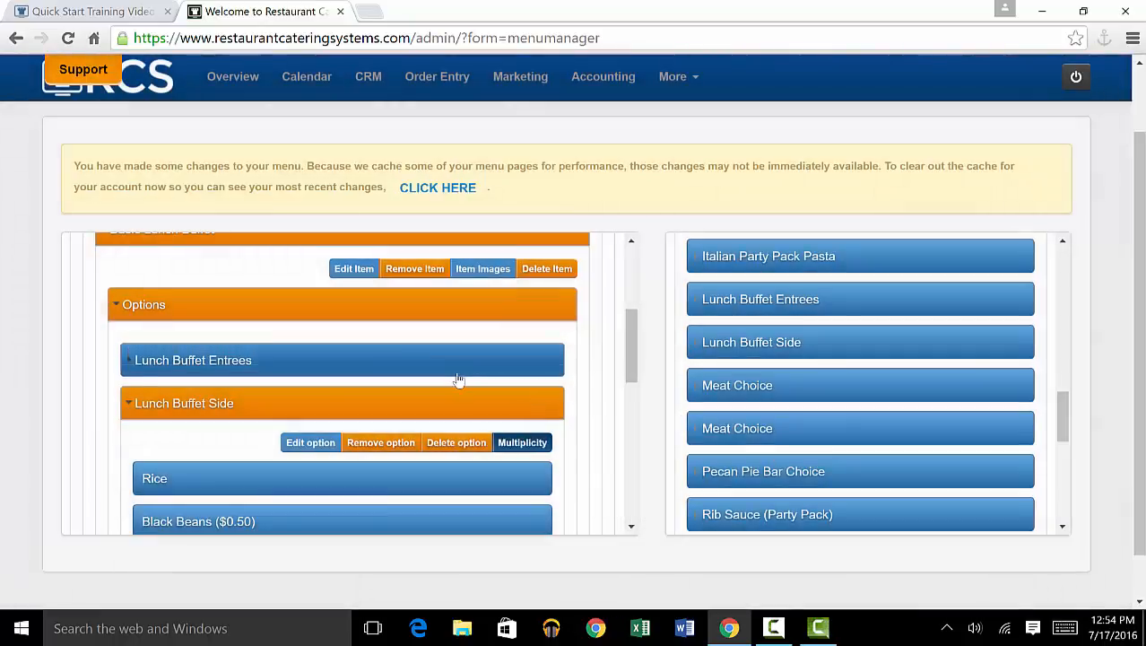
Collapse the Lunch Buffet Side option, its parent Options section and the Basic Lunch Buffet item.
{"action": "left_click", "coordinate": [158, 404]}
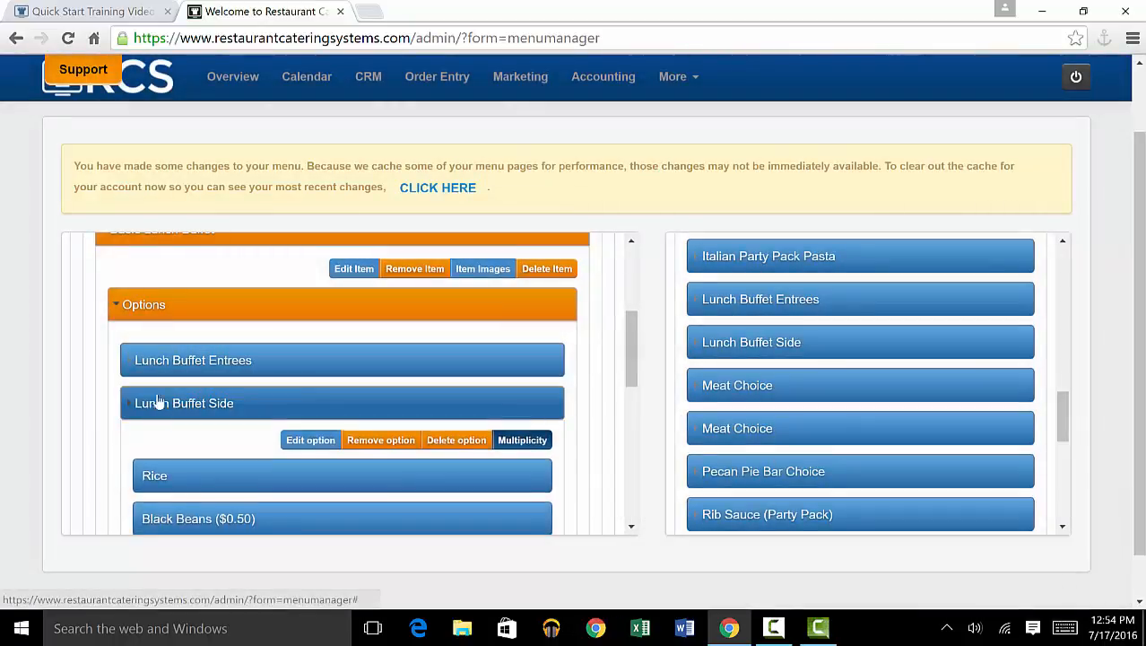
{"action": "left_click", "coordinate": [167, 301]}
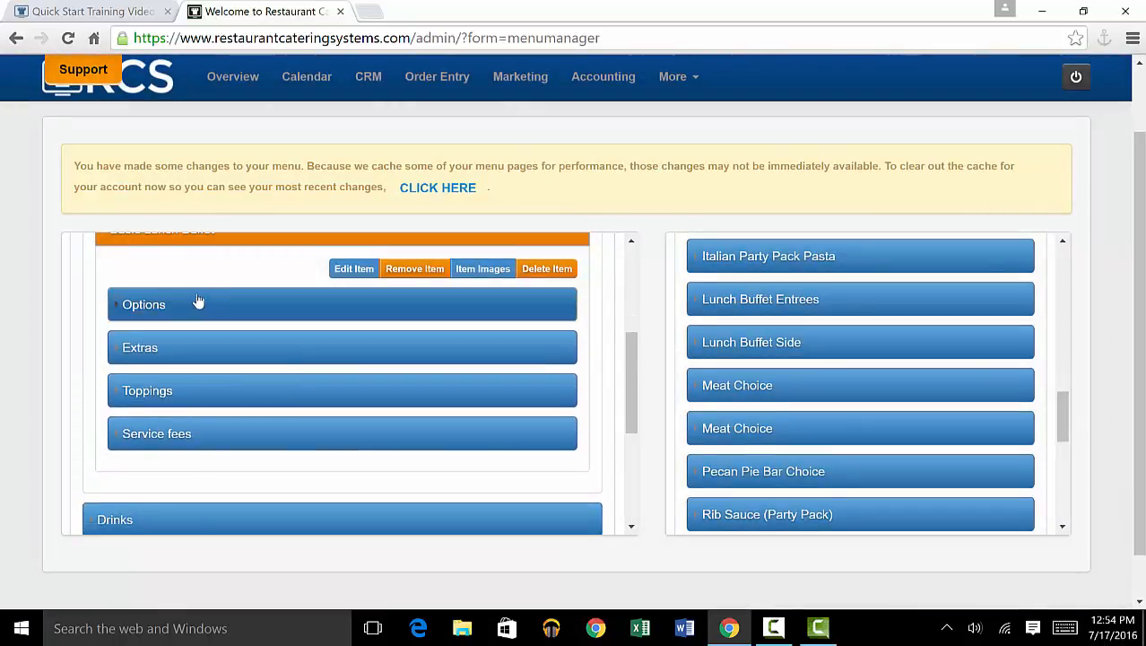
{"action": "scroll", "coordinate": [183, 303], "scroll_direction": "up", "scroll_amount": 1}
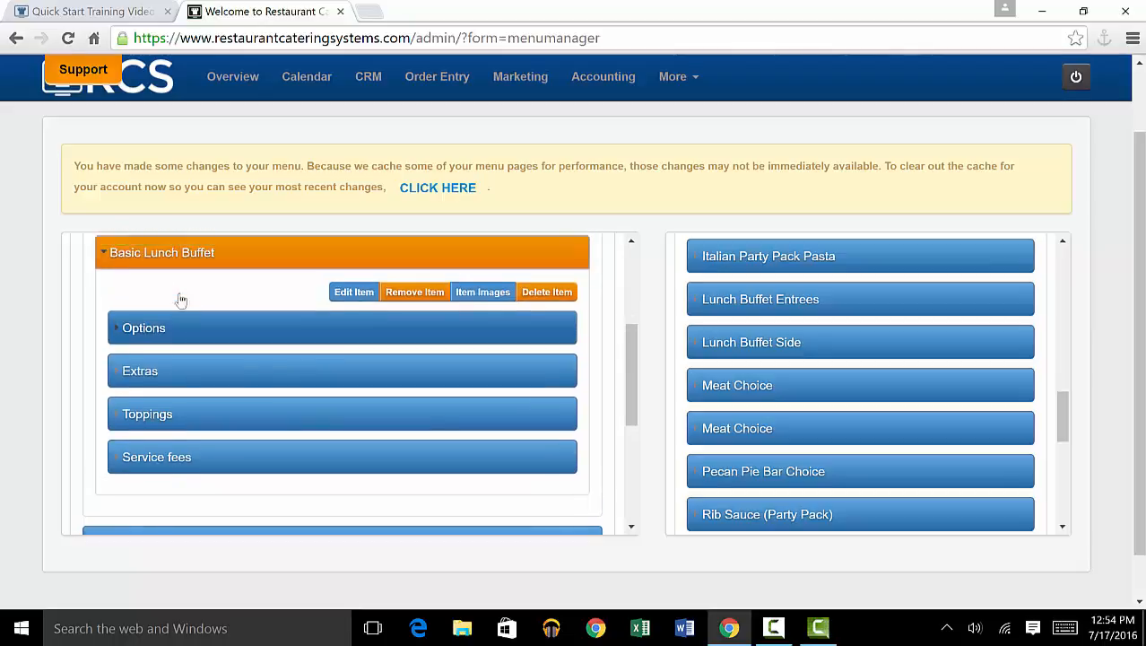
{"action": "left_click", "coordinate": [164, 302]}
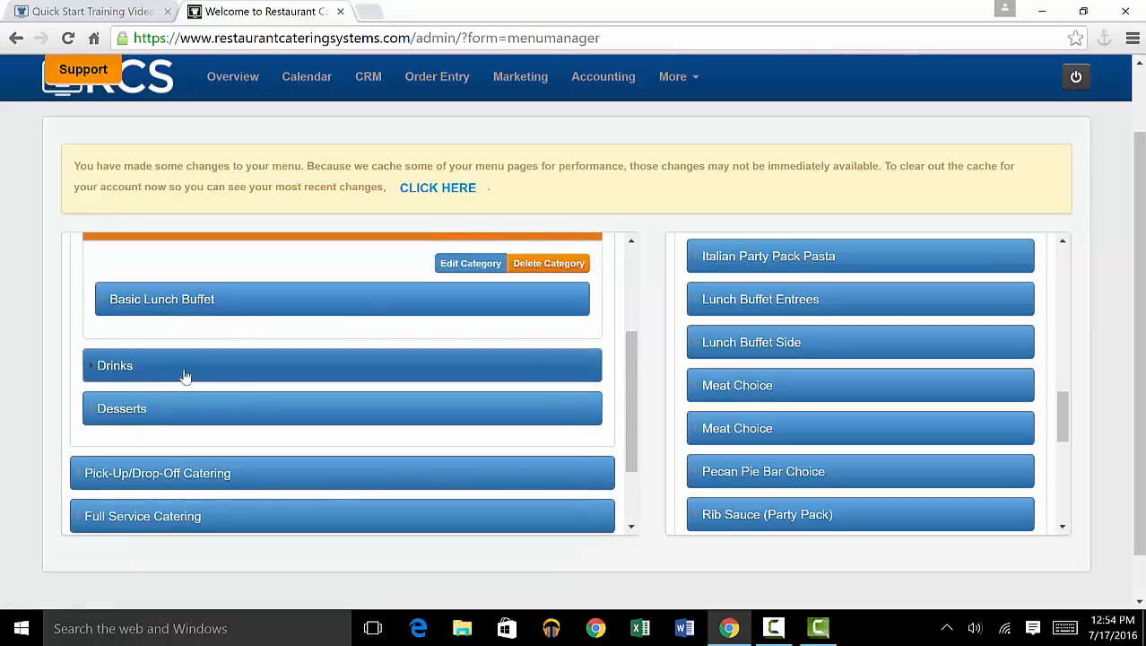
Collapse the list of existing options and expand the list of existing items.
{"action": "scroll", "coordinate": [850, 377], "scroll_direction": "down", "scroll_amount": 2}
{"action": "scroll", "coordinate": [851, 377], "scroll_direction": "up", "scroll_amount": 10}
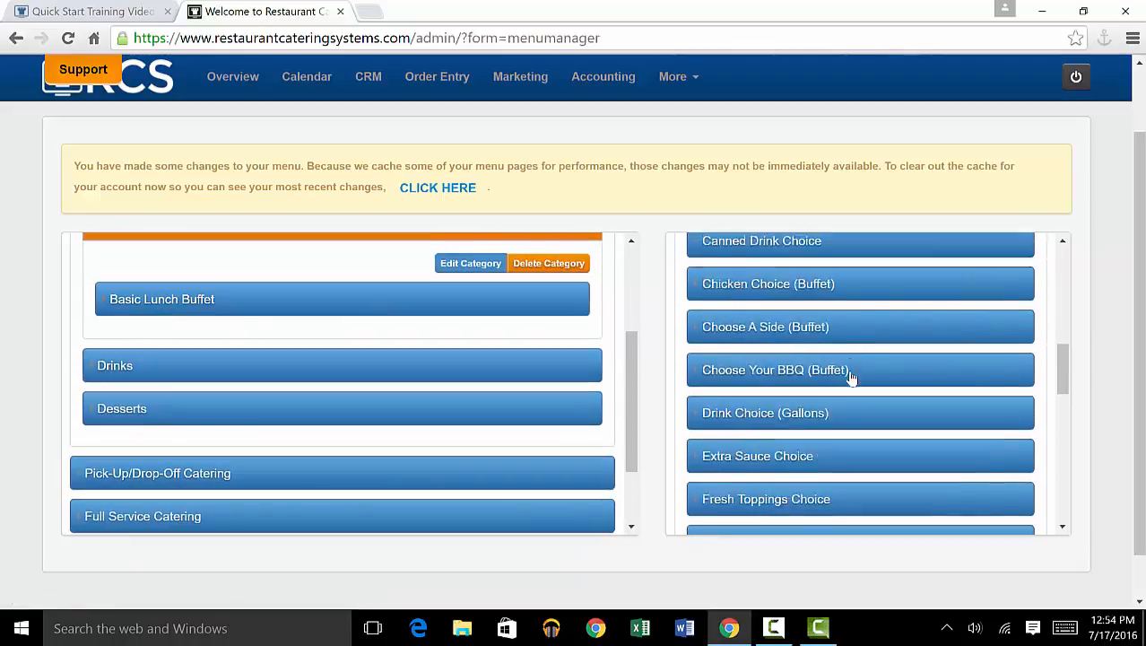
{"action": "scroll", "coordinate": [852, 379], "scroll_direction": "up", "scroll_amount": 1}
{"action": "left_click", "coordinate": [778, 438]}
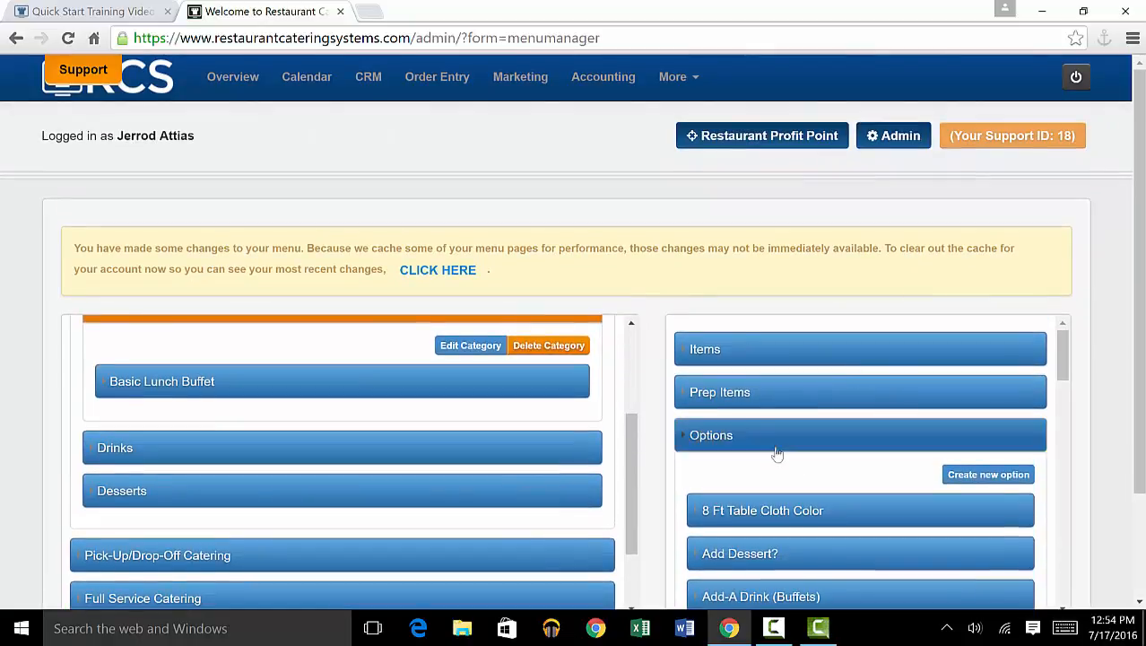
{"action": "left_click", "coordinate": [742, 349]}
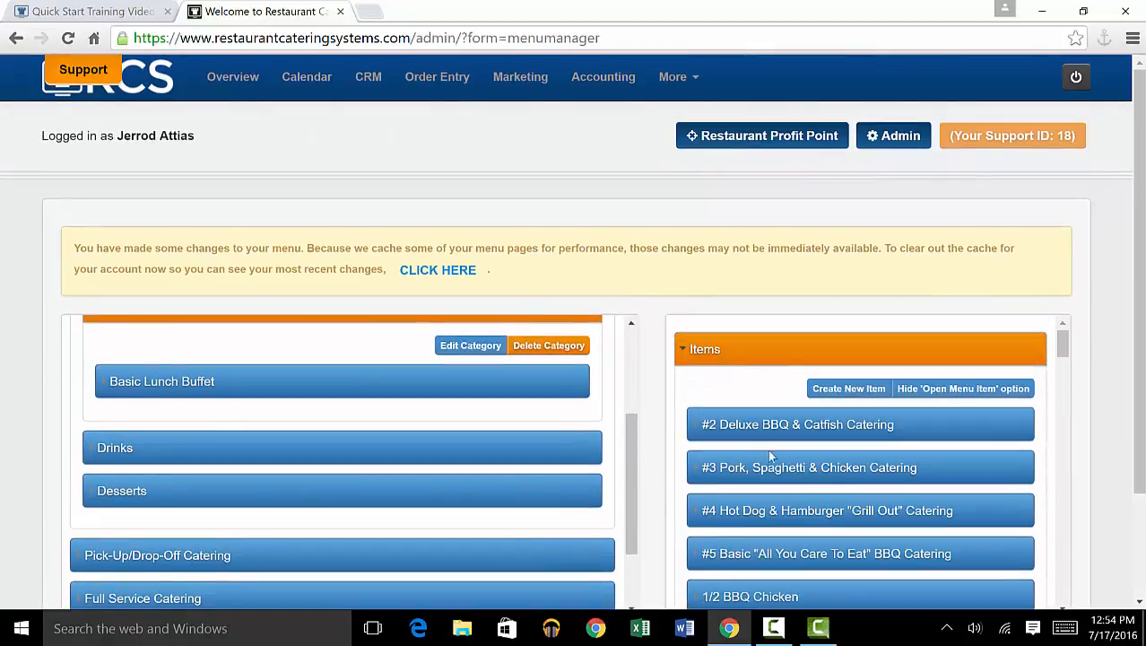
Find Chocolate Chip Cookies among the existing items, place it in the lunch menu's Desserts category and collapse the category.
{"action": "scroll", "coordinate": [812, 524], "scroll_direction": "down", "scroll_amount": 4}
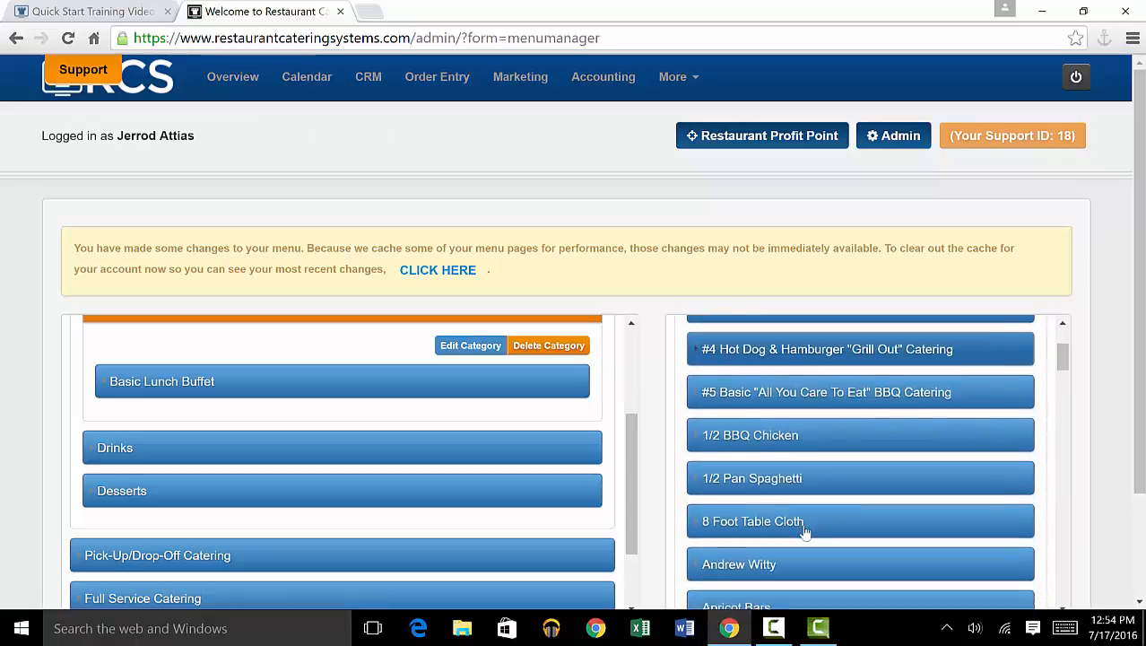
{"action": "scroll", "coordinate": [806, 532], "scroll_direction": "down", "scroll_amount": 5}
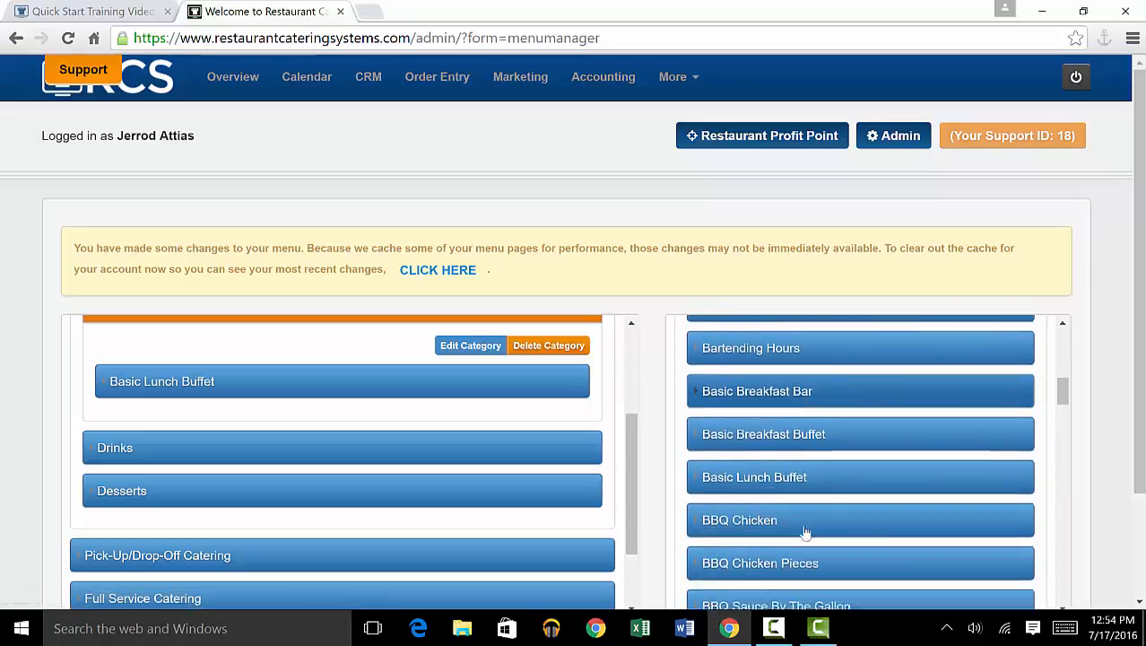
{"action": "scroll", "coordinate": [806, 532], "scroll_direction": "down", "scroll_amount": 2}
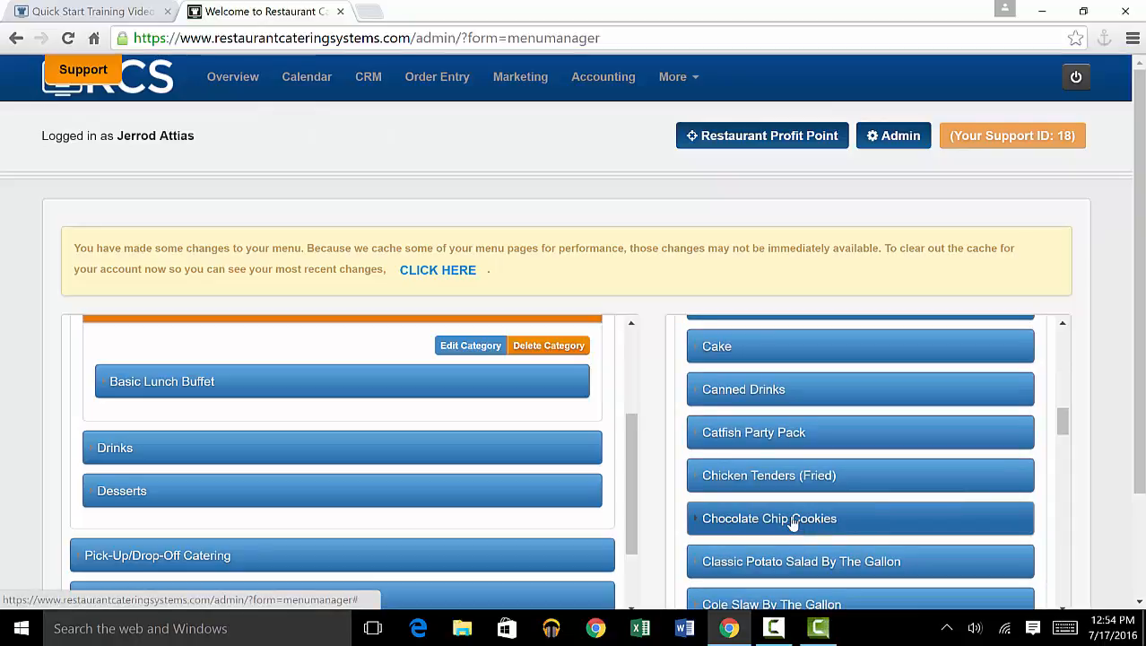
{"action": "left_click", "coordinate": [281, 499]}
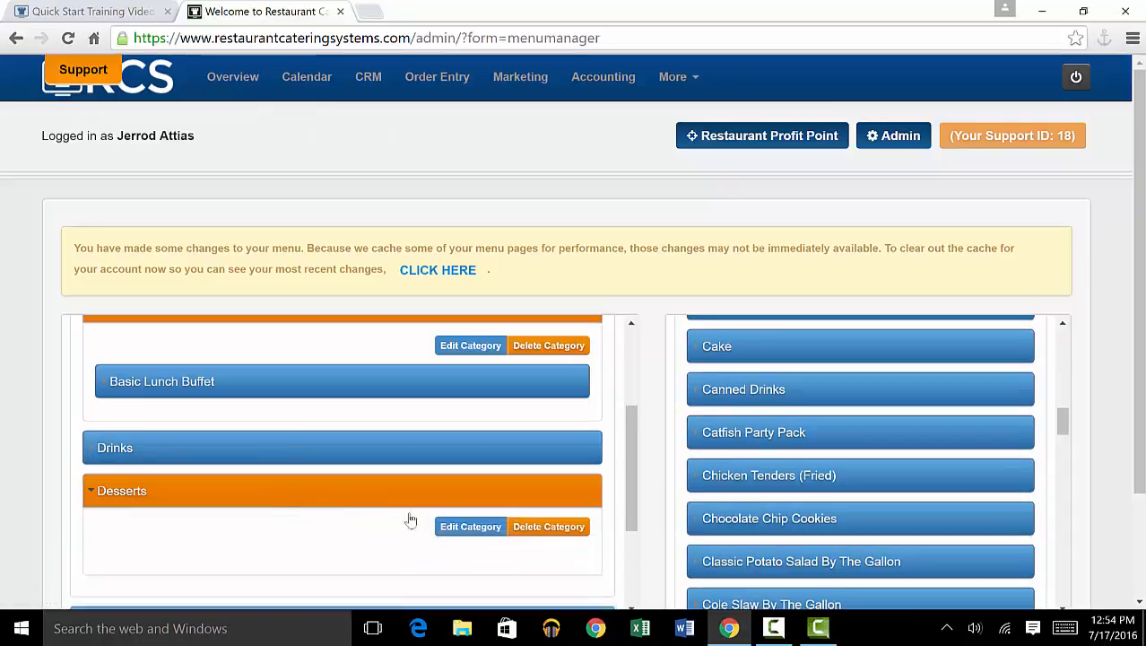
{"action": "left_click_drag", "start_coordinate": [757, 529], "coordinate": [178, 489]}
{"action": "left_click", "coordinate": [148, 405]}
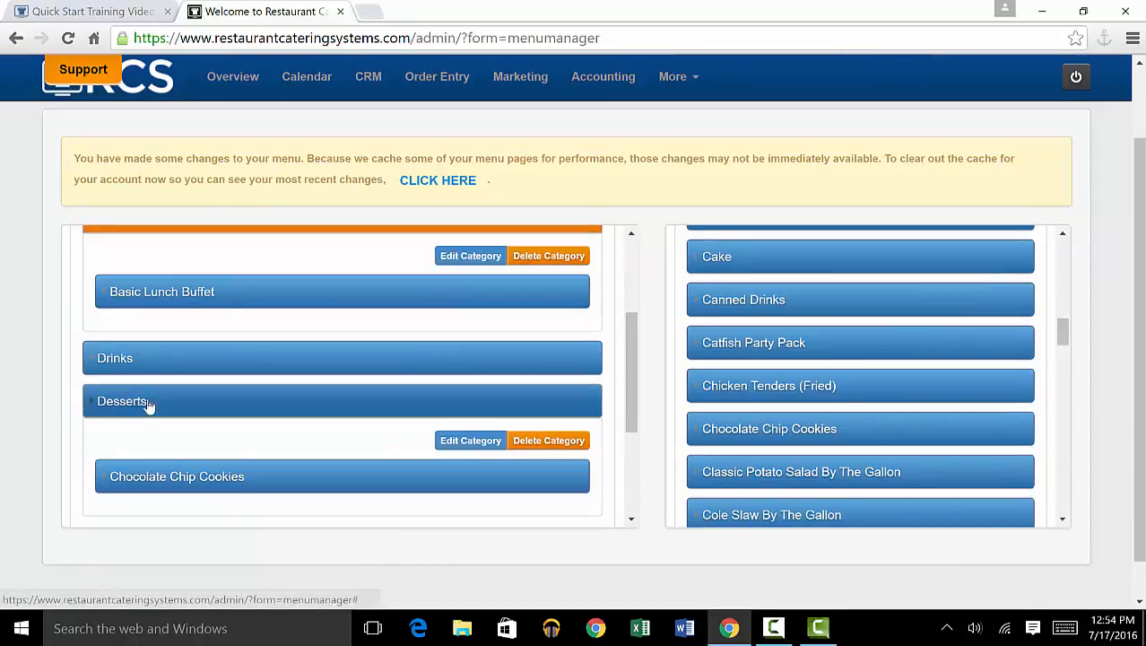
Expand the lunch menu's Drinks category and start a new item with the display name Coke by the Can.
{"action": "left_click", "coordinate": [229, 354]}
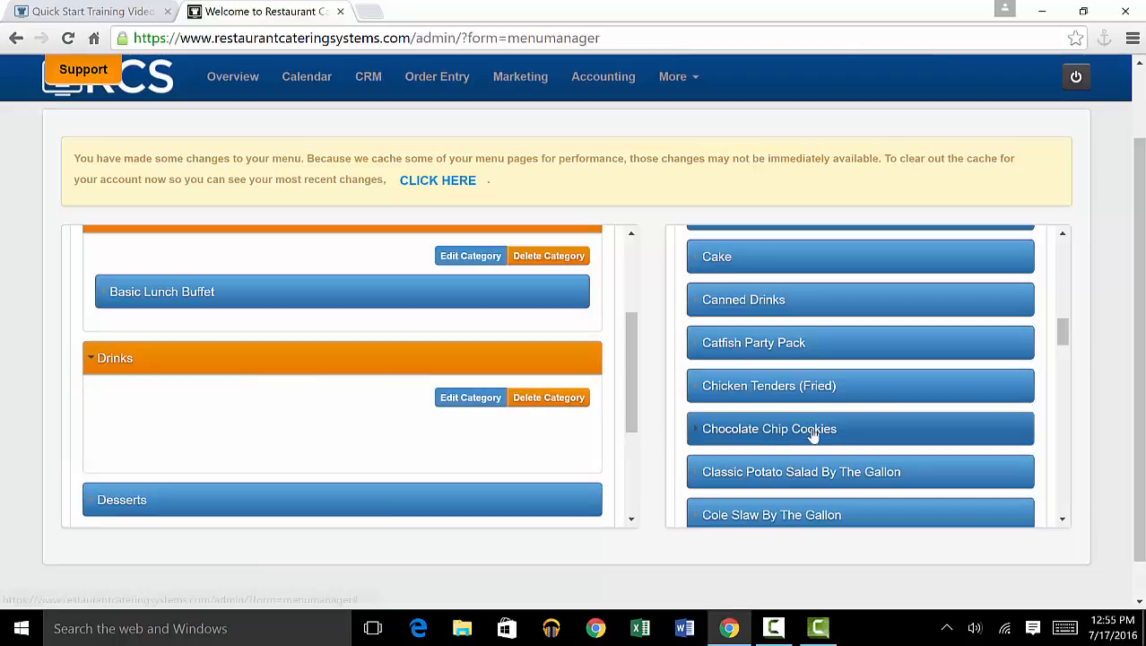
{"action": "scroll", "coordinate": [813, 435], "scroll_direction": "down", "scroll_amount": 2}
{"action": "scroll", "coordinate": [812, 435], "scroll_direction": "up", "scroll_amount": 8}
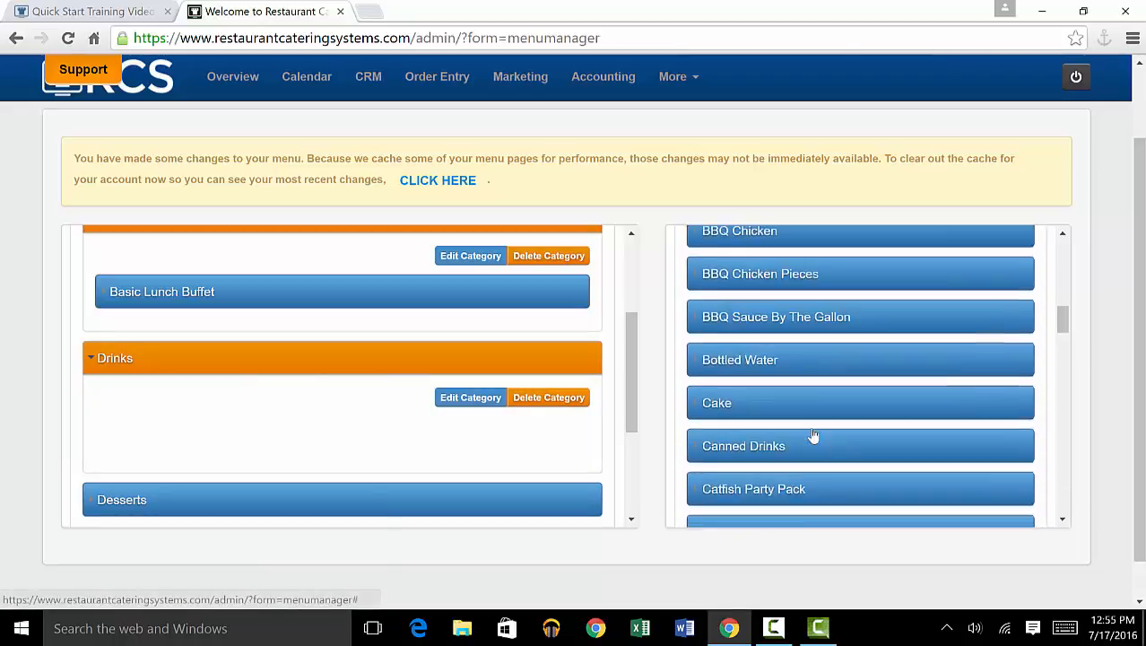
{"action": "scroll", "coordinate": [812, 435], "scroll_direction": "up", "scroll_amount": 4}
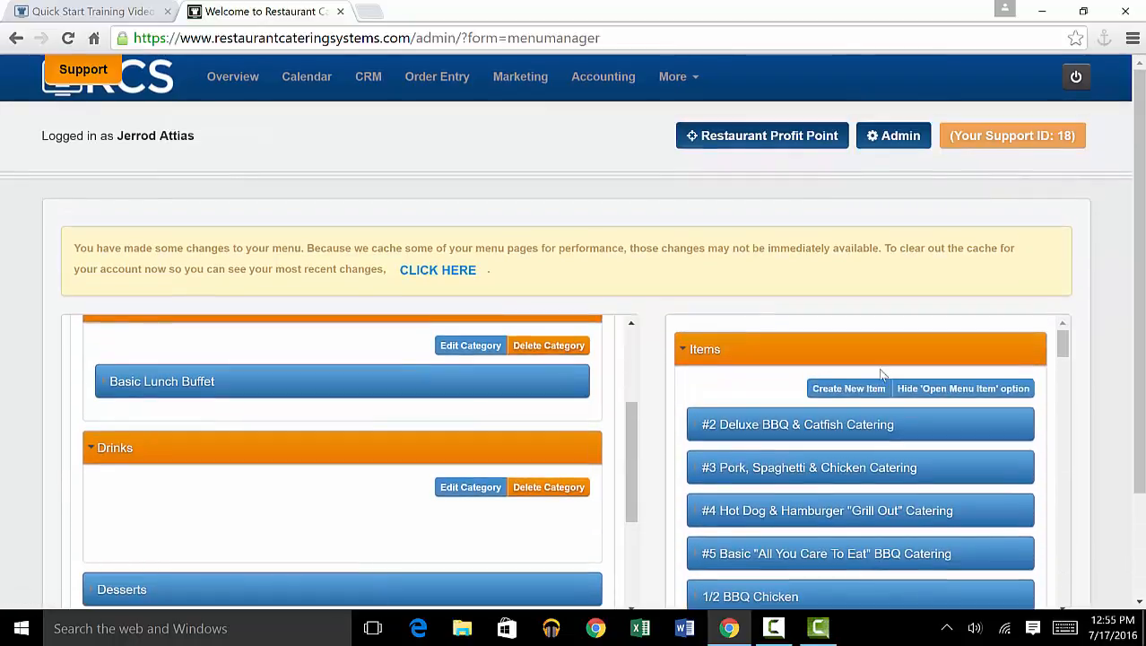
{"action": "left_click", "coordinate": [848, 389]}
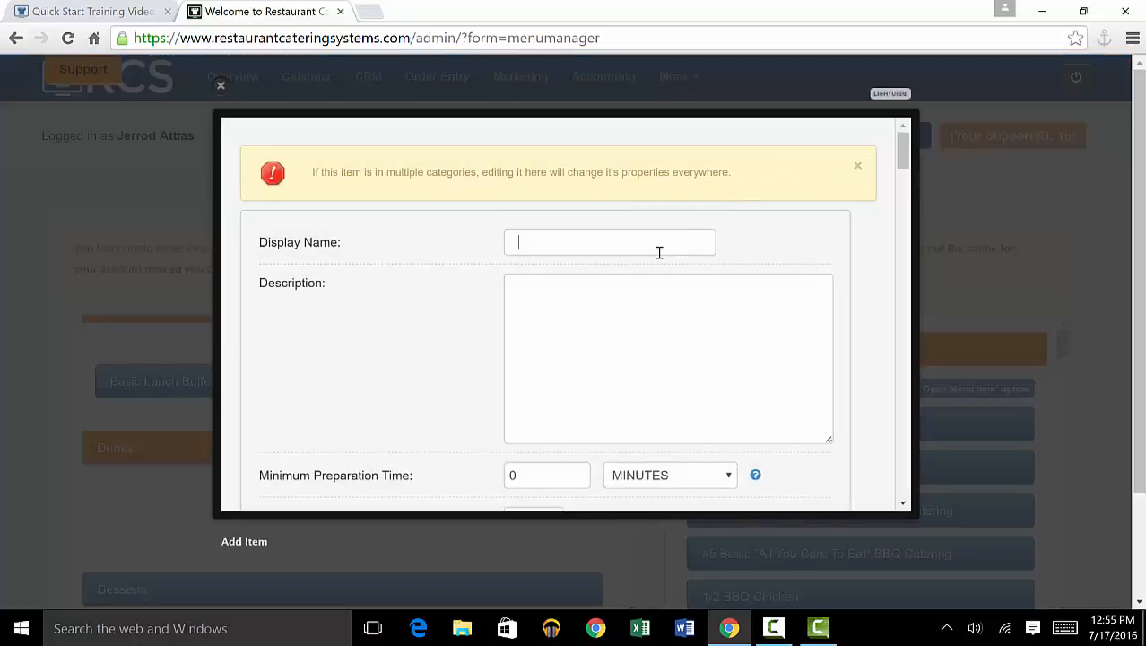
{"action": "type", "text": "Coke by the Can"}
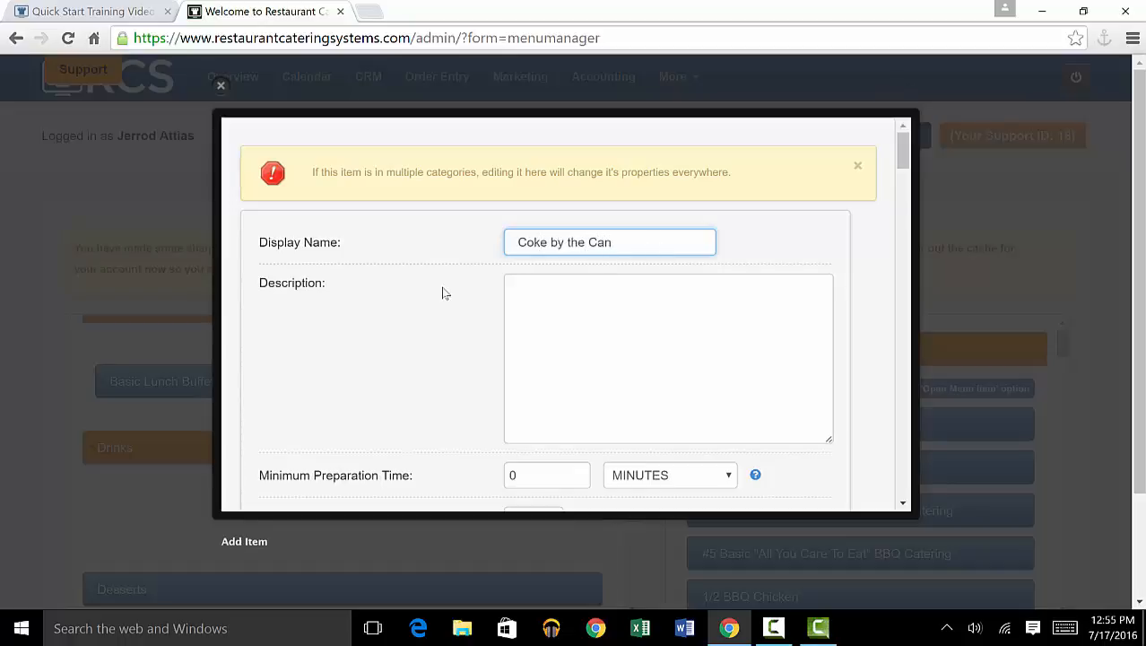
Give the new item a Lunch Catering Menu price named Per Can with the value 1.49 and save it.
{"action": "scroll", "coordinate": [443, 289], "scroll_direction": "down", "scroll_amount": 1}
{"action": "scroll", "coordinate": [452, 309], "scroll_direction": "down", "scroll_amount": 1}
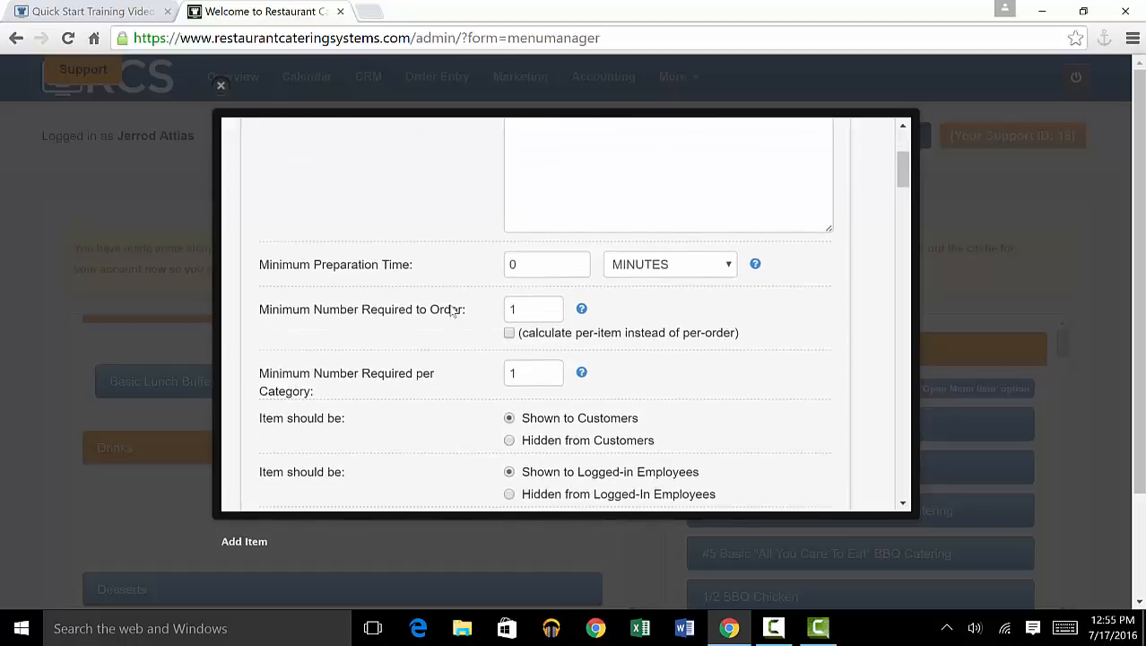
{"action": "scroll", "coordinate": [422, 294], "scroll_direction": "down", "scroll_amount": 1}
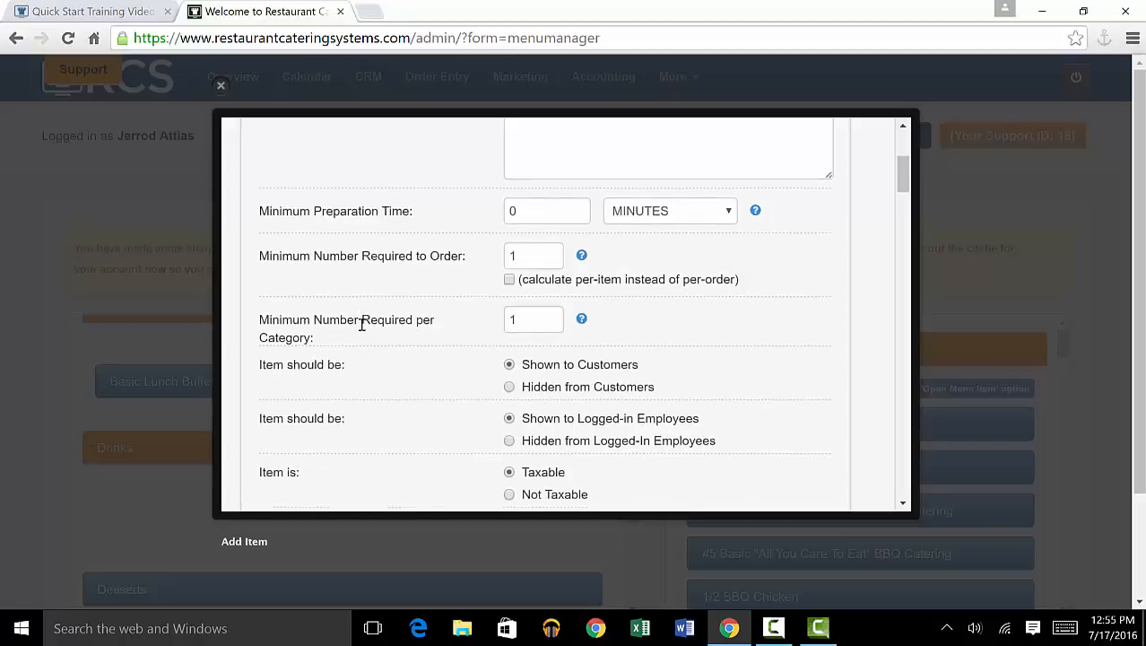
{"action": "scroll", "coordinate": [360, 323], "scroll_direction": "down", "scroll_amount": 2}
{"action": "scroll", "coordinate": [417, 280], "scroll_direction": "down", "scroll_amount": 10}
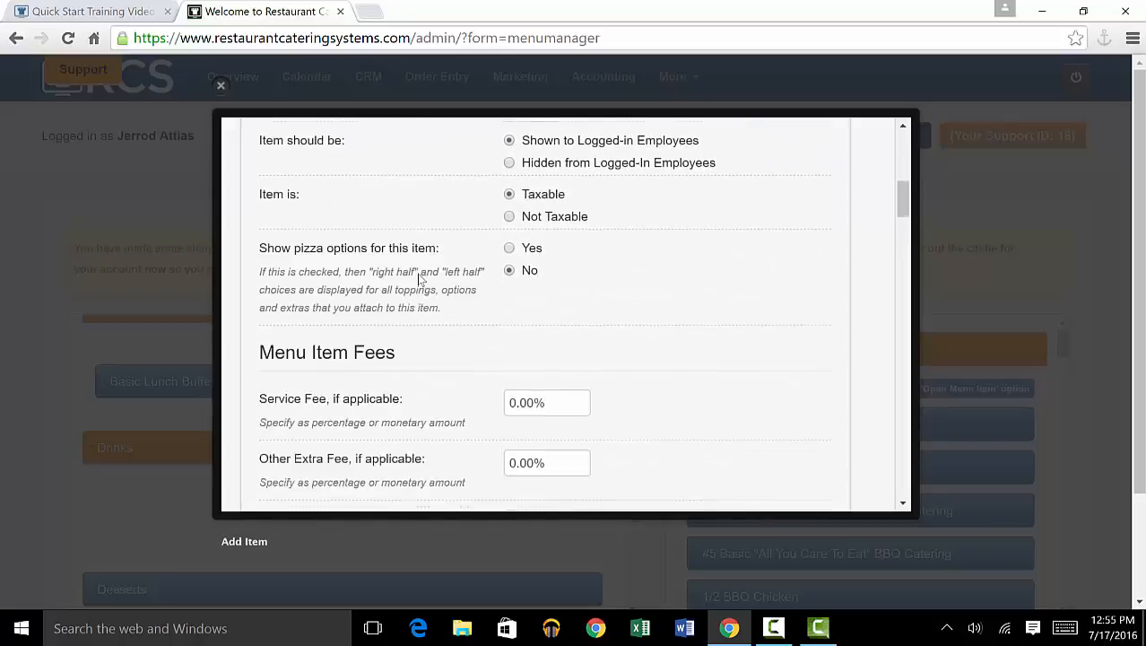
{"action": "scroll", "coordinate": [419, 274], "scroll_direction": "down", "scroll_amount": 12}
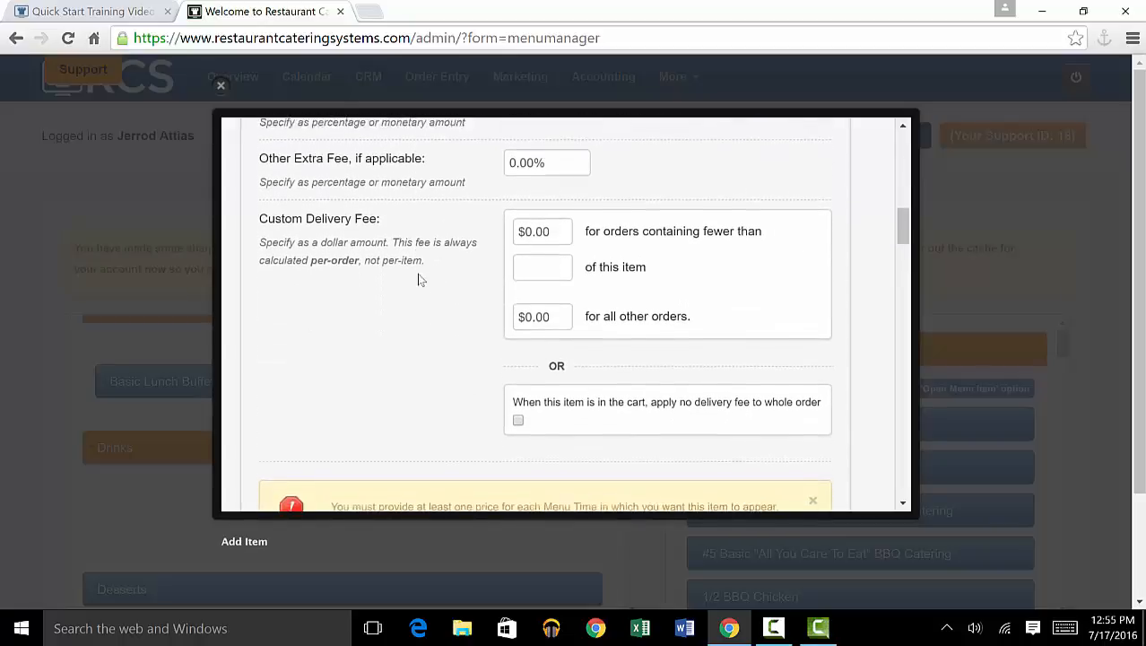
{"action": "scroll", "coordinate": [419, 274], "scroll_direction": "down", "scroll_amount": 3}
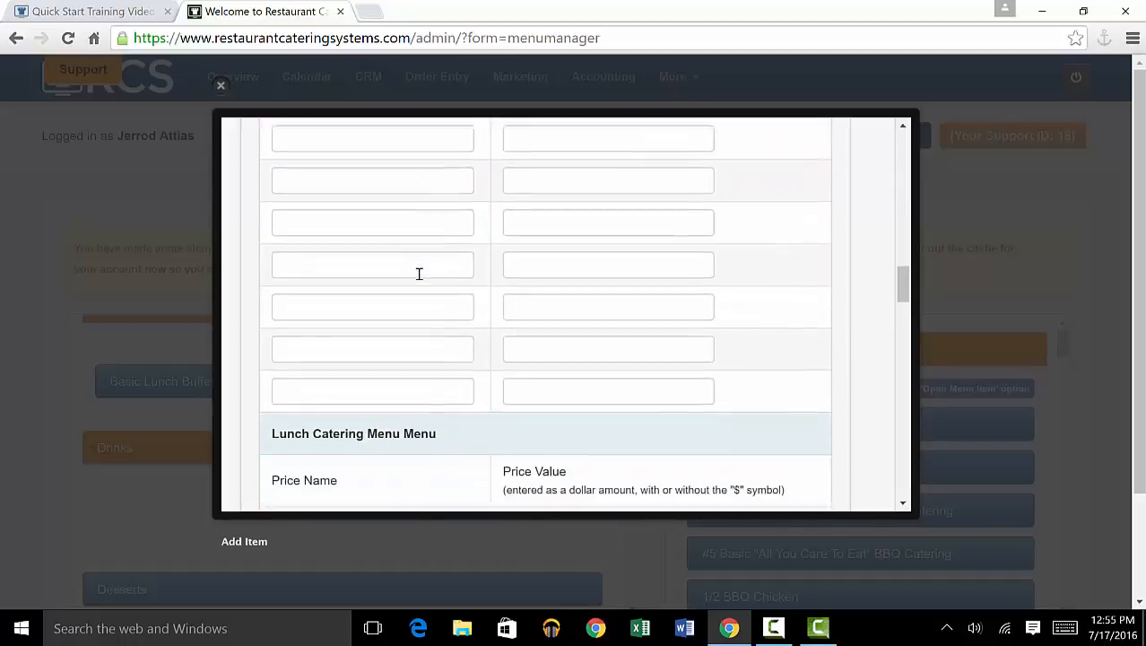
{"action": "scroll", "coordinate": [448, 363], "scroll_direction": "down", "scroll_amount": 4}
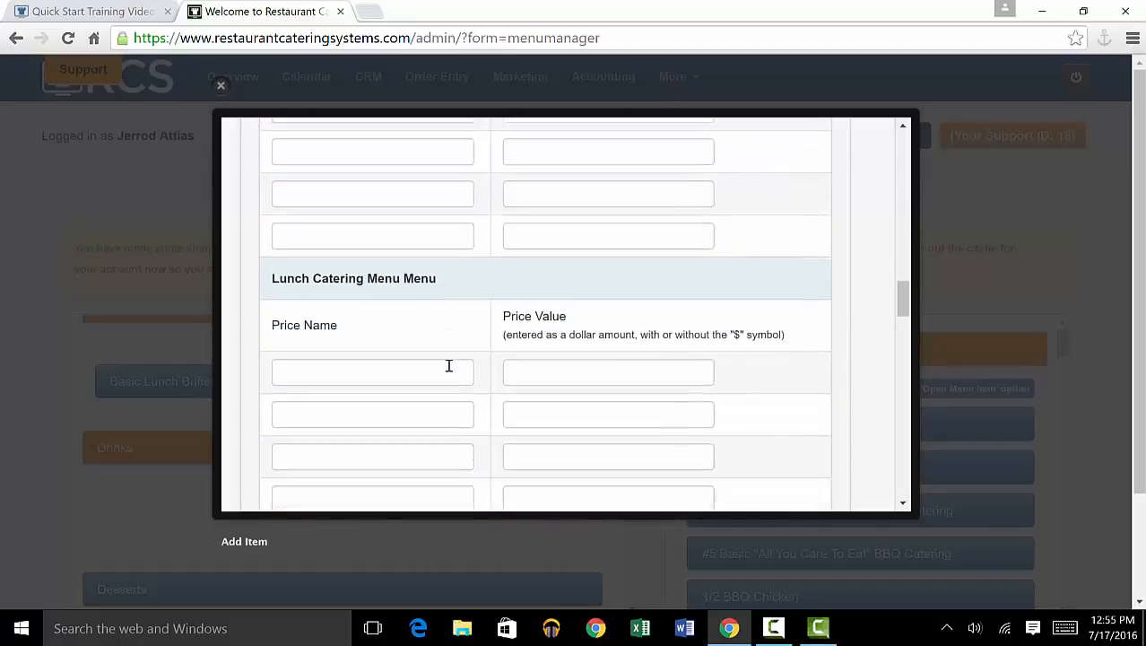
{"action": "scroll", "coordinate": [380, 327], "scroll_direction": "down", "scroll_amount": 1}
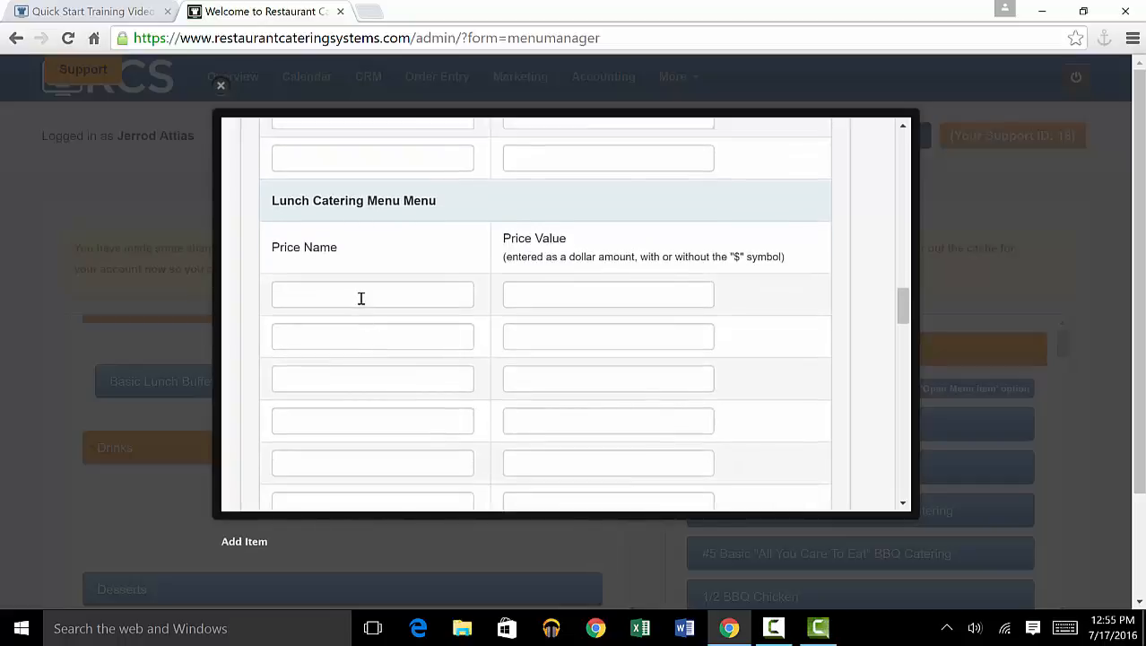
{"action": "left_click", "coordinate": [360, 296]}
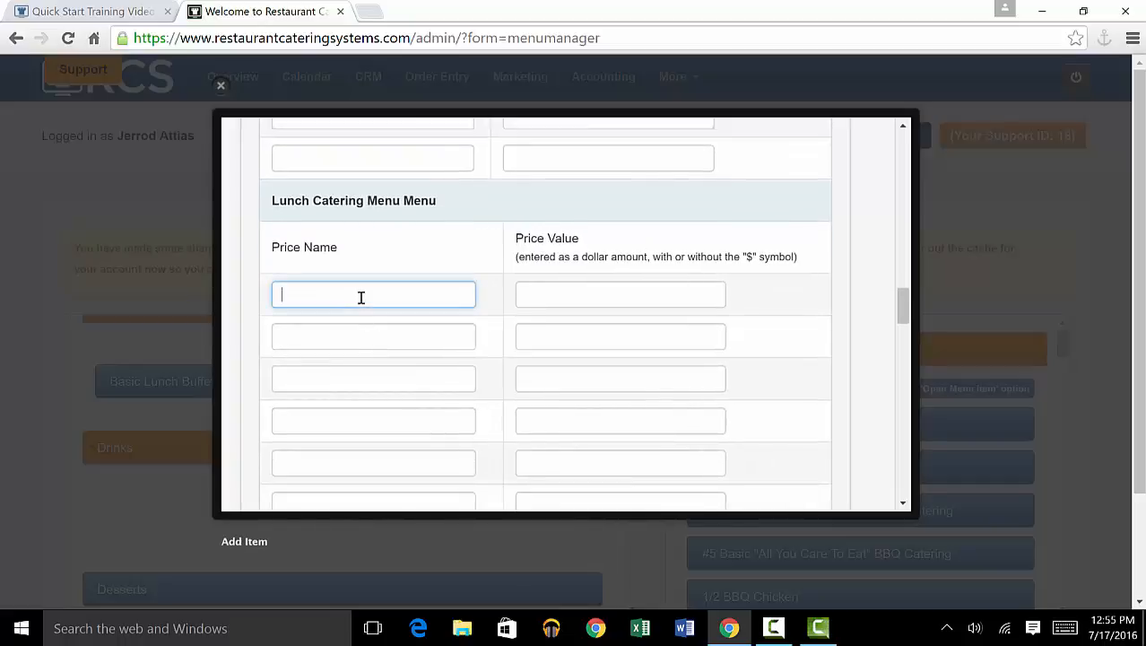
{"action": "type", "text": "Per Can"}
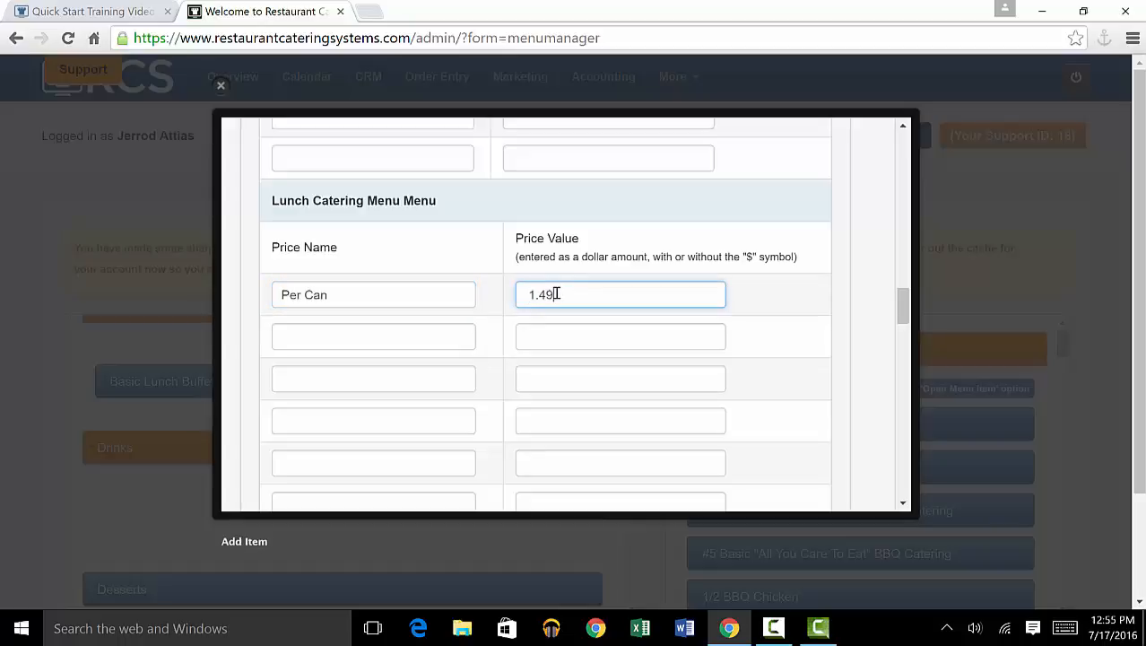
{"action": "scroll", "coordinate": [753, 297], "scroll_direction": "down", "scroll_amount": 10}
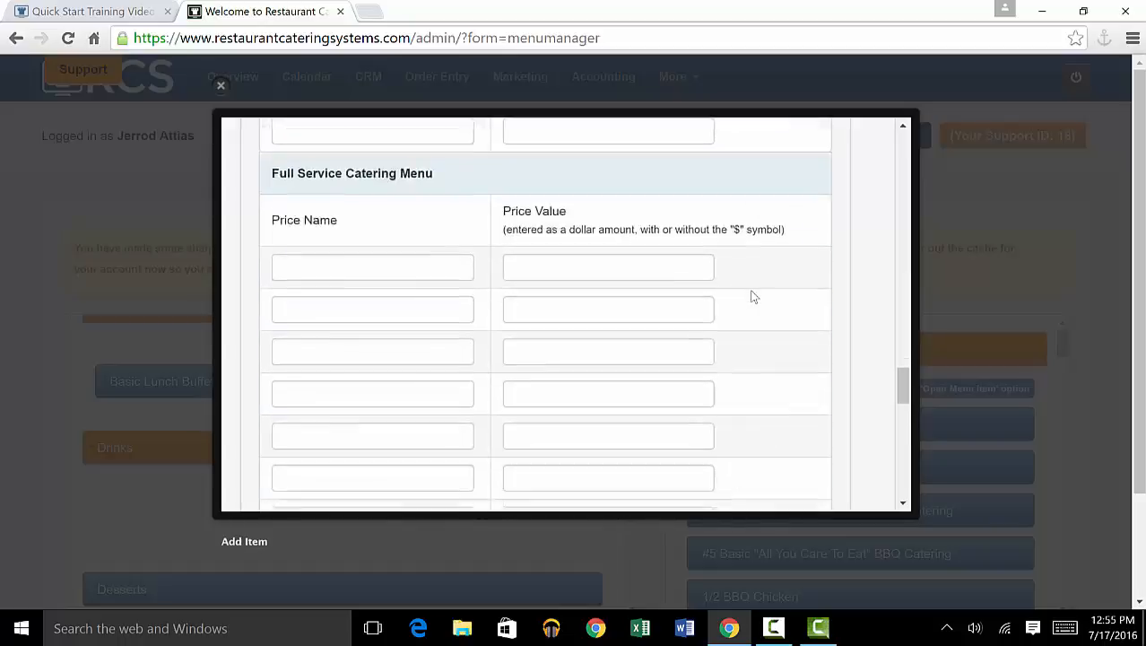
{"action": "scroll", "coordinate": [753, 296], "scroll_direction": "down", "scroll_amount": 6}
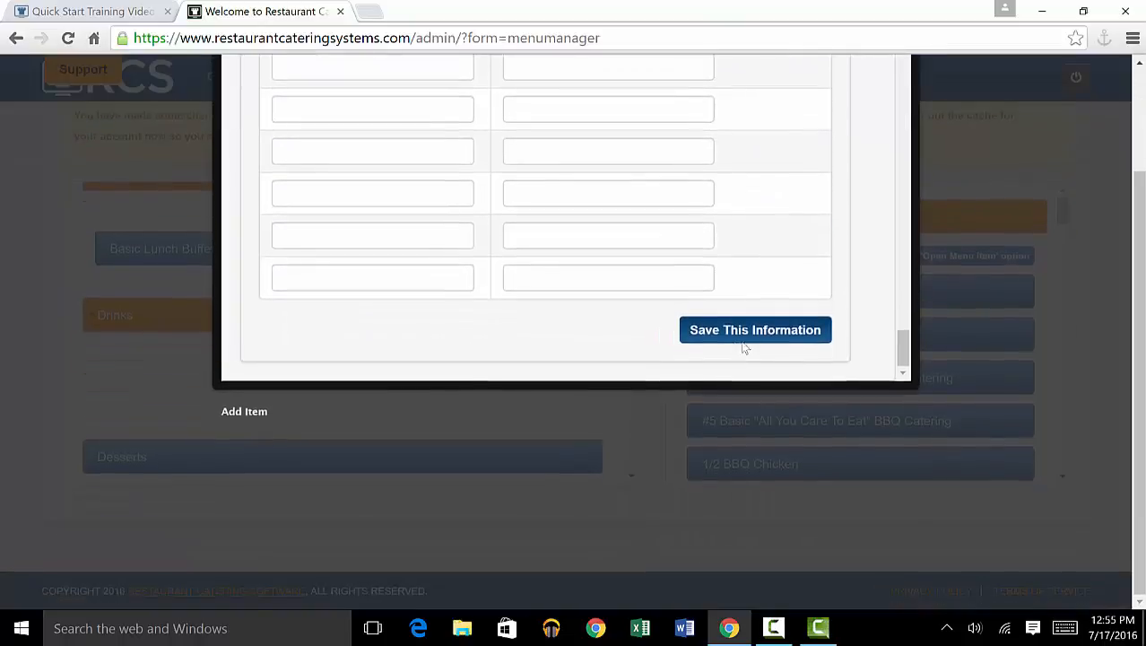
{"action": "left_click", "coordinate": [748, 463]}
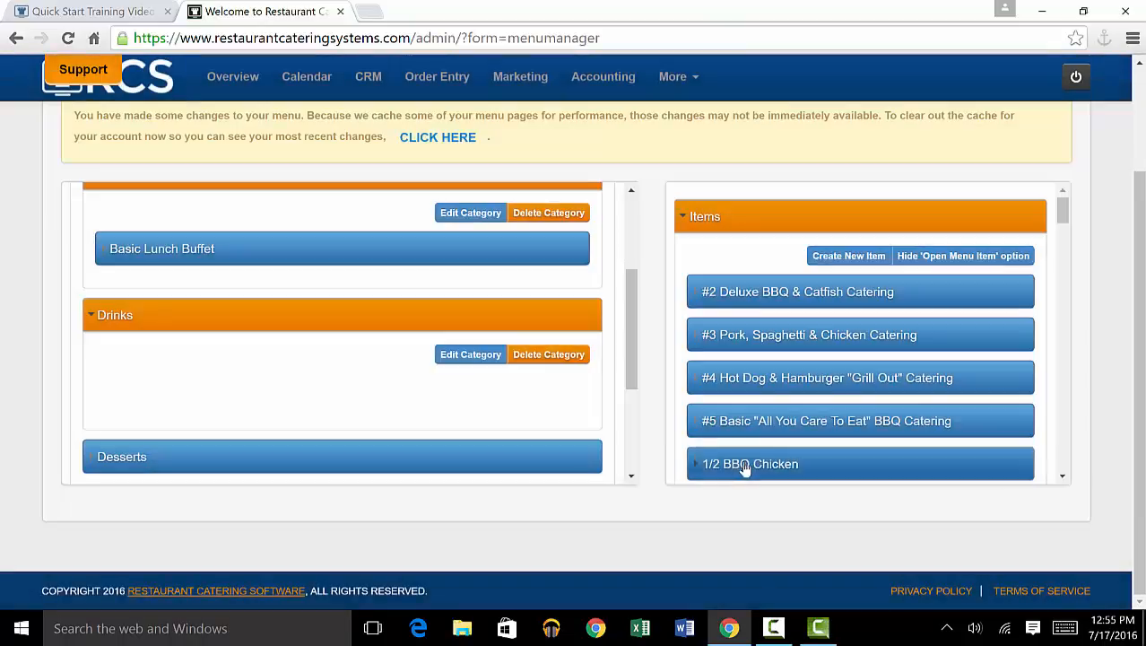
Find Coke by the Can among the existing items and place it in the lunch menu's Drinks category.
{"action": "scroll", "coordinate": [805, 371], "scroll_direction": "down", "scroll_amount": 4}
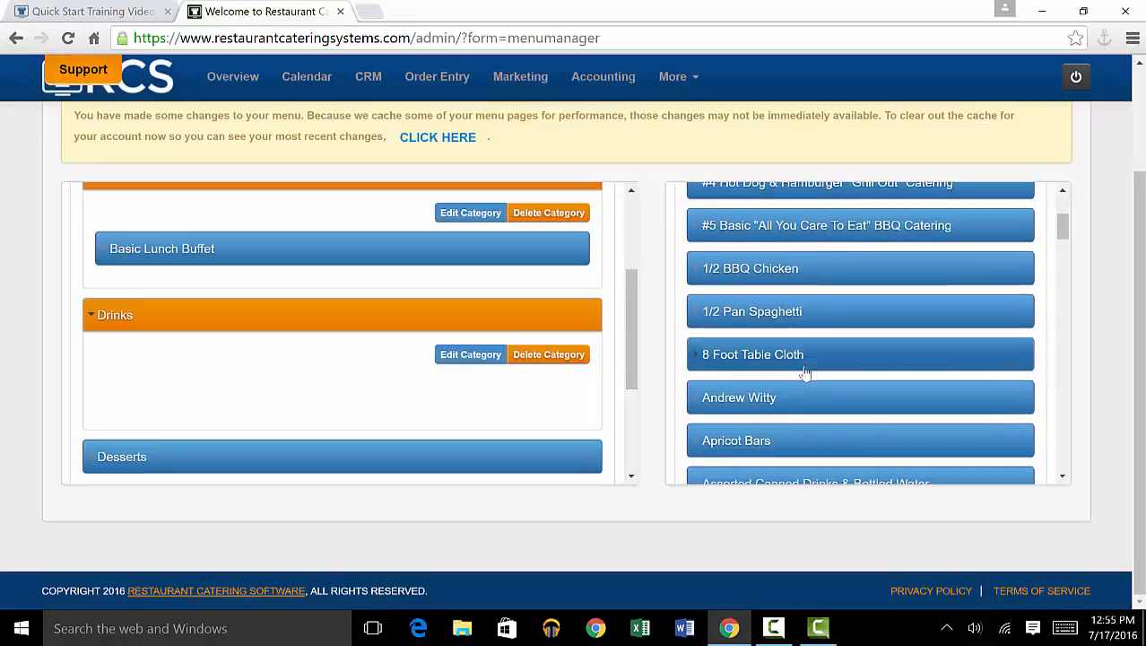
{"action": "scroll", "coordinate": [806, 371], "scroll_direction": "down", "scroll_amount": 5}
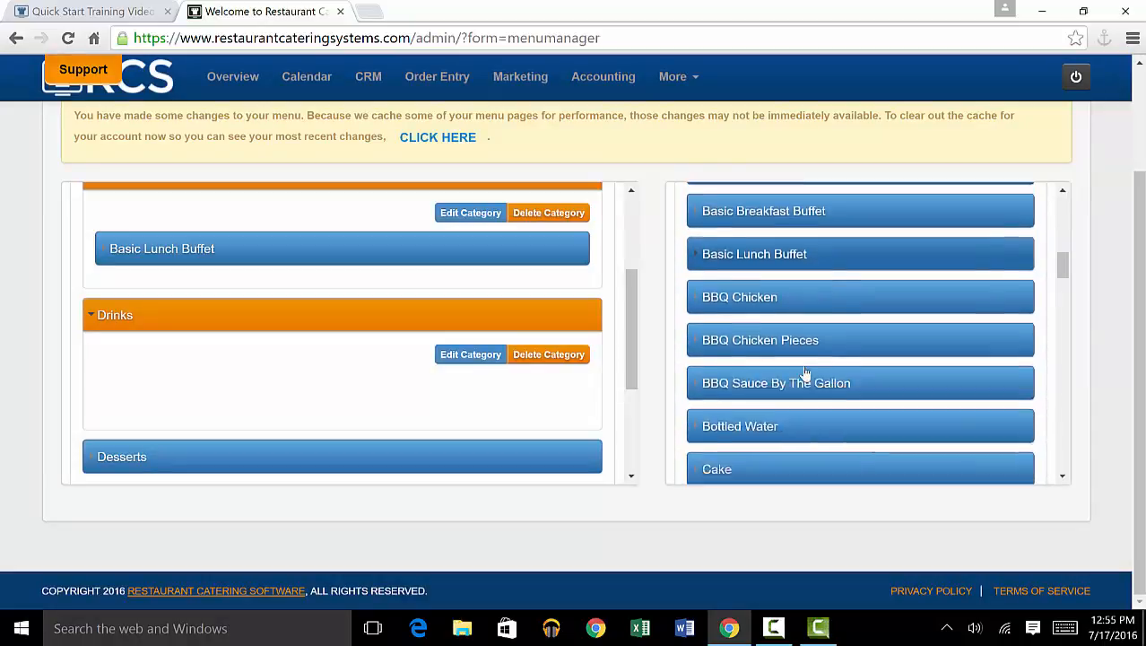
{"action": "scroll", "coordinate": [806, 372], "scroll_direction": "down", "scroll_amount": 5}
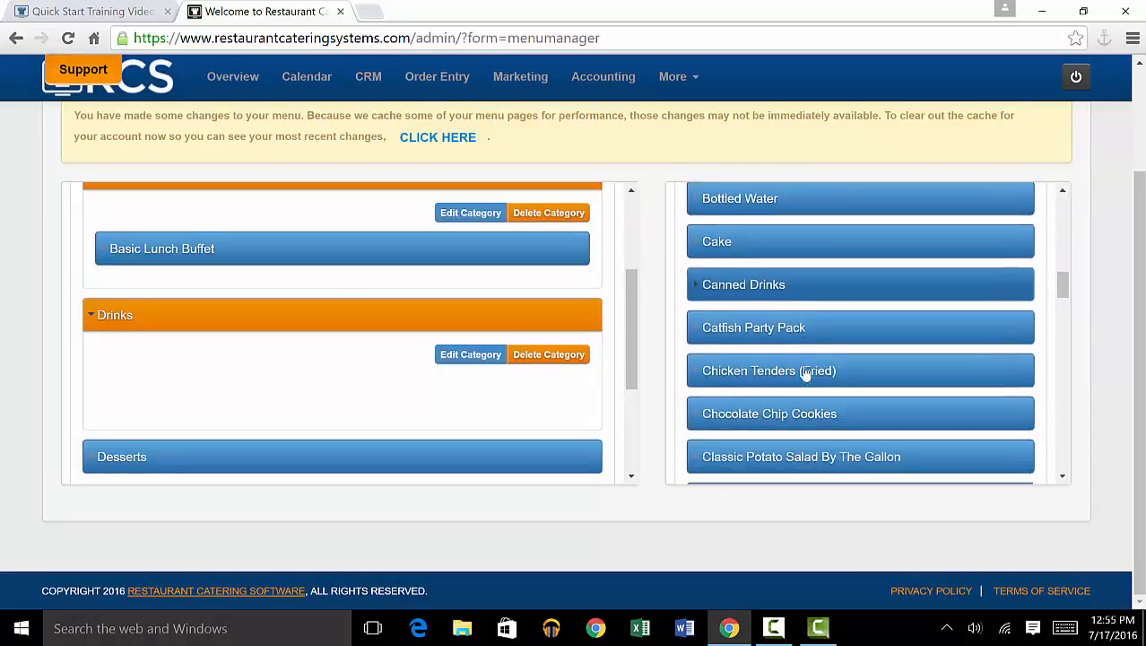
{"action": "scroll", "coordinate": [806, 371], "scroll_direction": "down", "scroll_amount": 1}
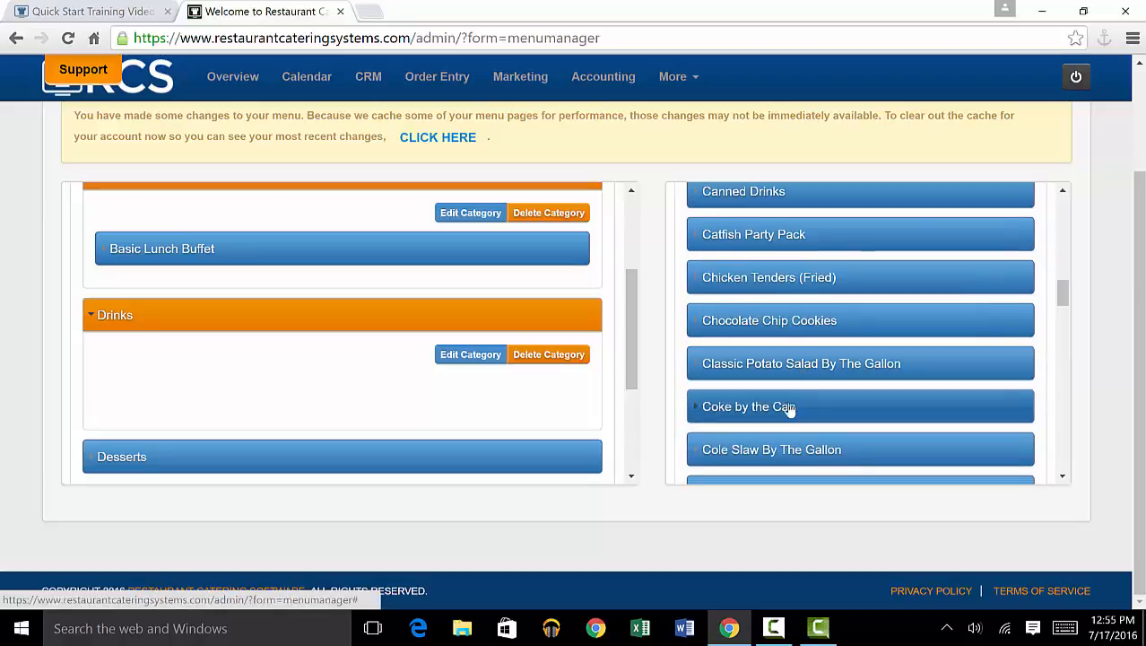
{"action": "left_click_drag", "start_coordinate": [789, 408], "coordinate": [312, 396]}
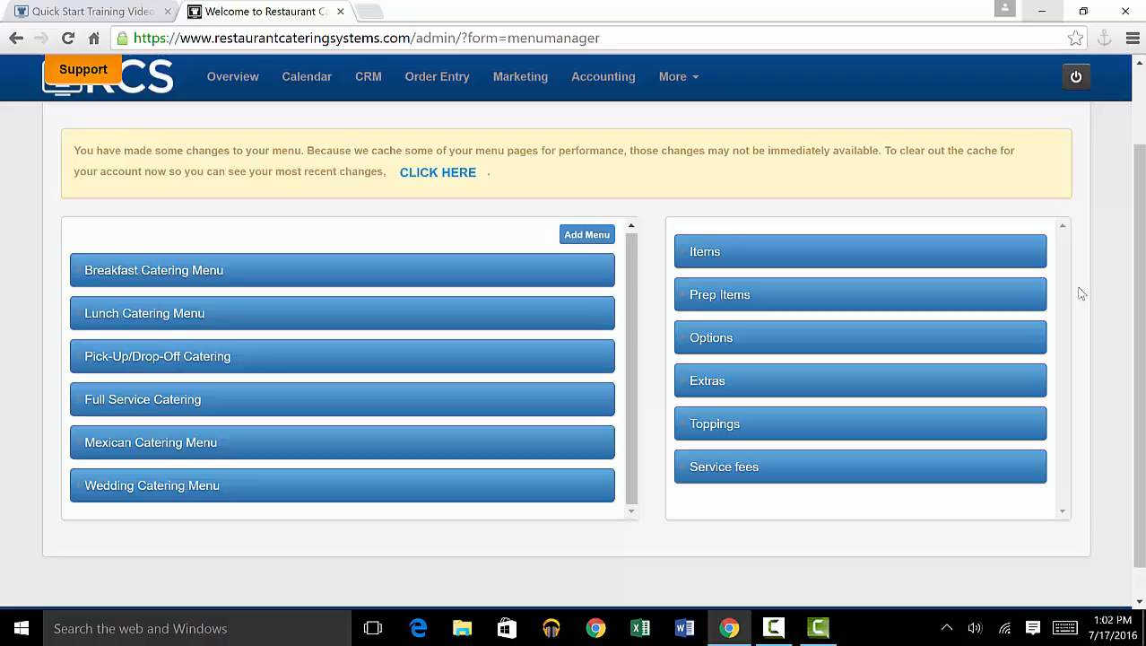
Expand the list of existing extras, view the form for creating a new extra and close it without saving.
{"action": "left_click", "coordinate": [880, 388]}
{"action": "scroll", "coordinate": [933, 466], "scroll_direction": "down", "scroll_amount": 1}
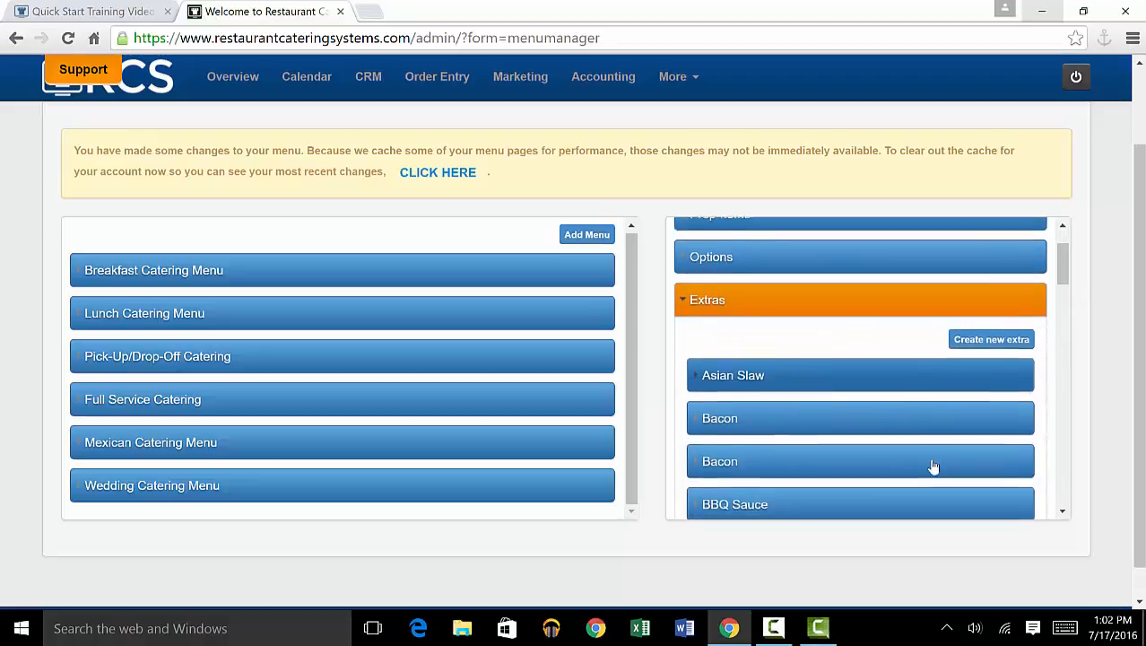
{"action": "scroll", "coordinate": [879, 421], "scroll_direction": "down", "scroll_amount": 1}
{"action": "scroll", "coordinate": [879, 422], "scroll_direction": "up", "scroll_amount": 1}
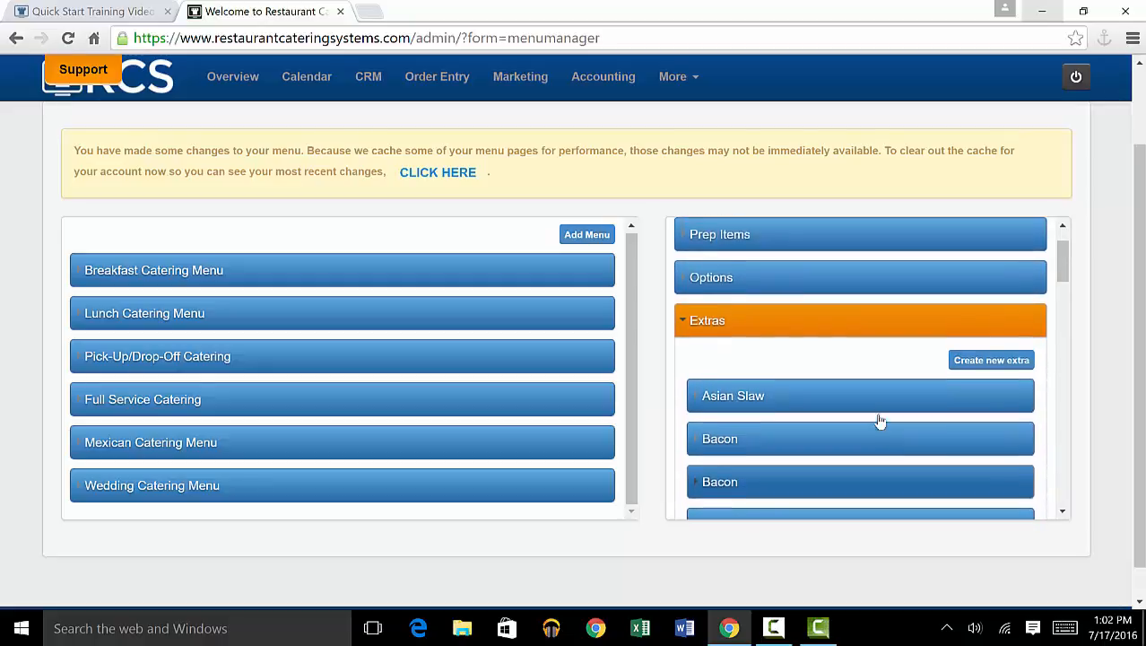
{"action": "left_click", "coordinate": [978, 375]}
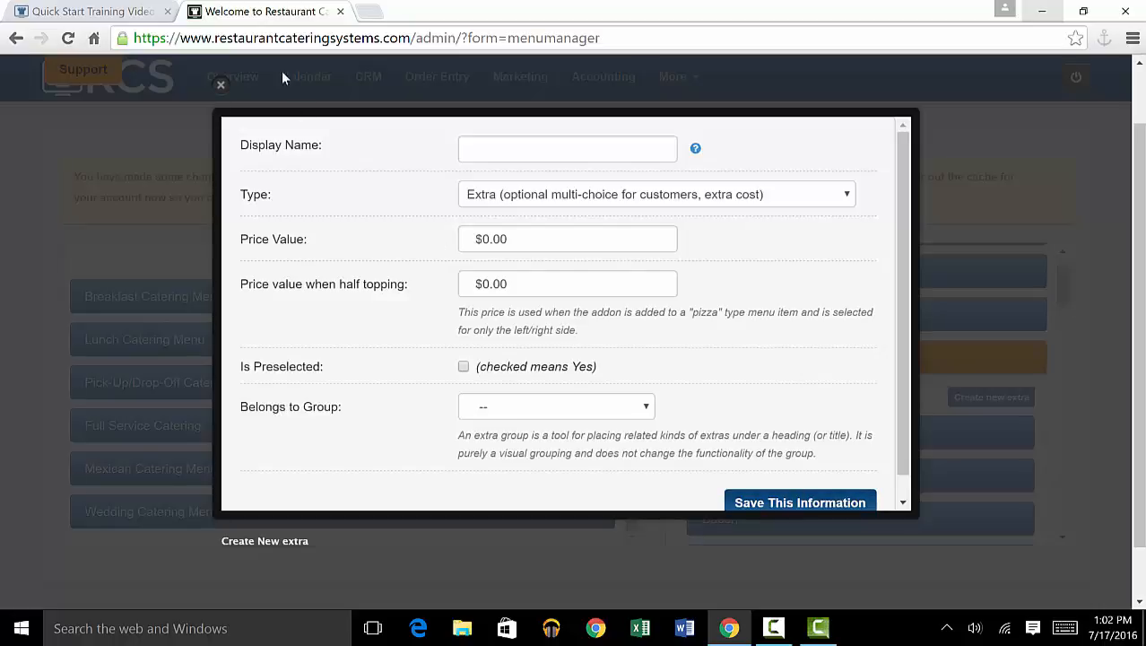
{"action": "left_click", "coordinate": [222, 86]}
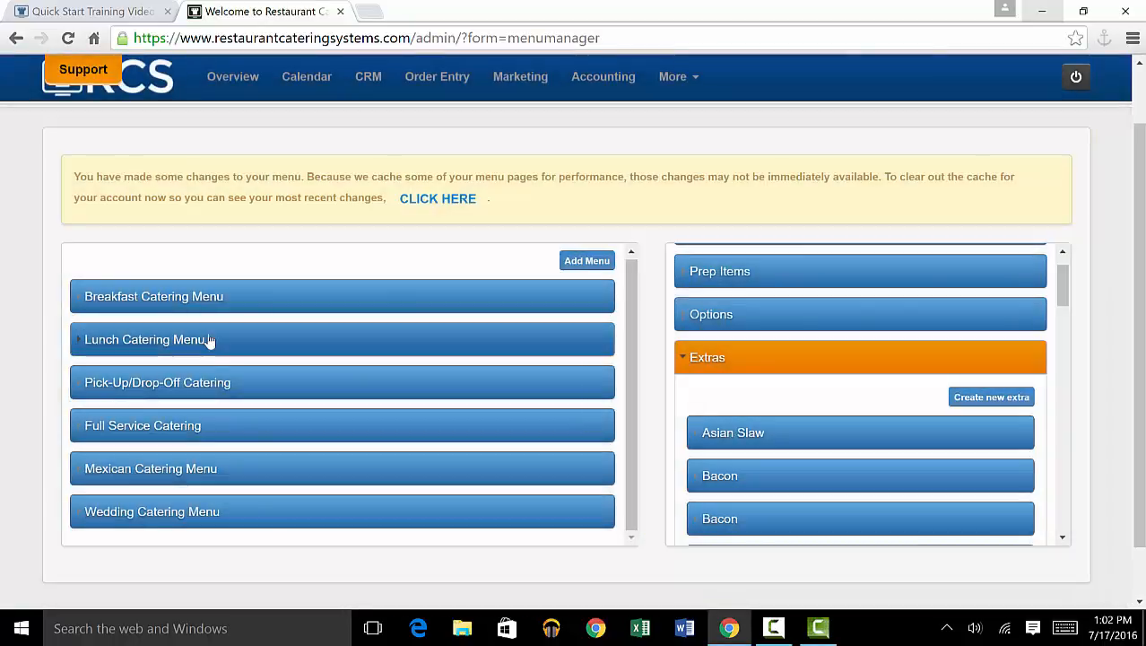
Expand Lunch Catering Menu, its Lunch Packages category and the Basic Lunch Buffet item.
{"action": "left_click", "coordinate": [208, 340]}
{"action": "scroll", "coordinate": [251, 359], "scroll_direction": "down", "scroll_amount": 1}
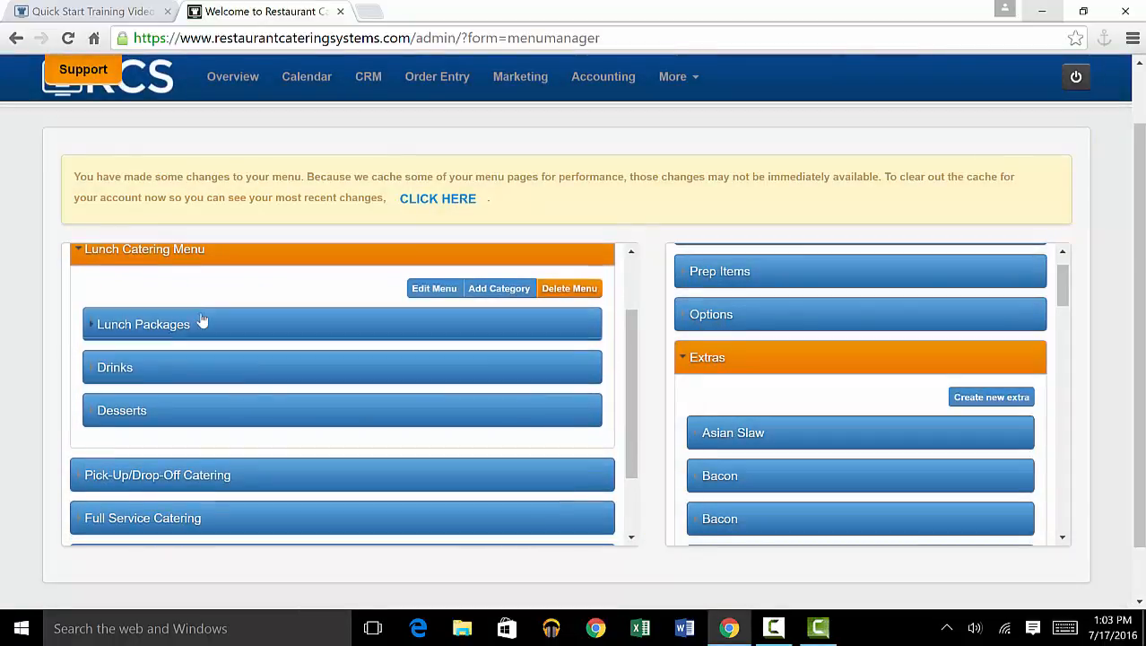
{"action": "left_click", "coordinate": [217, 331]}
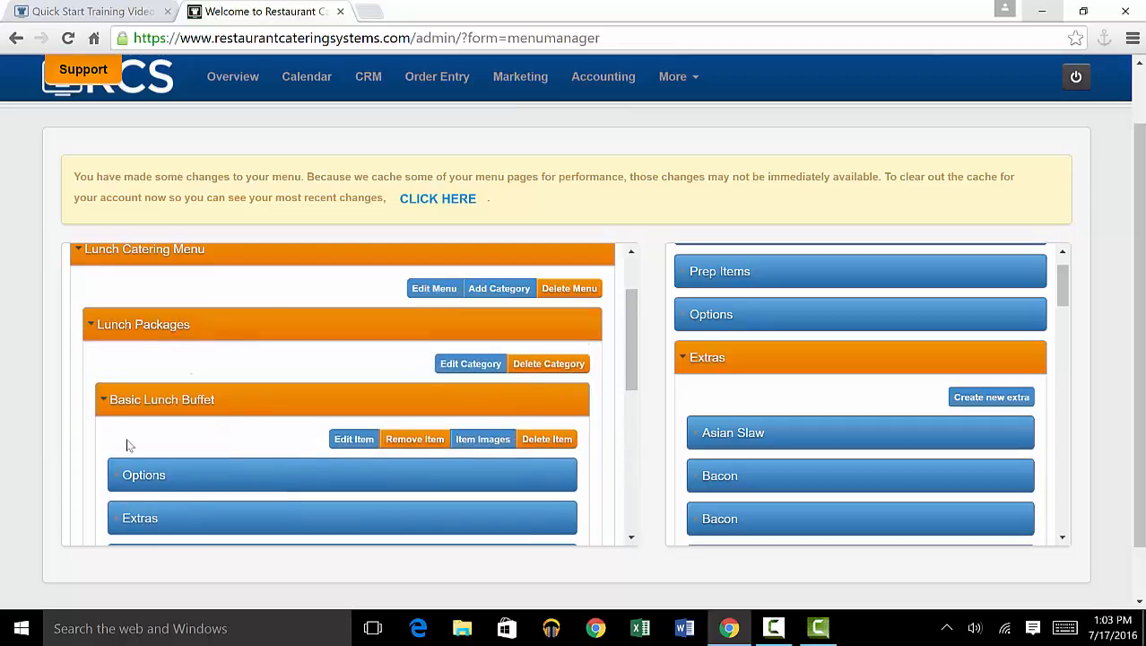
{"action": "scroll", "coordinate": [123, 443], "scroll_direction": "down", "scroll_amount": 1}
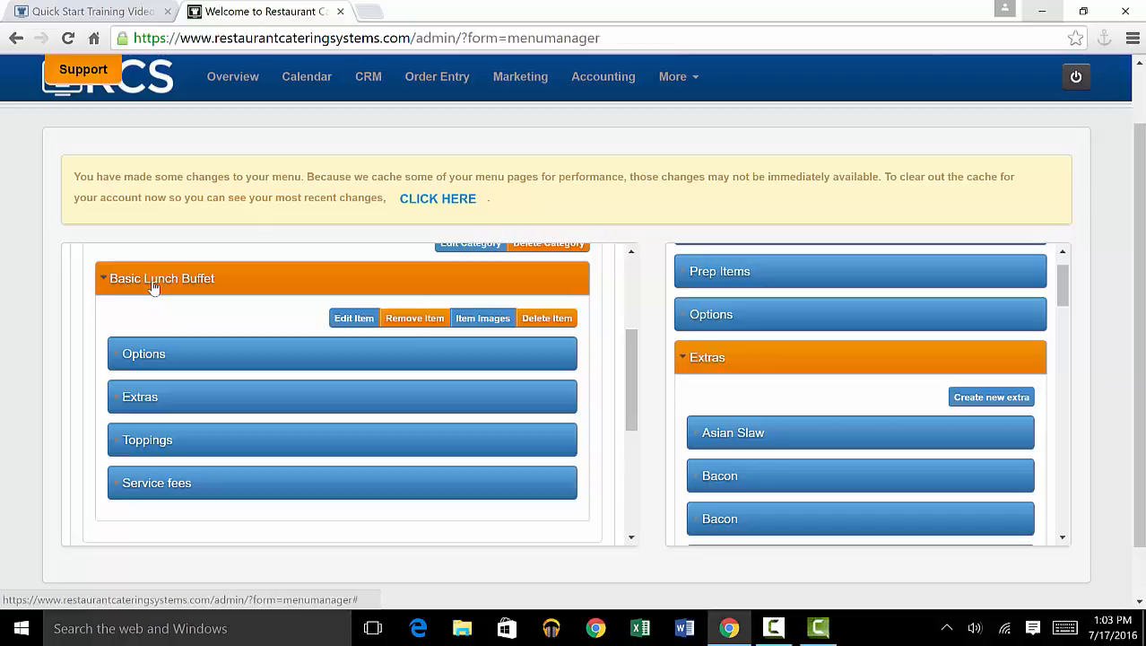
Add the existing BBQ Sauce extra to the Extras section of Basic Lunch Buffet and collapse the section.
{"action": "left_click", "coordinate": [185, 405]}
{"action": "scroll", "coordinate": [824, 440], "scroll_direction": "down", "scroll_amount": 1}
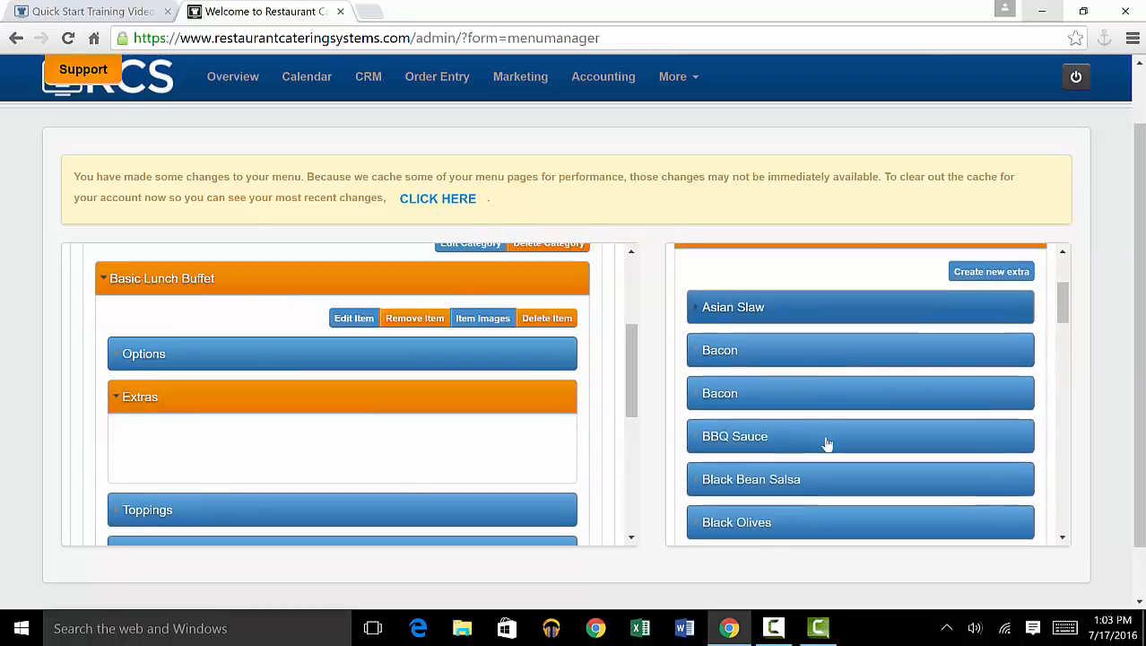
{"action": "left_click_drag", "start_coordinate": [791, 448], "coordinate": [357, 459]}
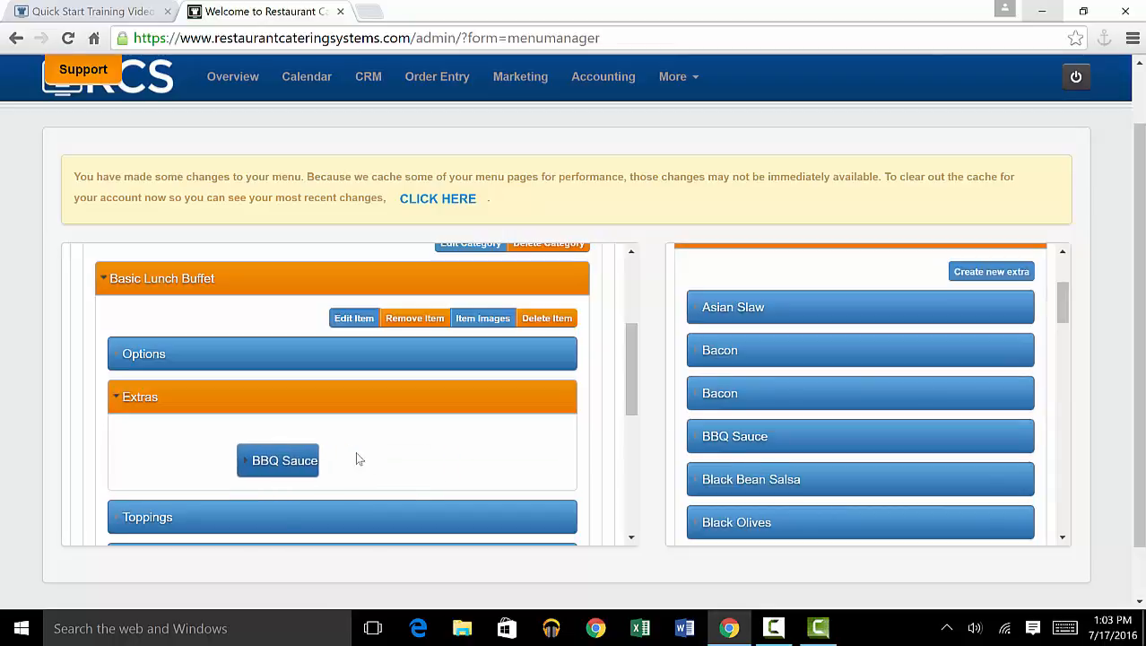
{"action": "left_click", "coordinate": [186, 399]}
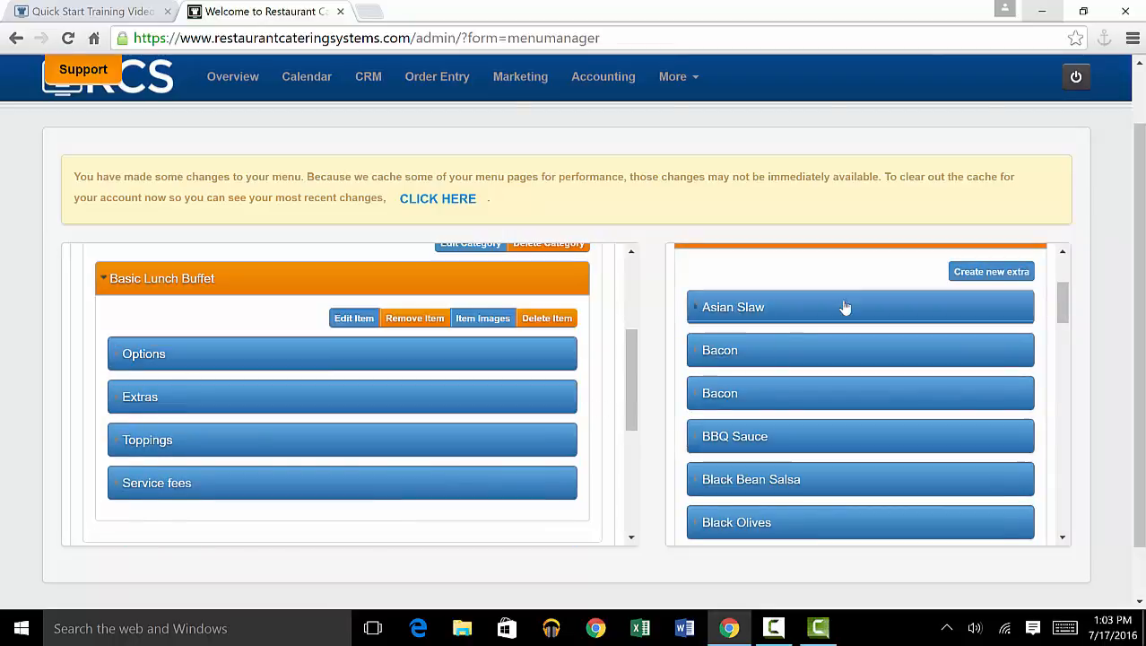
Collapse the list of existing extras and expand the list of existing toppings.
{"action": "scroll", "coordinate": [921, 325], "scroll_direction": "up", "scroll_amount": 1}
{"action": "scroll", "coordinate": [897, 328], "scroll_direction": "up", "scroll_amount": 2}
{"action": "left_click", "coordinate": [876, 325]}
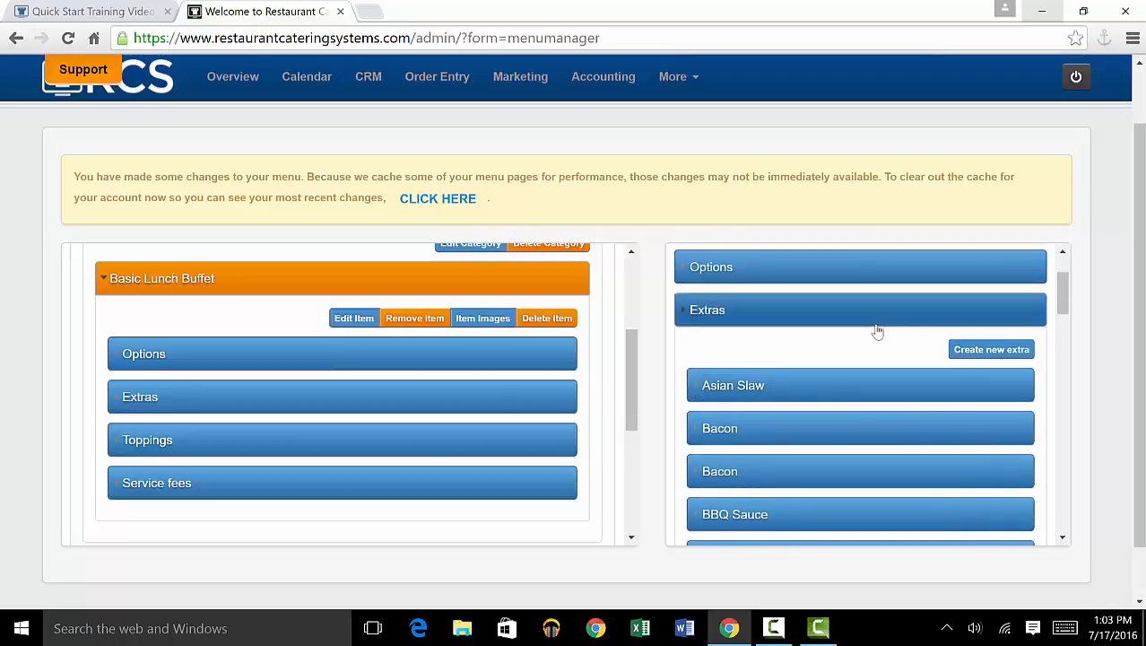
{"action": "left_click", "coordinate": [762, 453]}
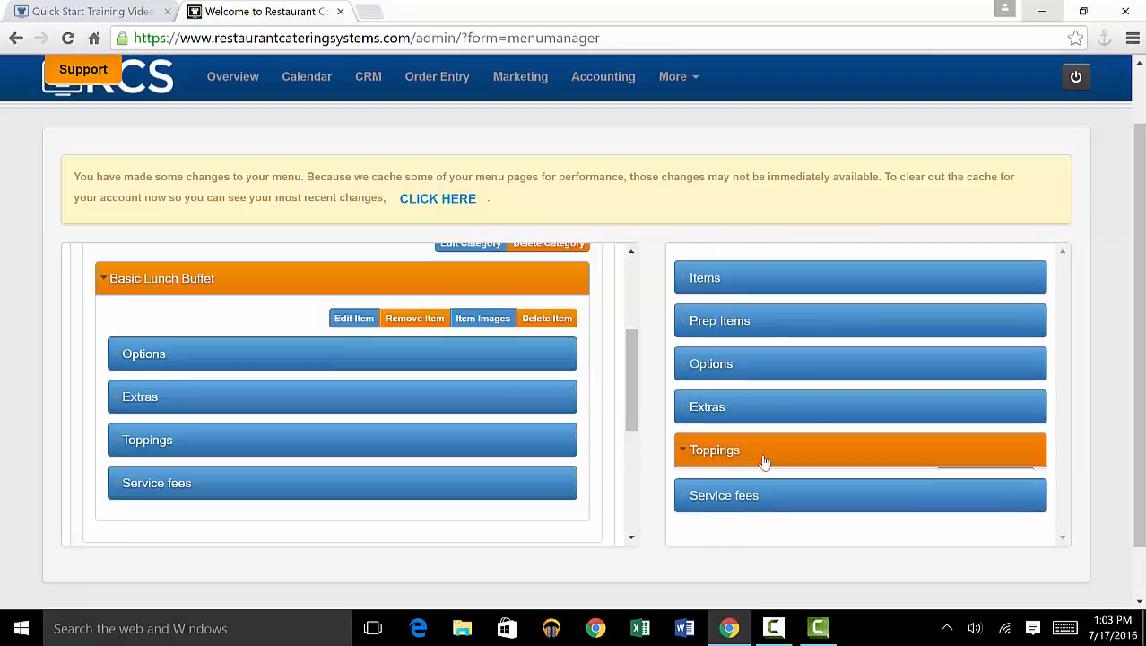
{"action": "scroll", "coordinate": [841, 429], "scroll_direction": "down", "scroll_amount": 1}
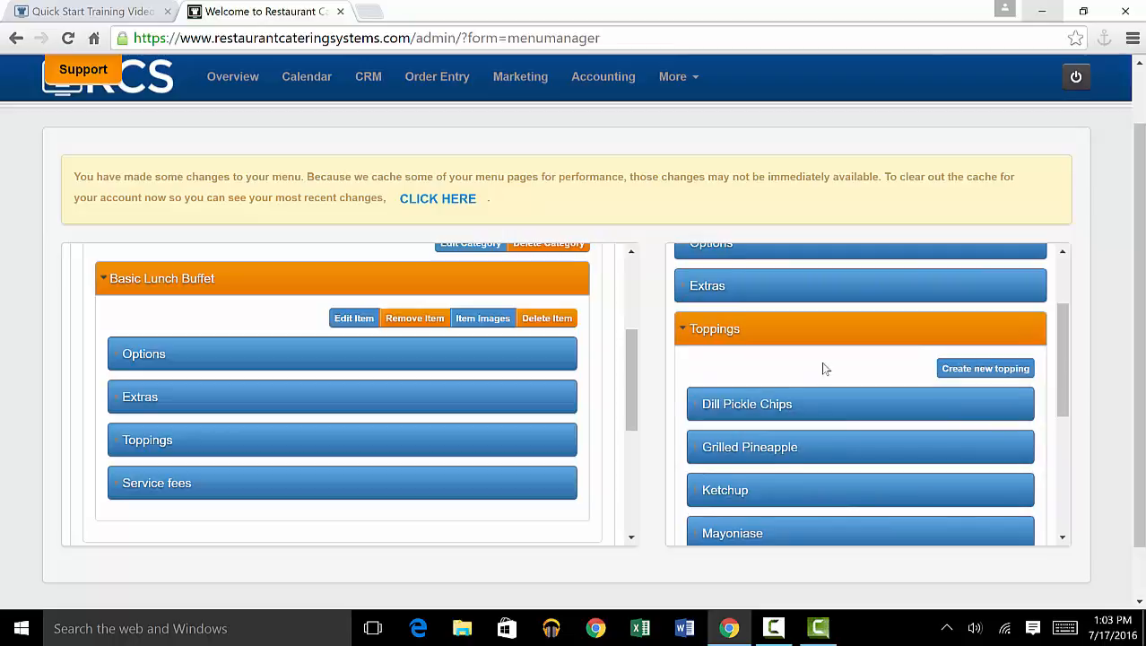
Look through the existing toppings, view the form for creating a new topping and close it without saving.
{"action": "scroll", "coordinate": [821, 363], "scroll_direction": "down", "scroll_amount": 1}
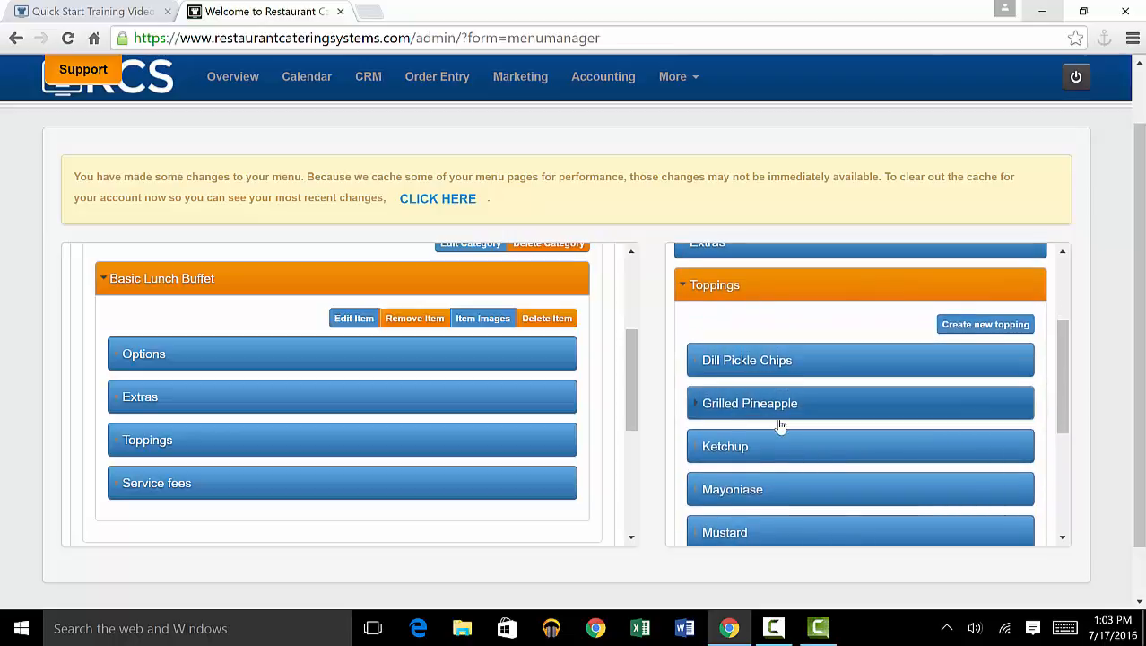
{"action": "scroll", "coordinate": [780, 423], "scroll_direction": "down", "scroll_amount": 2}
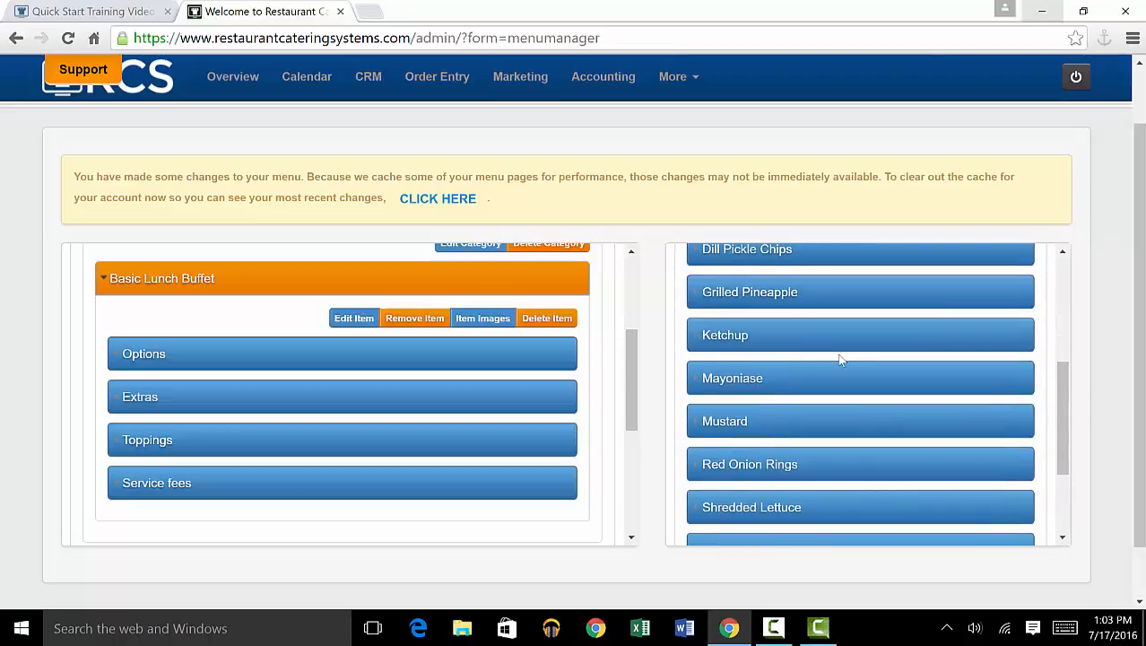
{"action": "scroll", "coordinate": [841, 361], "scroll_direction": "up", "scroll_amount": 2}
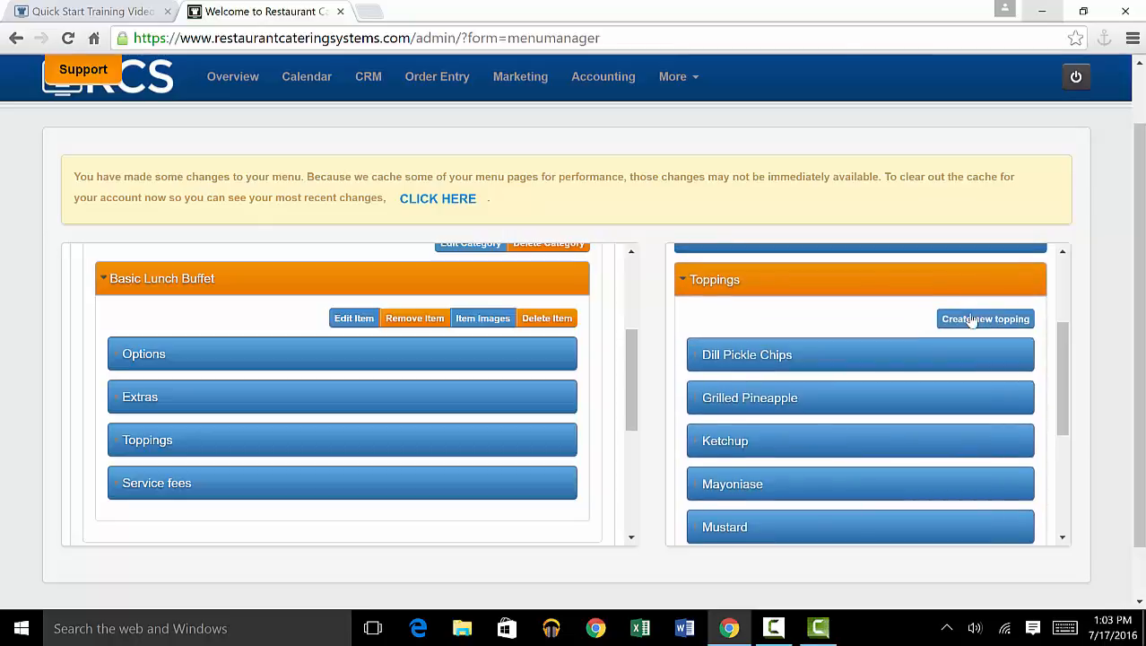
{"action": "left_click", "coordinate": [972, 321]}
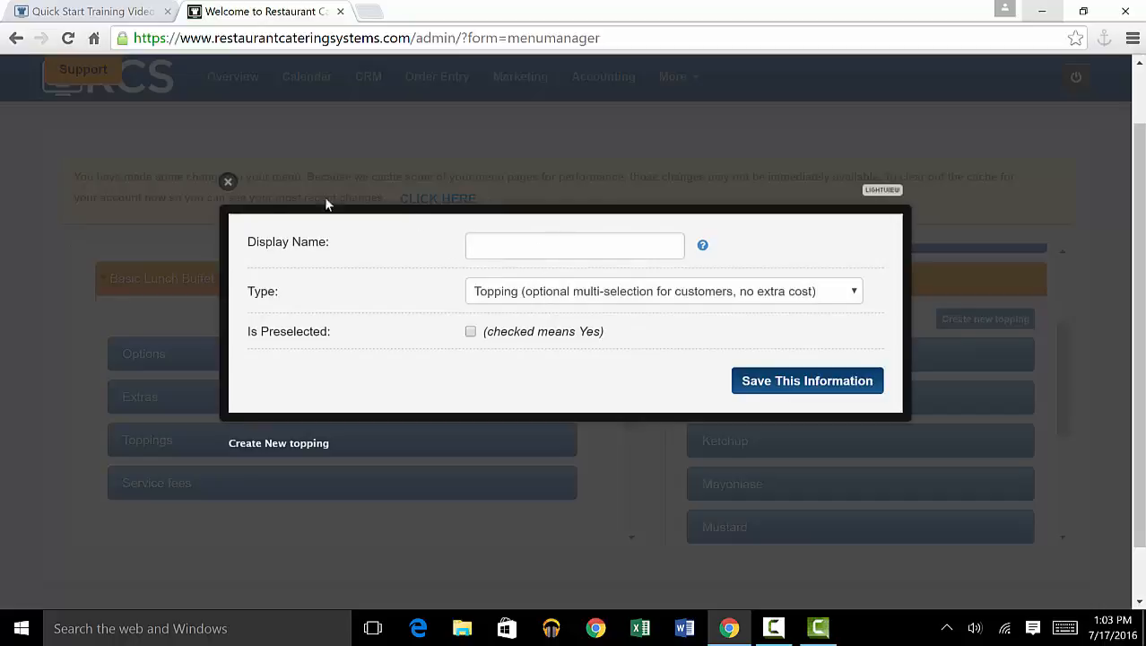
{"action": "left_click", "coordinate": [228, 183]}
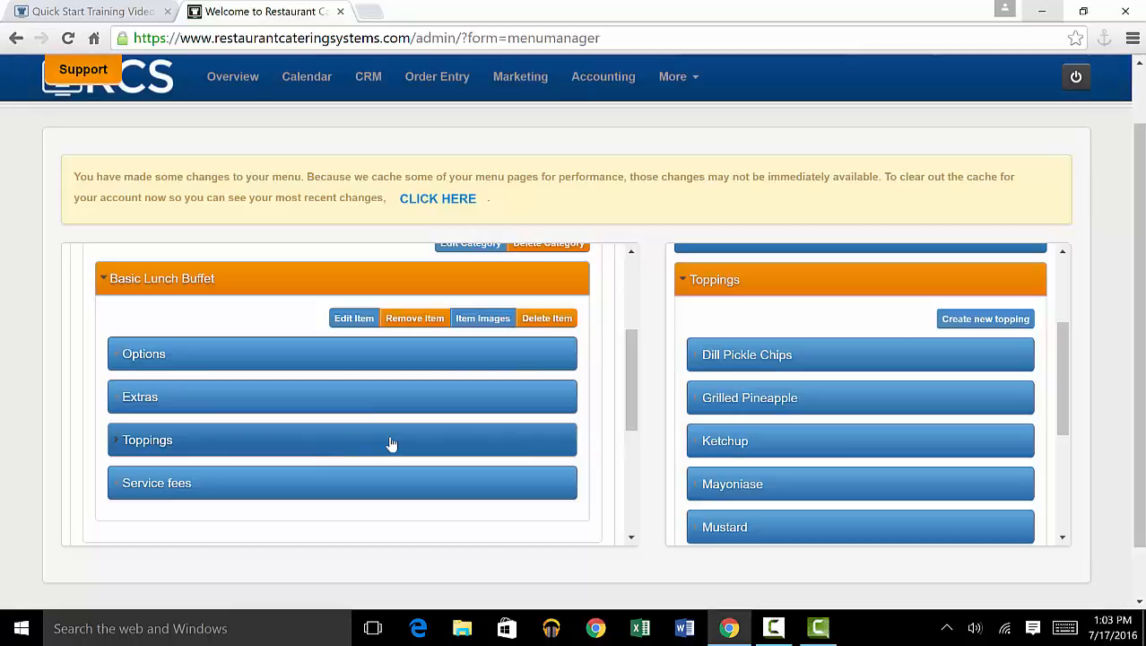
Collapse the list of existing toppings and expand the list of existing service fees.
{"action": "scroll", "coordinate": [391, 443], "scroll_direction": "down", "scroll_amount": 1}
{"action": "left_click", "coordinate": [734, 277]}
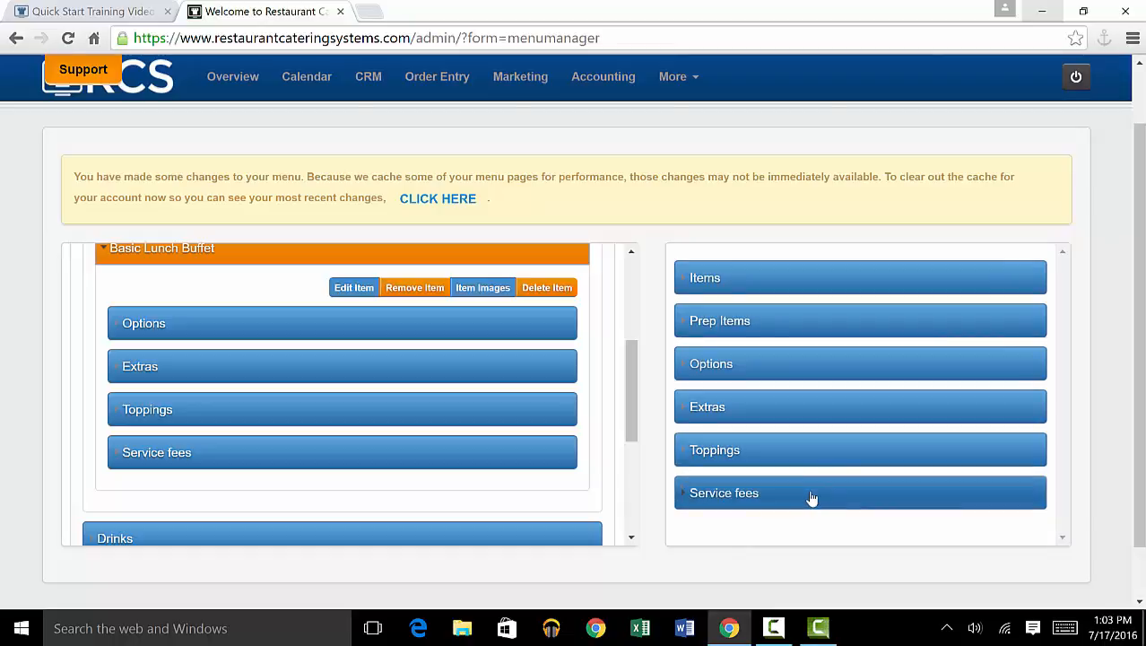
{"action": "left_click", "coordinate": [809, 496]}
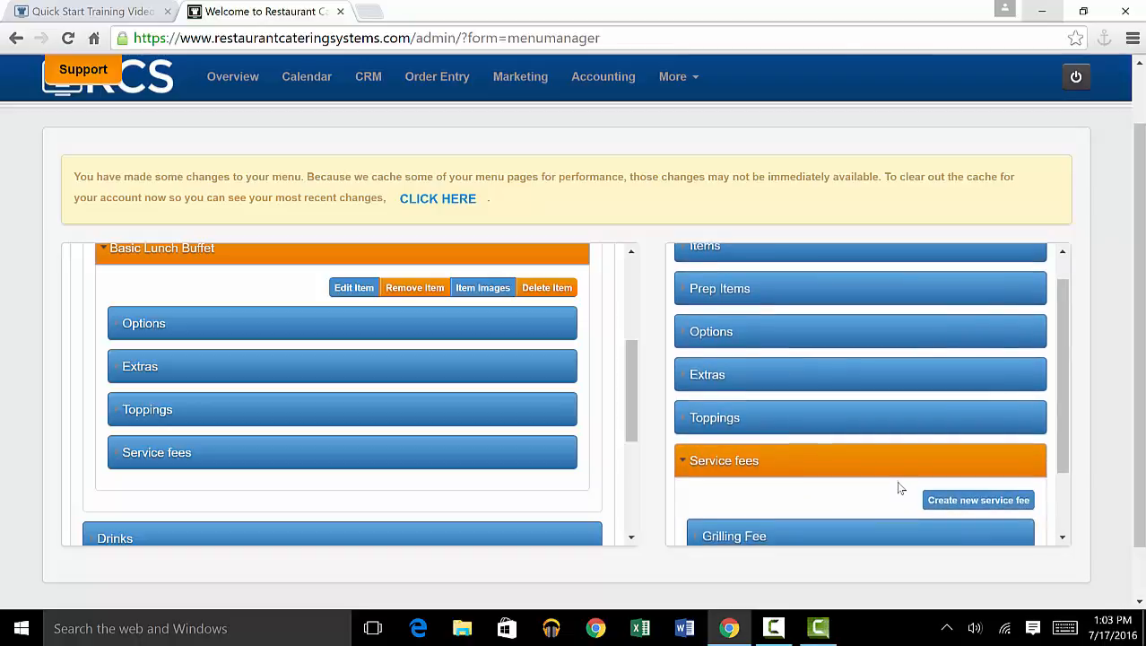
Create a new service fee named Buffett Fee with a price value of $49.99 and save it.
{"action": "scroll", "coordinate": [897, 475], "scroll_direction": "down", "scroll_amount": 2}
{"action": "left_click", "coordinate": [955, 420]}
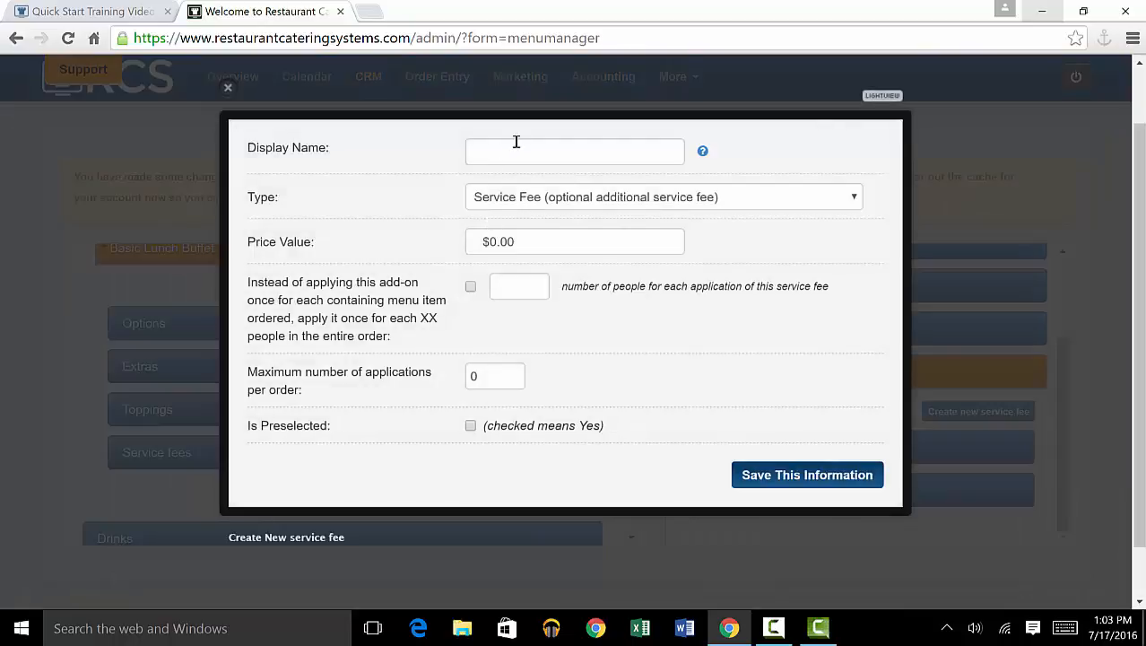
{"action": "left_click", "coordinate": [515, 144]}
{"action": "type", "text": "Buffett Fee"}
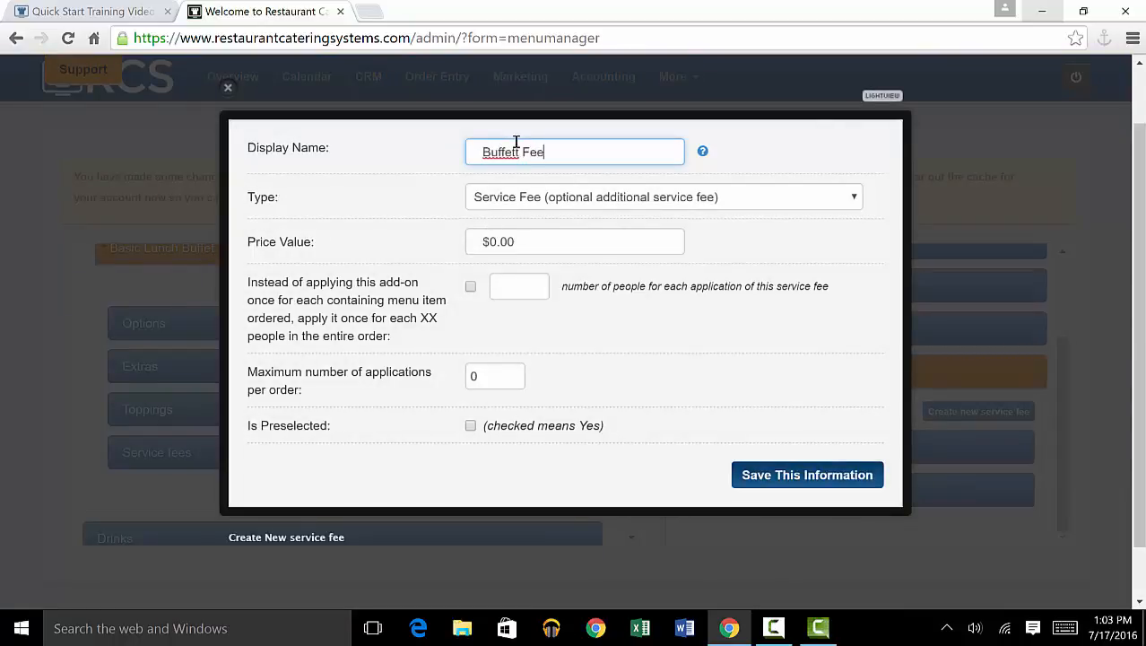
{"action": "left_click", "coordinate": [514, 242]}
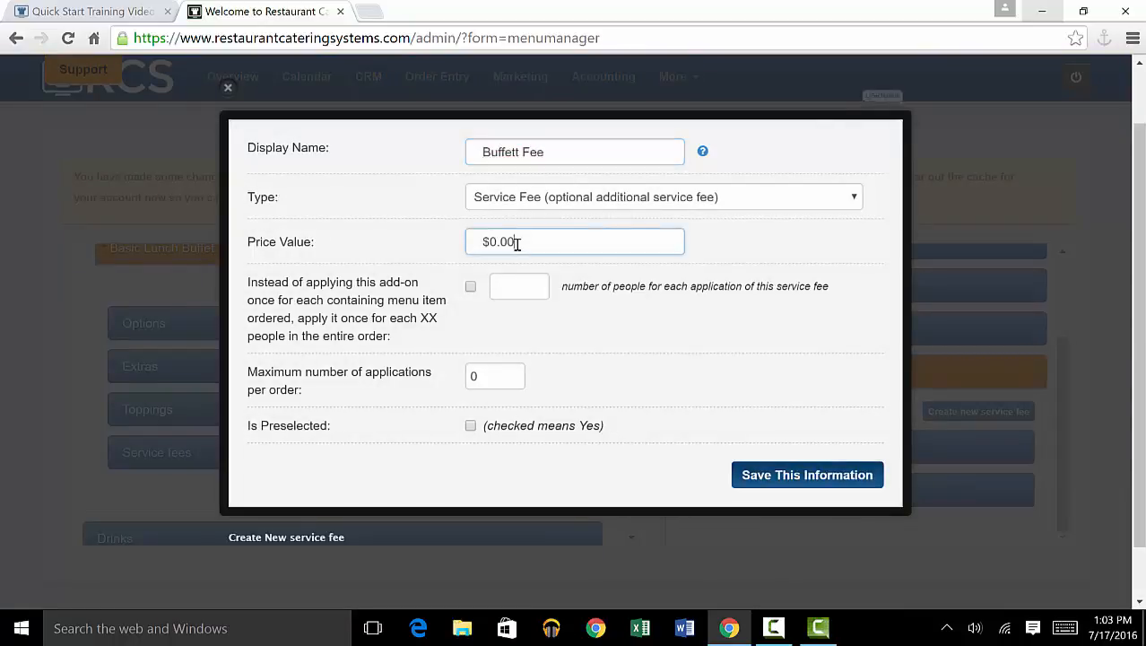
{"action": "key", "text": "BackSpace"}
{"action": "key", "text": "BackSpace"}
{"action": "key", "text": "BackSpace"}
{"action": "key", "text": "BackSpace"}
{"action": "type", "text": "49.99"}
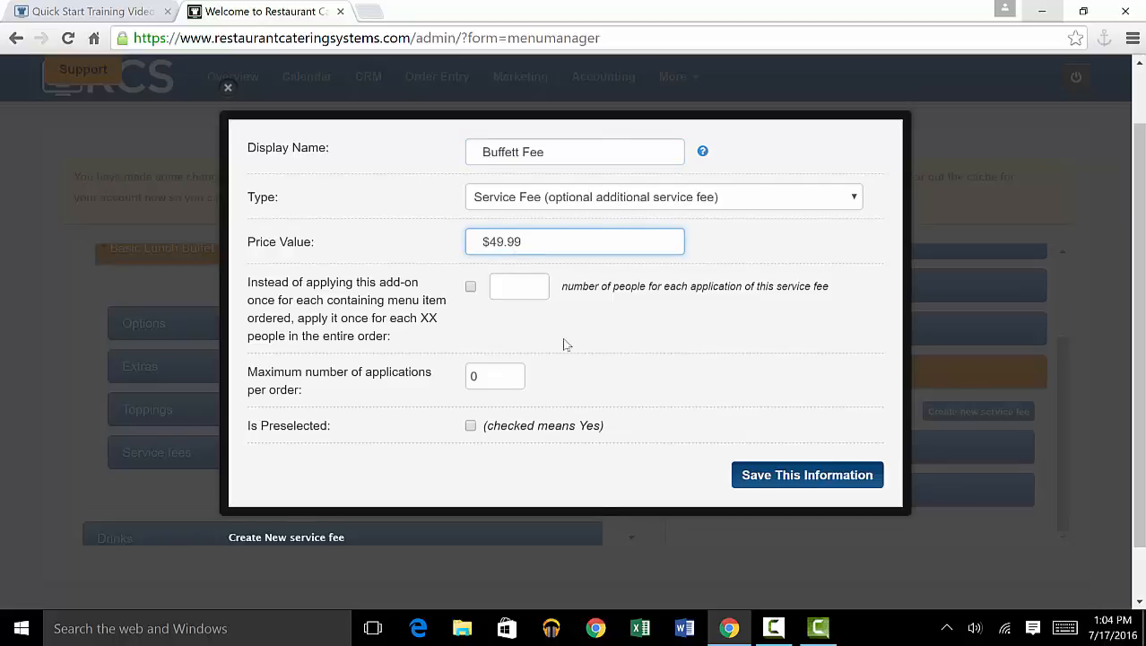
{"action": "left_click", "coordinate": [775, 475]}
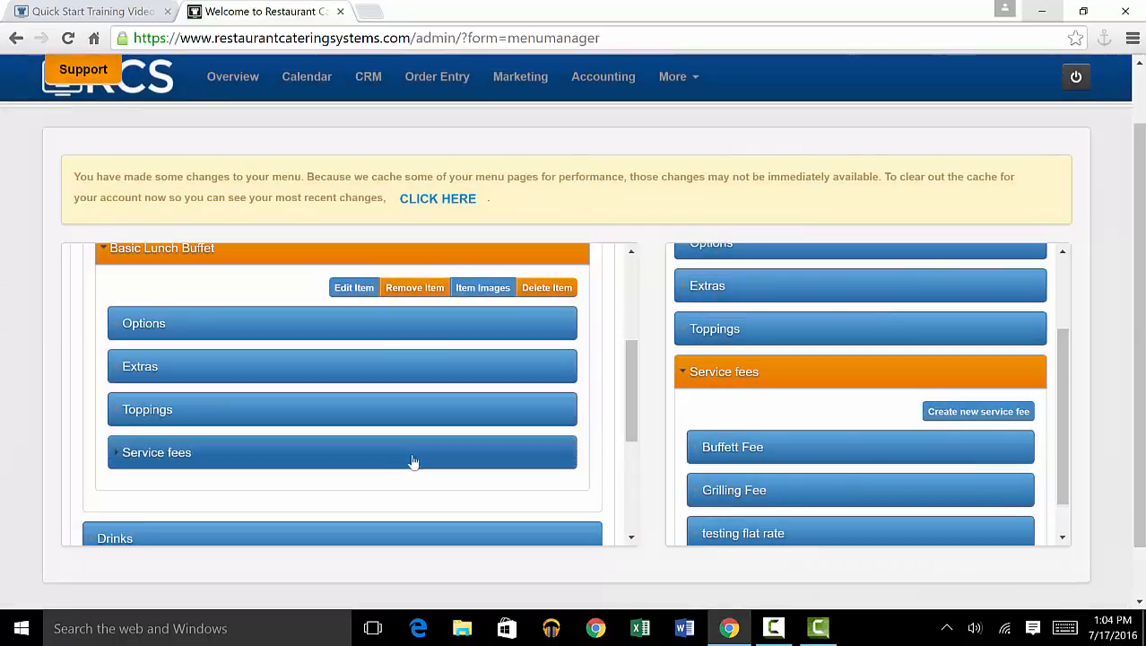
Add the Buffett Fee to the Service fees section of Basic Lunch Buffet.
{"action": "left_click", "coordinate": [402, 458]}
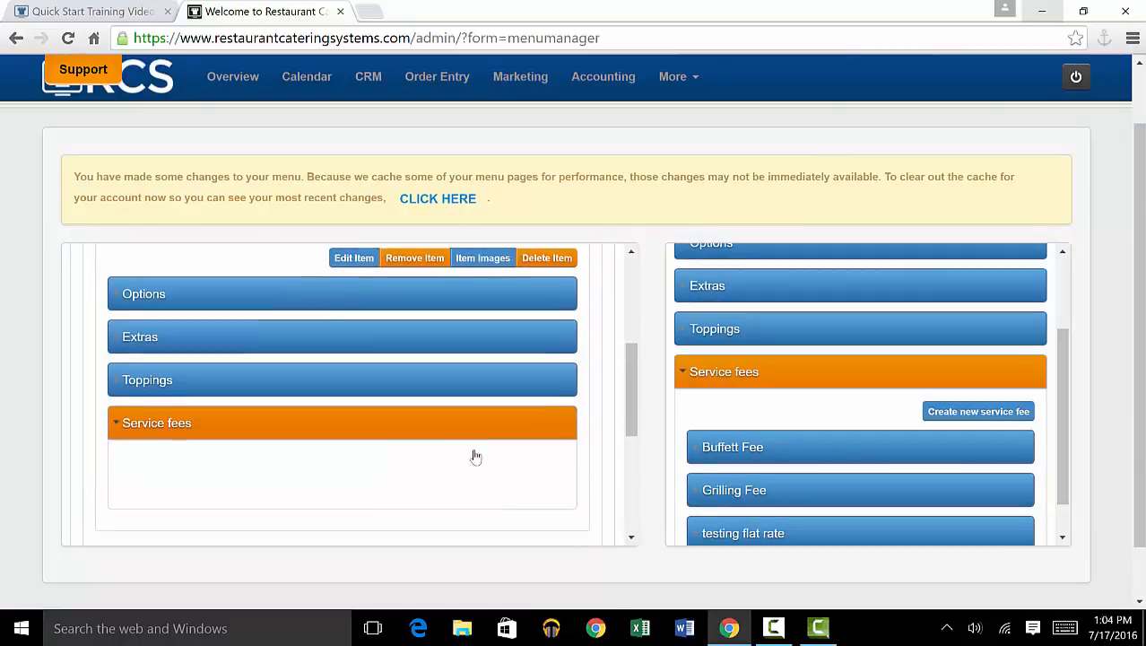
{"action": "left_click_drag", "start_coordinate": [769, 457], "coordinate": [409, 461]}
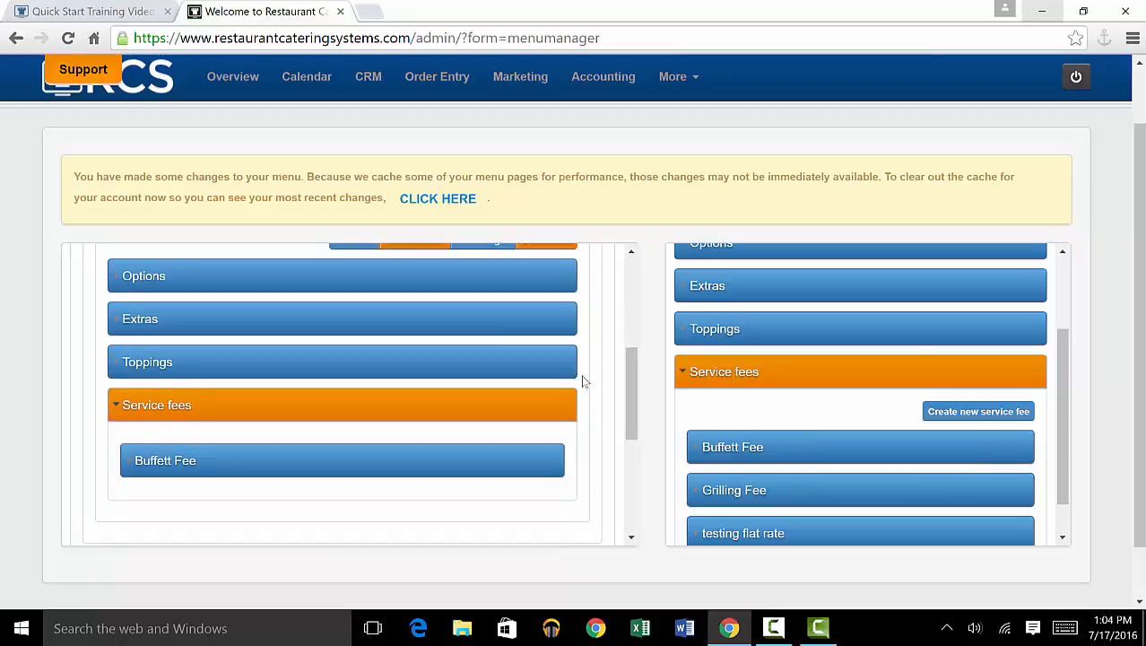